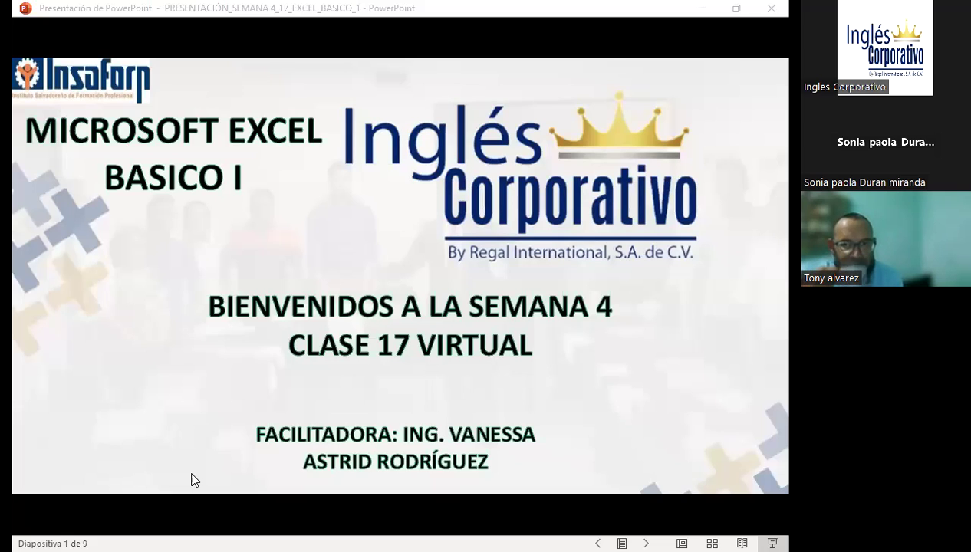
Bring the week 4 class 17 PowerPoint presentation window into focus.
left_click(293, 354)
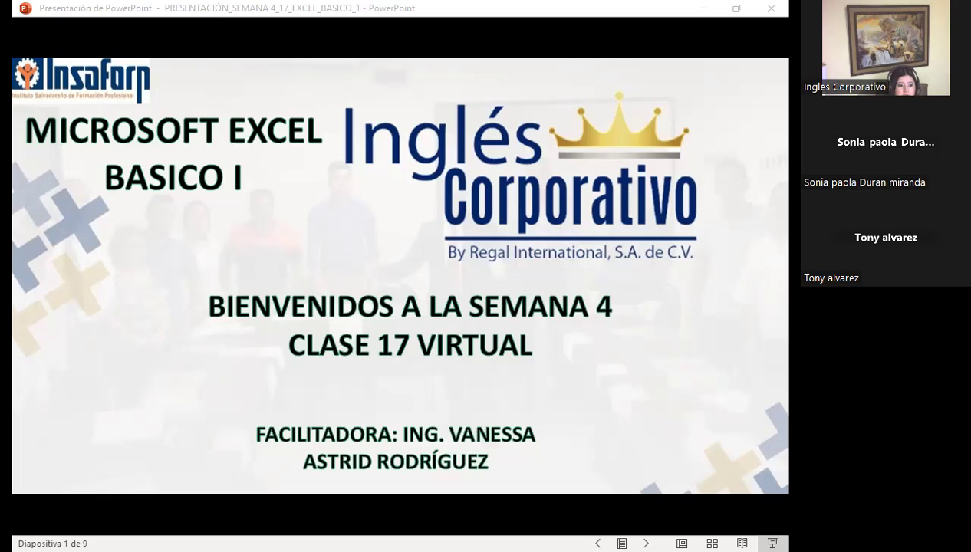
In Firefox, show the Excel Básico course outline and permanently hide the bookmarks toolbar.
key("alt+Tab")
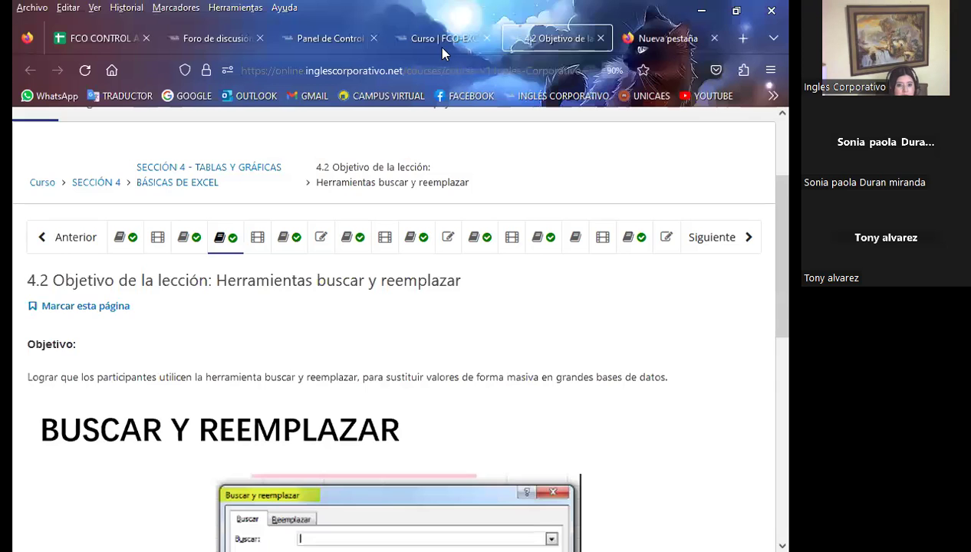
left_click(437, 40)
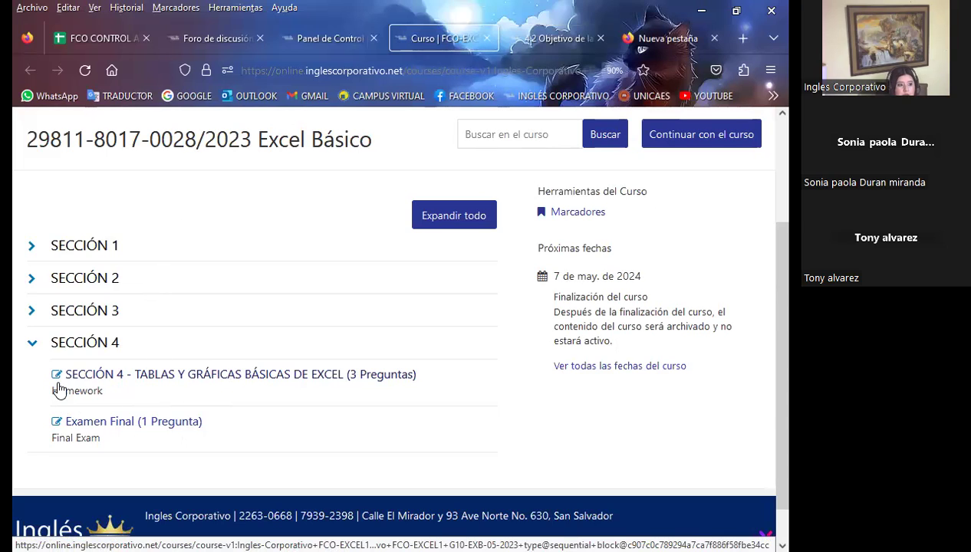
right_click(331, 6)
mouse_move(434, 91)
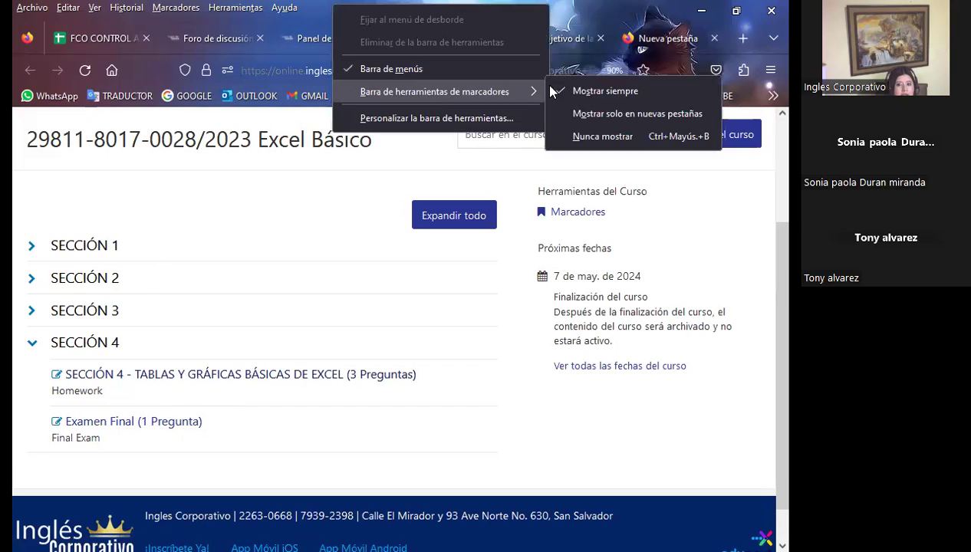
left_click(589, 132)
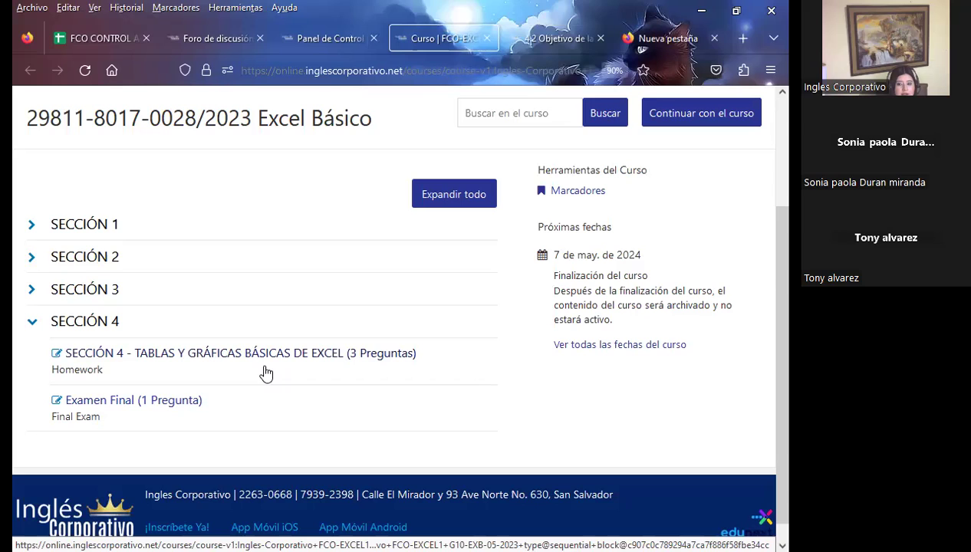
Close the empty new browser tab.
left_click(714, 38)
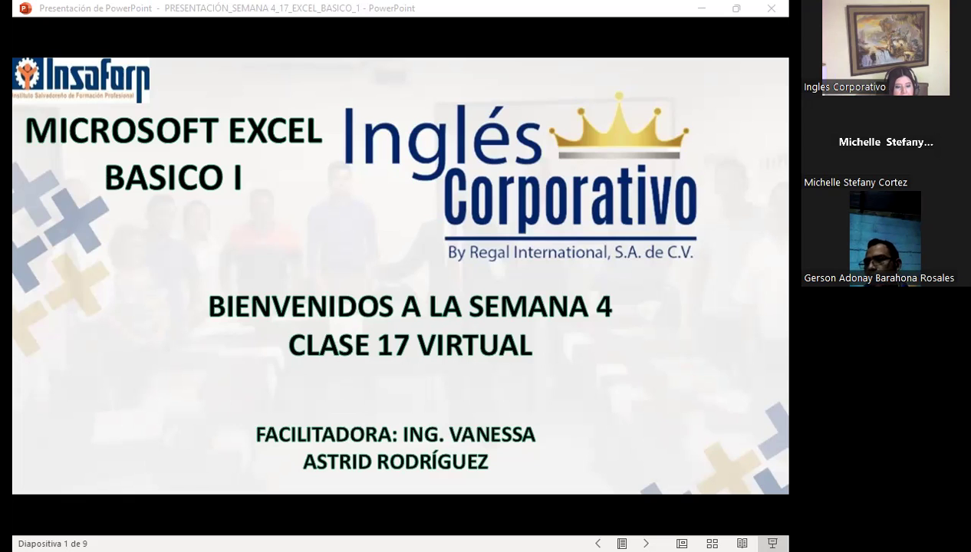
Switch to the lesson 4.2 page and scroll through the Buscar y reemplazar explanation.
key("alt+Tab")
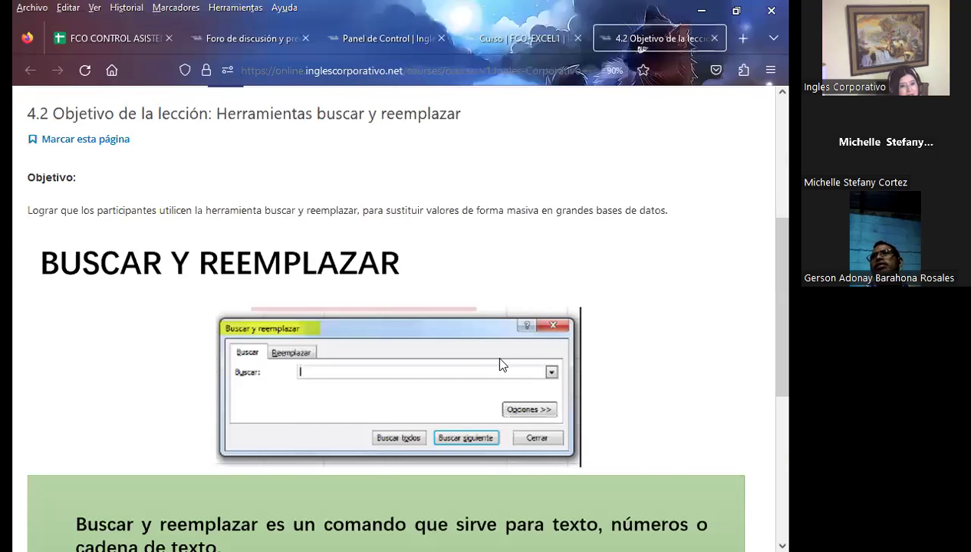
scroll(523, 338, "up", 3)
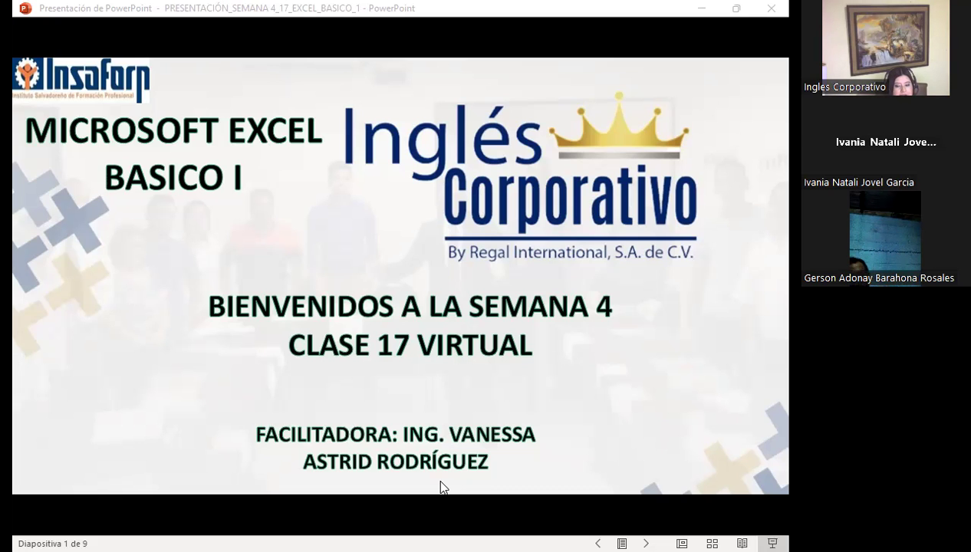
key("alt+Tab")
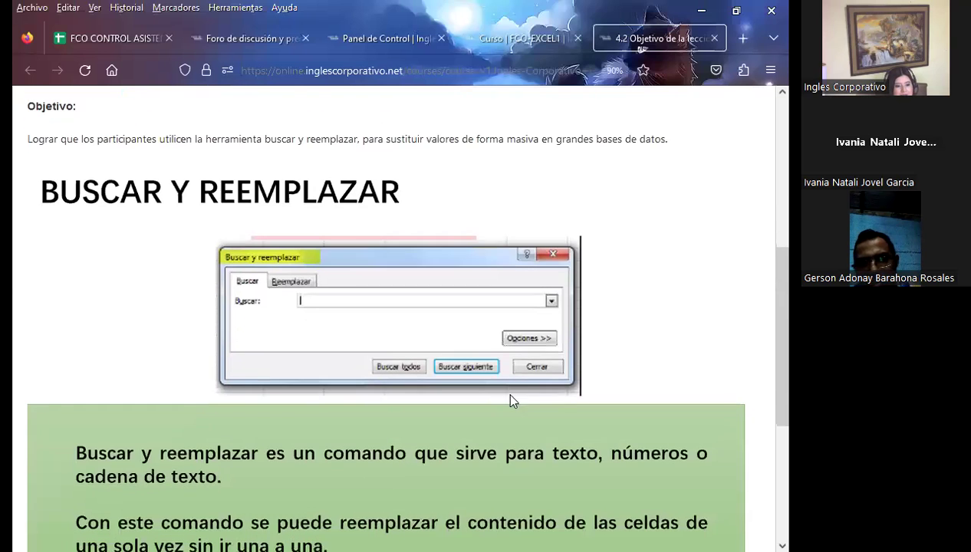
scroll(323, 428, "down", 4)
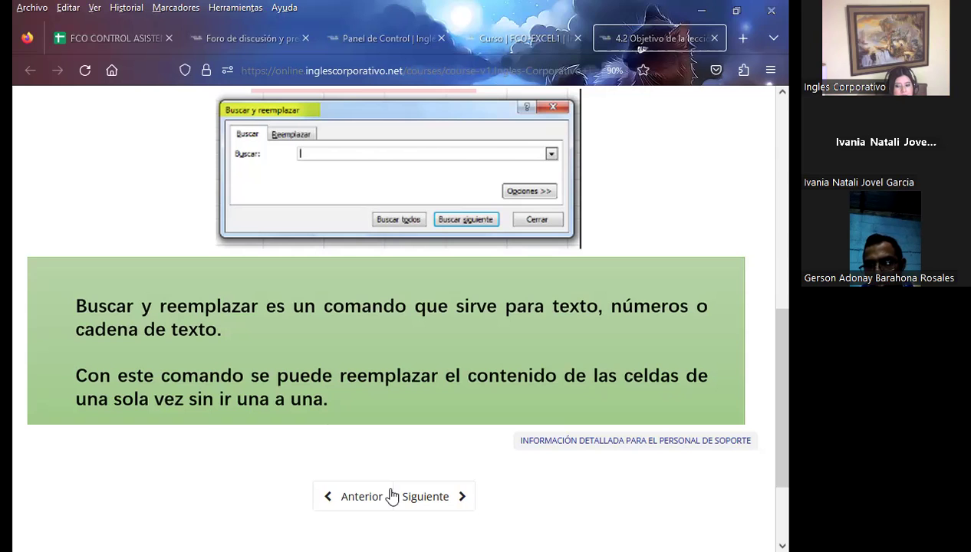
Return to the slideshow and advance to slide 3, the AGENDA.
key("alt+Tab")
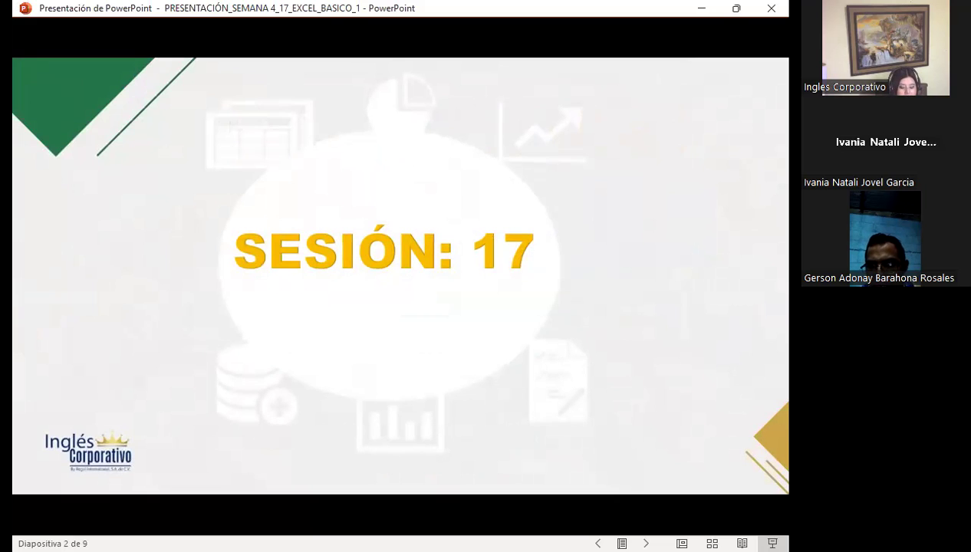
key("Right")
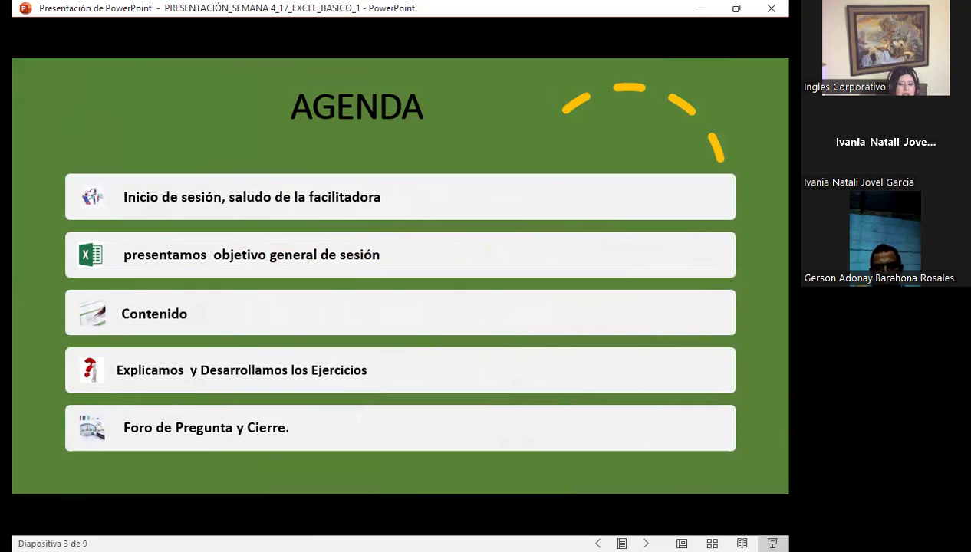
Advance the slideshow to slide 4, the general objective on find and replace.
left_click(377, 330)
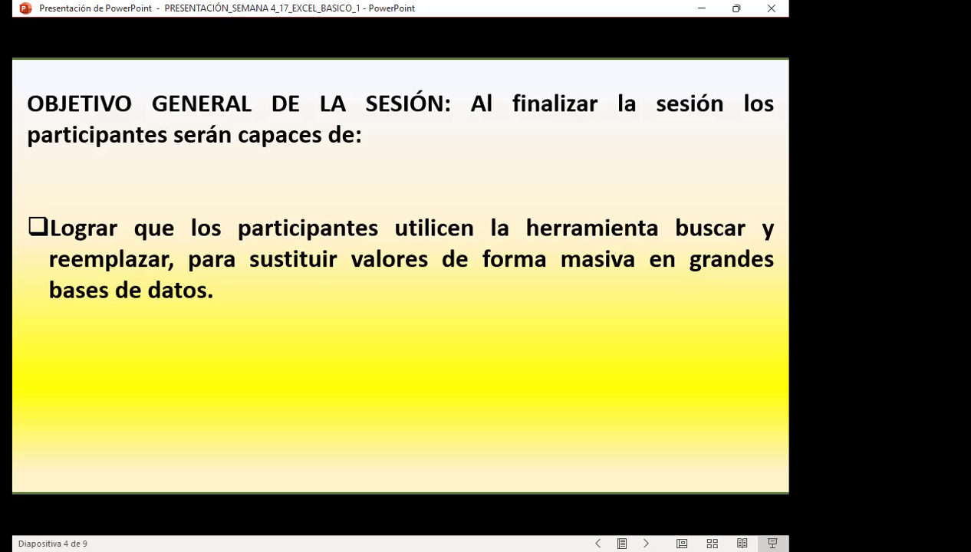
Advance the slideshow to the BUSCAR Y REEMPLAZAR slide.
key("Right")
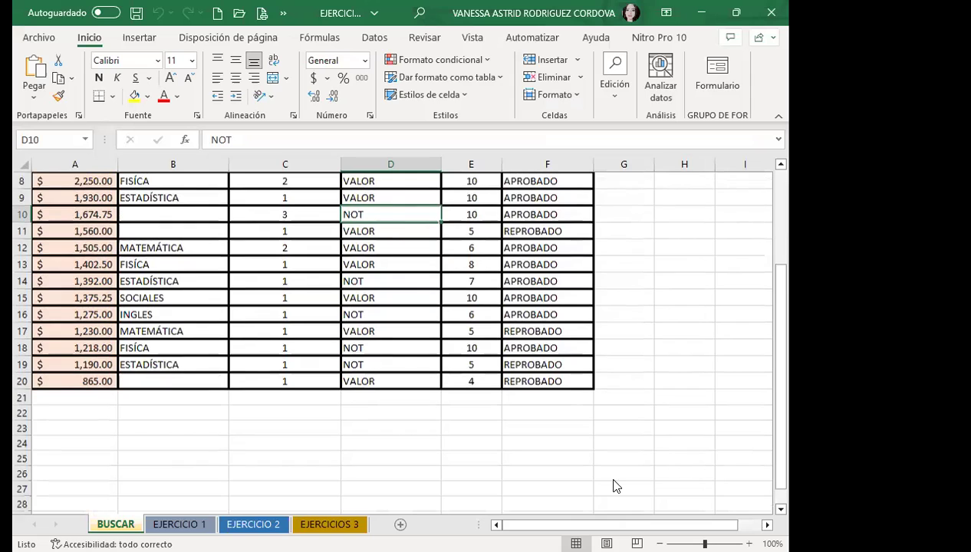
scroll(613, 486, "down", 1)
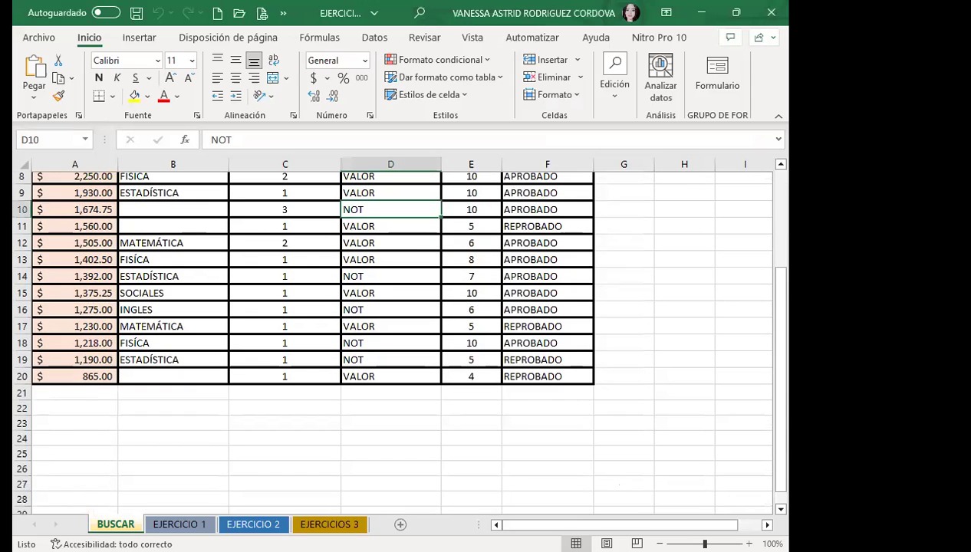
scroll(197, 400, "up", 3)
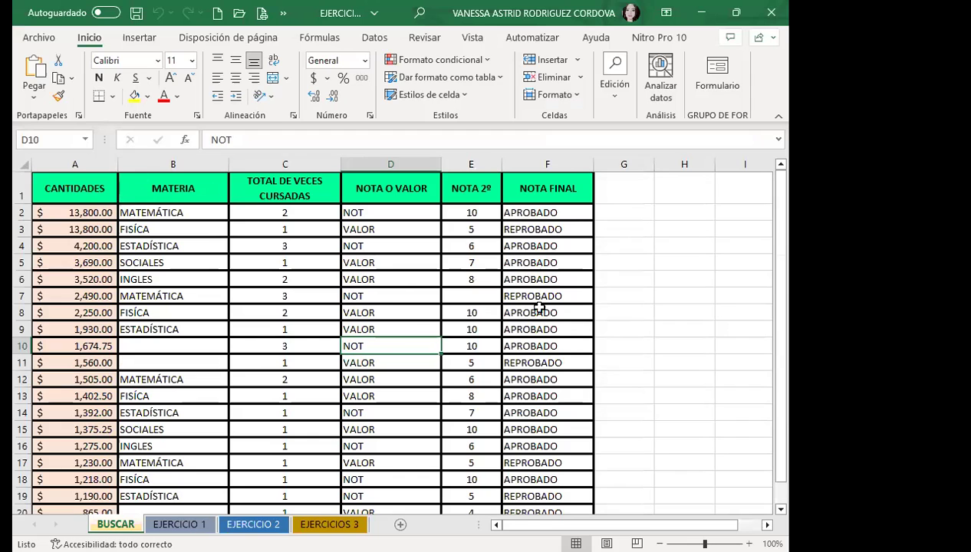
scroll(404, 291, "down", 3)
left_click(156, 262)
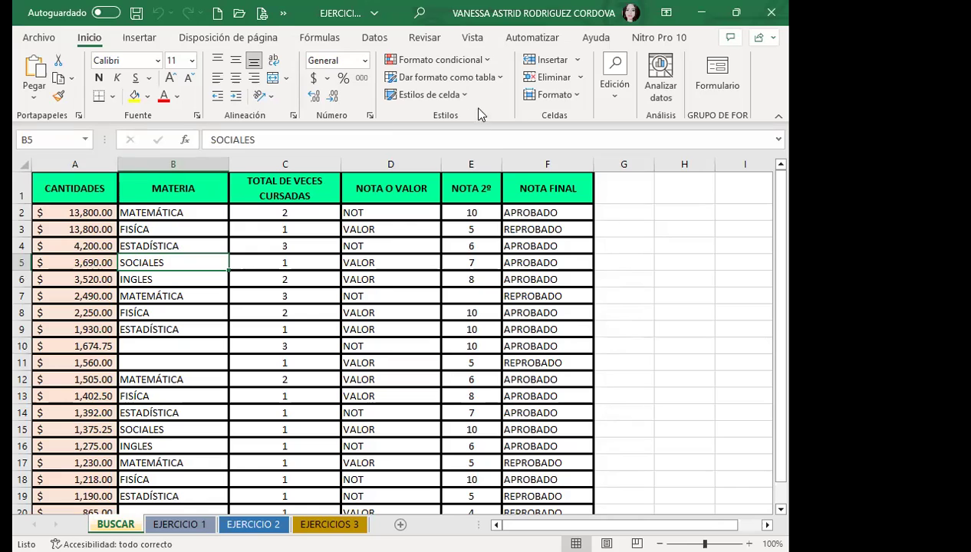
left_click(535, 227)
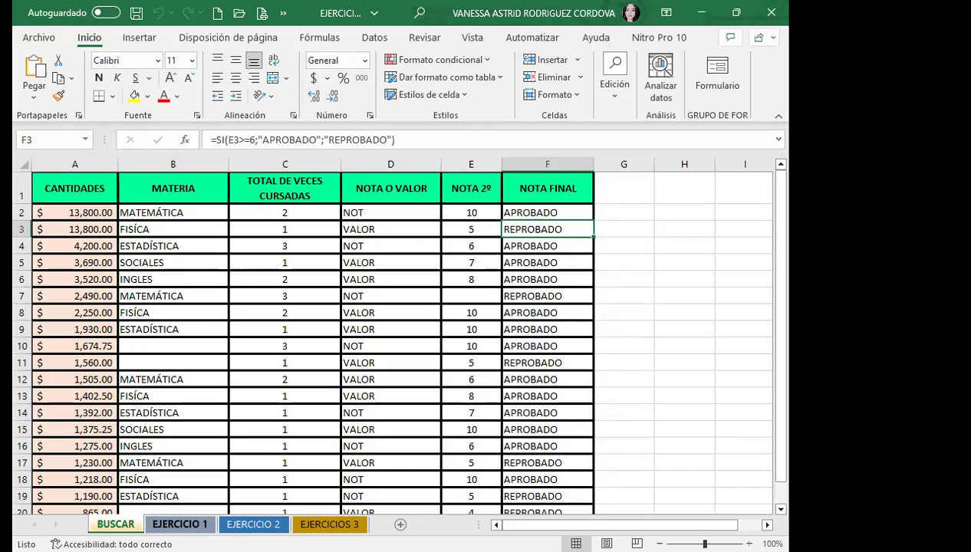
left_click(180, 524)
left_click(260, 524)
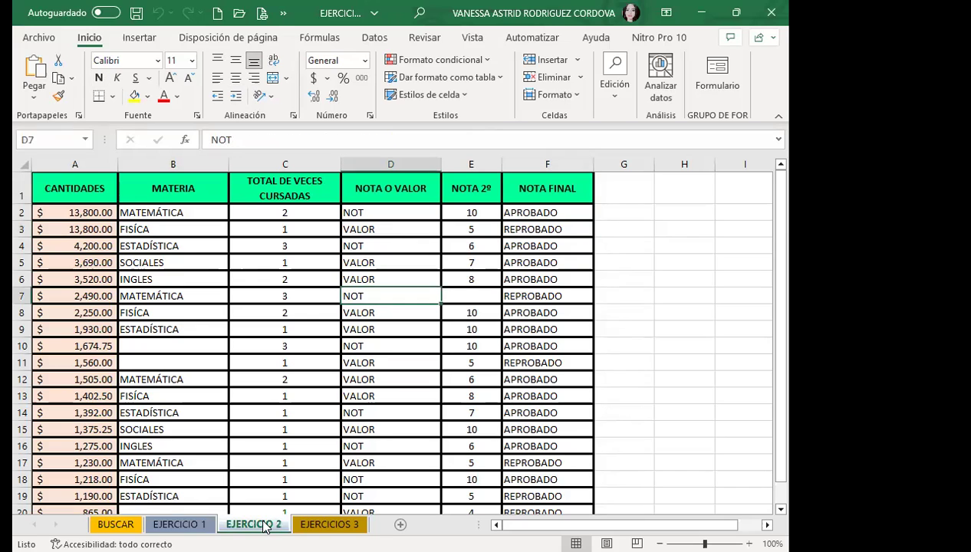
left_click(326, 524)
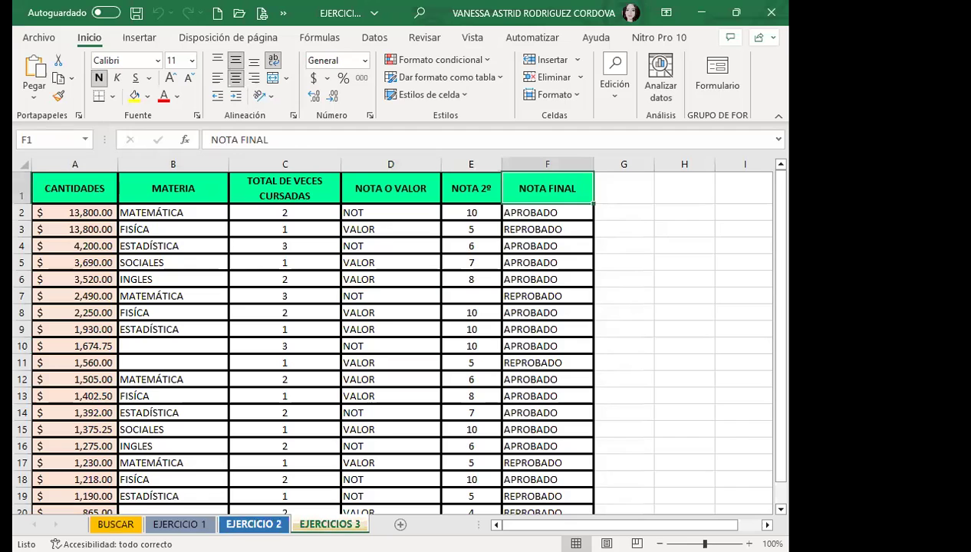
left_click(154, 524)
left_click(115, 524)
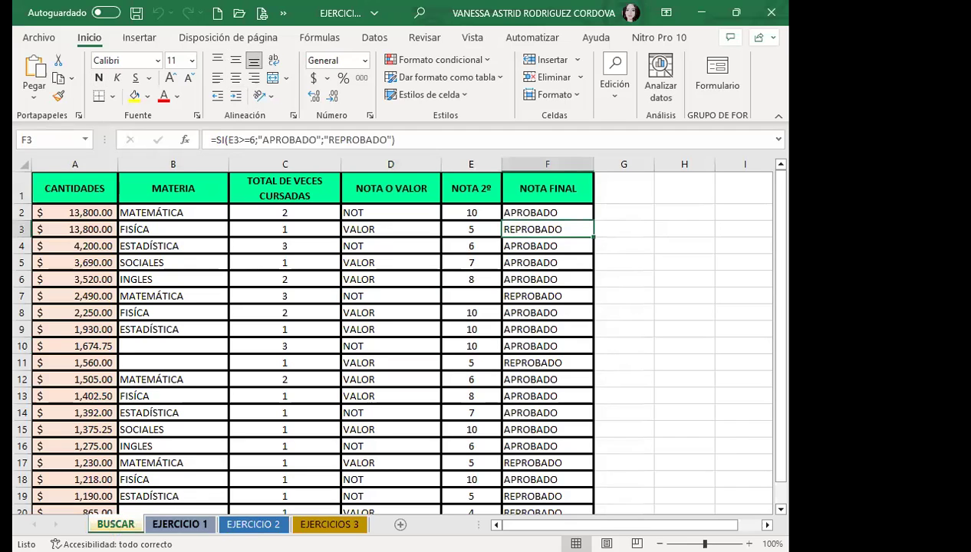
left_click(180, 524)
left_click(253, 524)
left_click(329, 524)
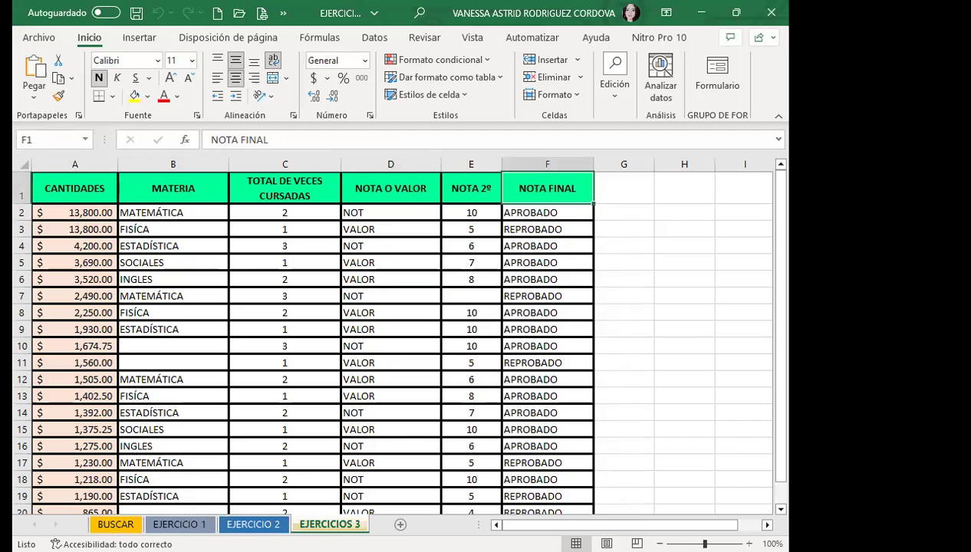
left_click(179, 524)
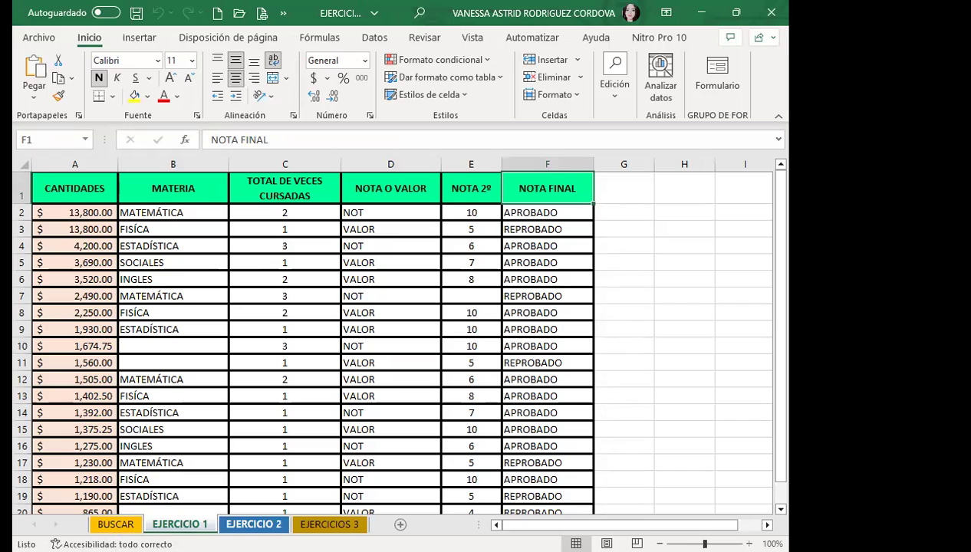
left_click(253, 524)
left_click(329, 524)
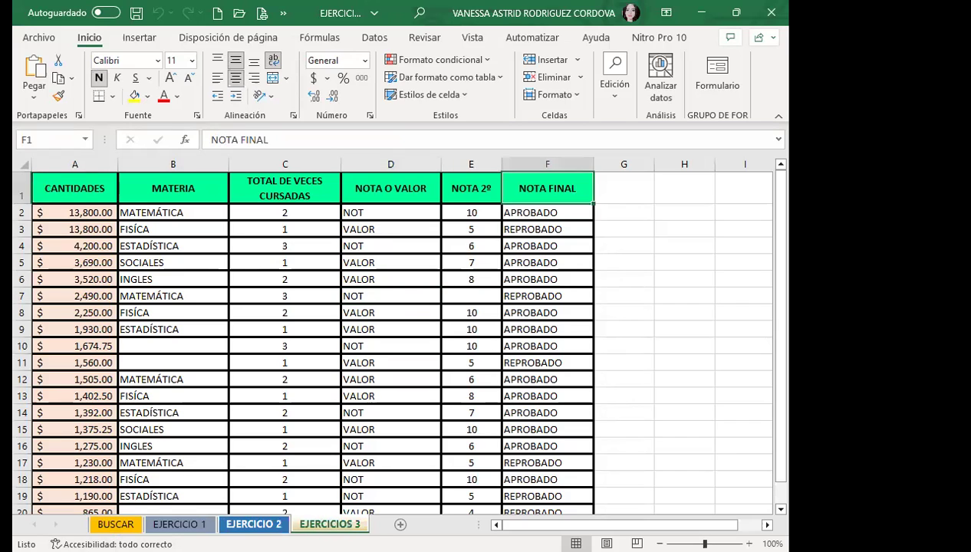
left_click(253, 524)
left_click(190, 525)
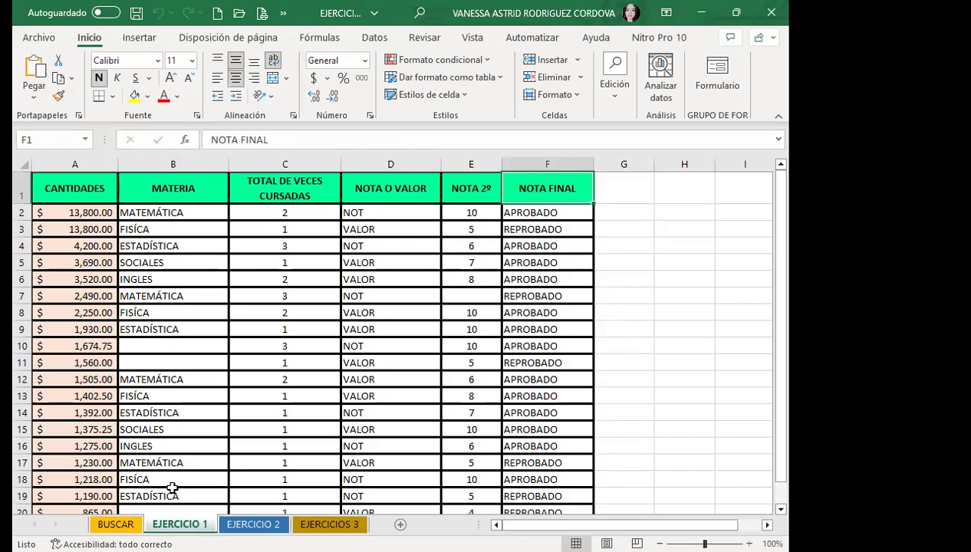
left_click(115, 524)
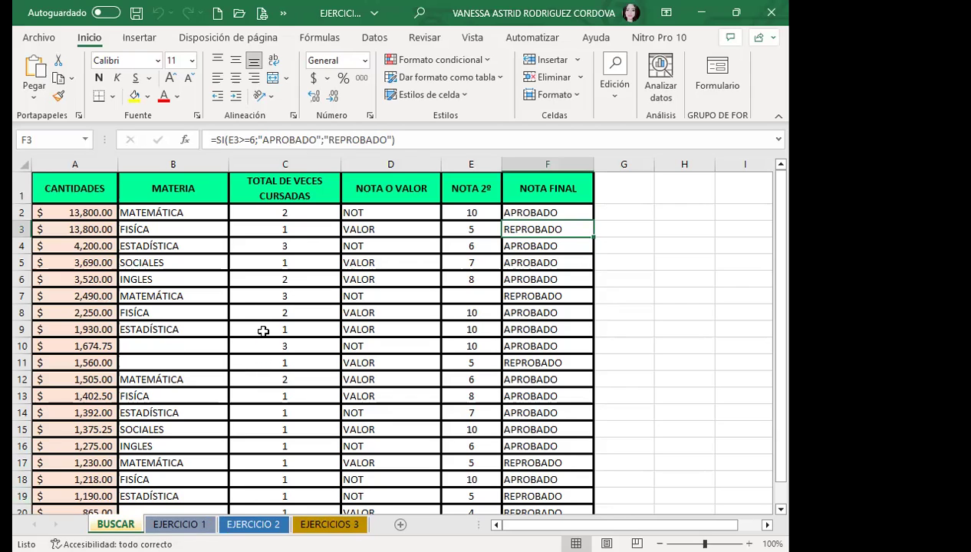
left_click(179, 523)
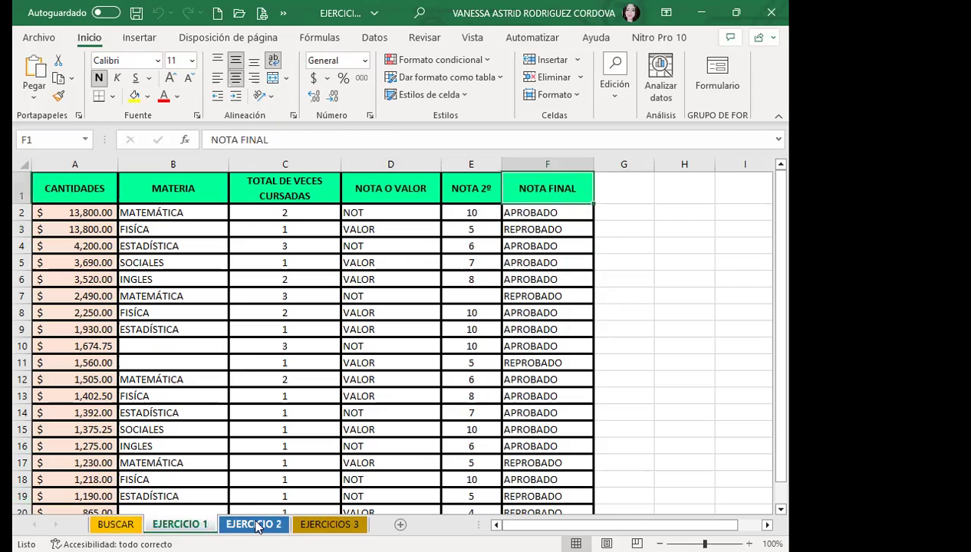
left_click(257, 524)
left_click(330, 525)
left_click(179, 524)
left_click(253, 525)
left_click(330, 524)
left_click(180, 524)
left_click(253, 524)
left_click(329, 525)
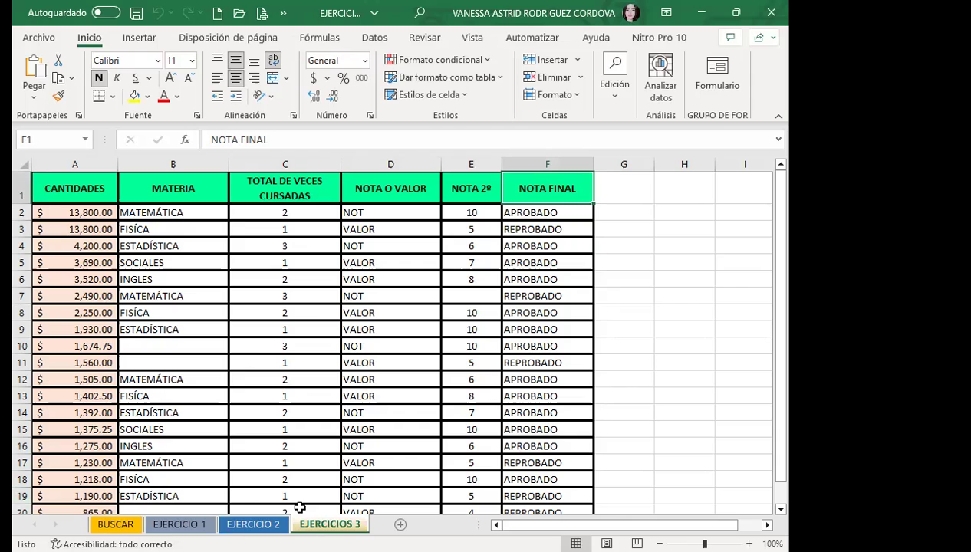
left_click(115, 524)
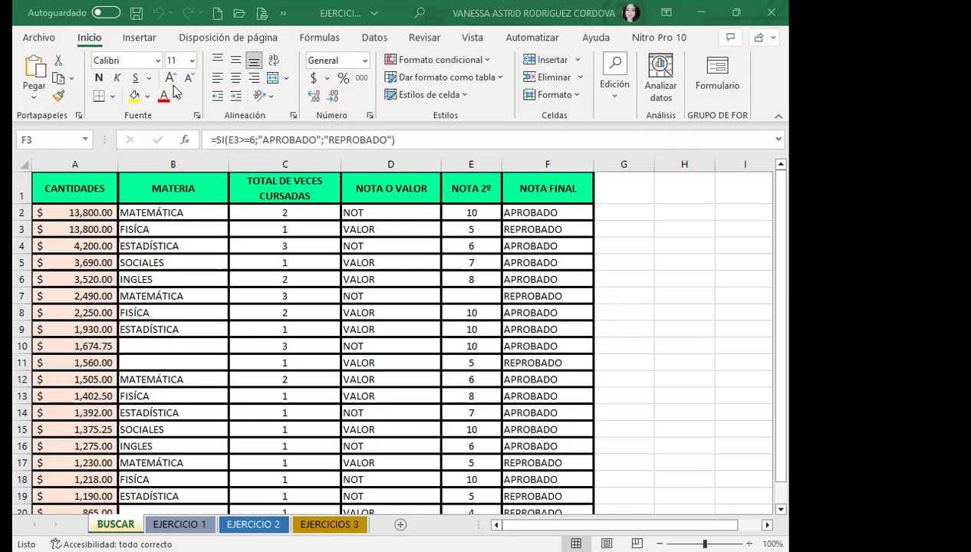
left_click(97, 41)
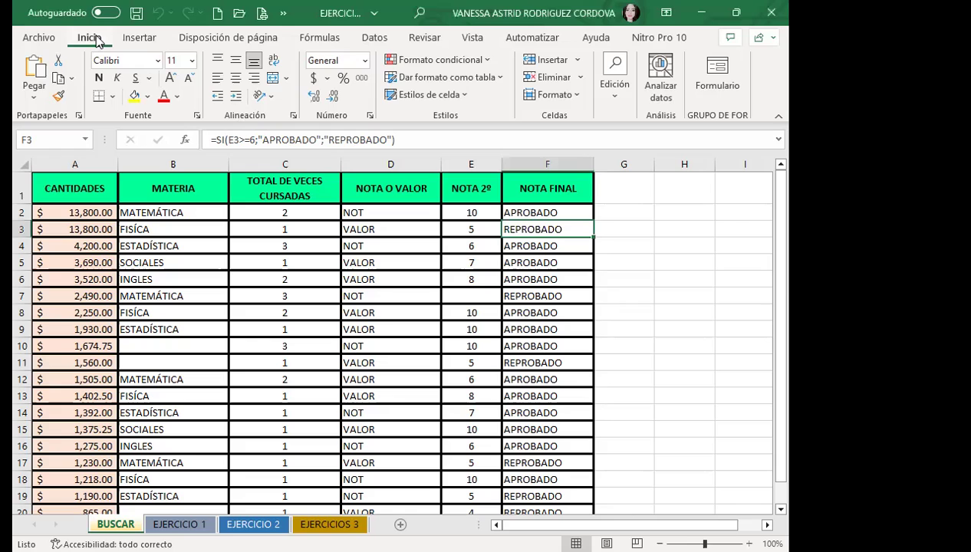
left_click(617, 88)
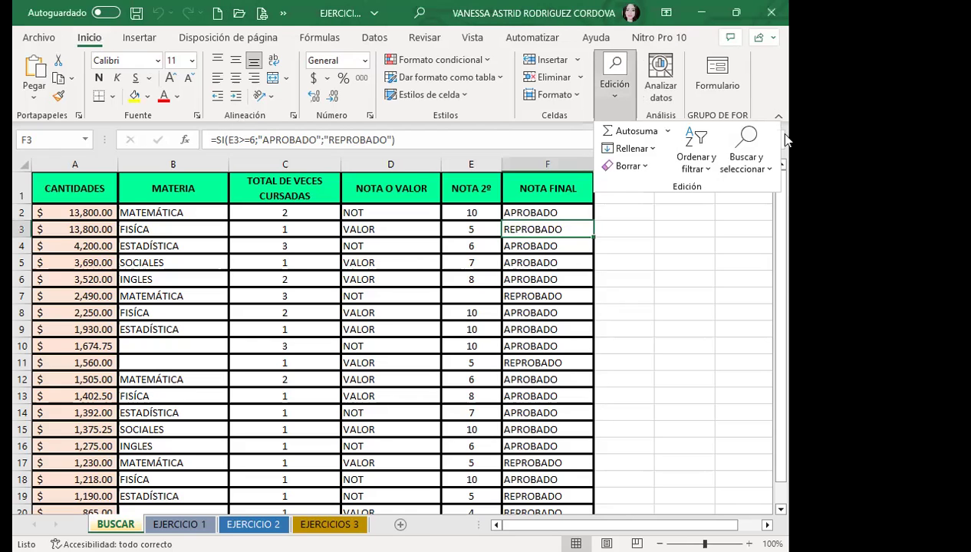
left_click(770, 174)
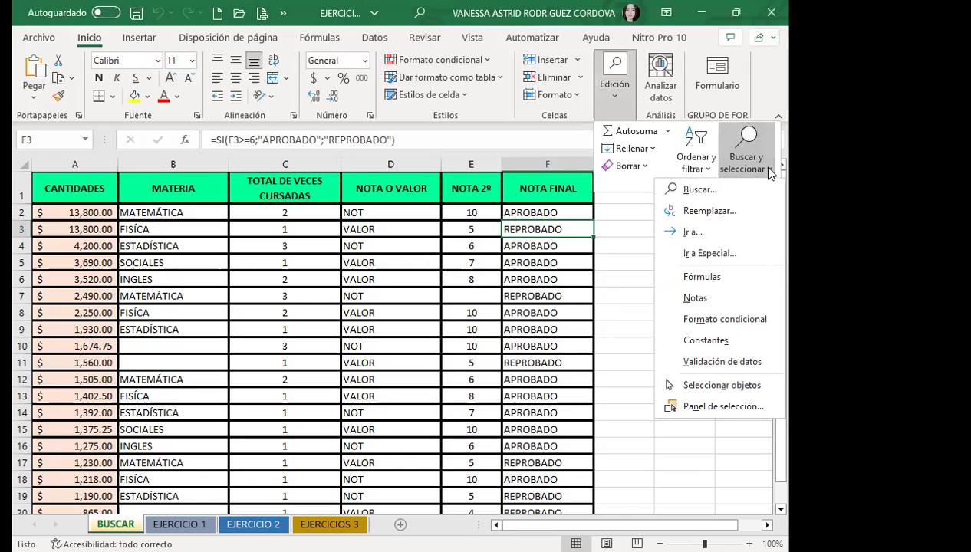
left_click(687, 189)
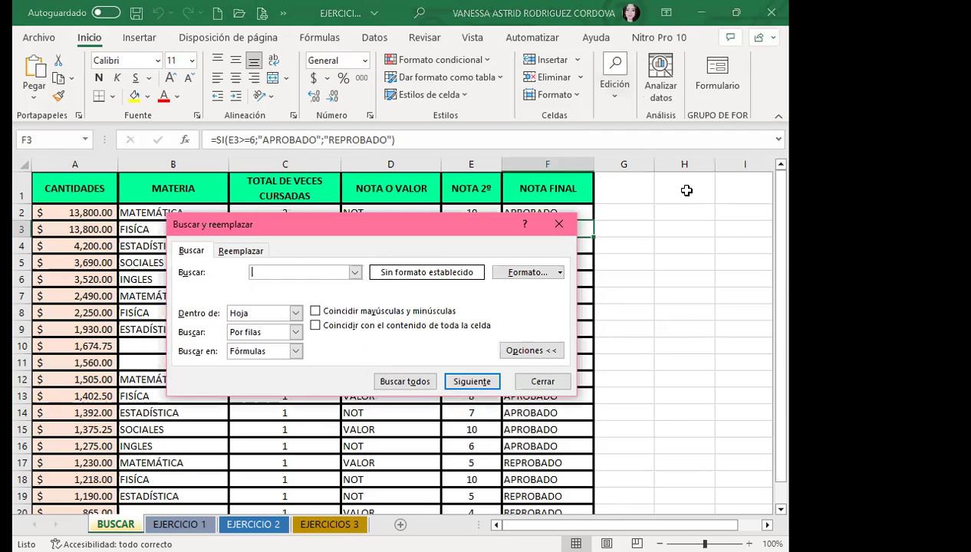
left_click(532, 350)
left_click(191, 252)
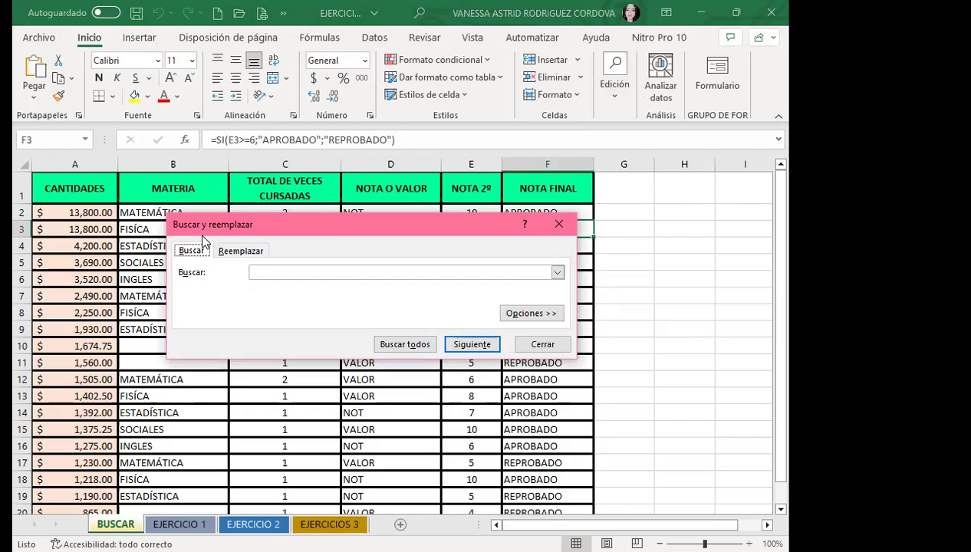
left_click(248, 253)
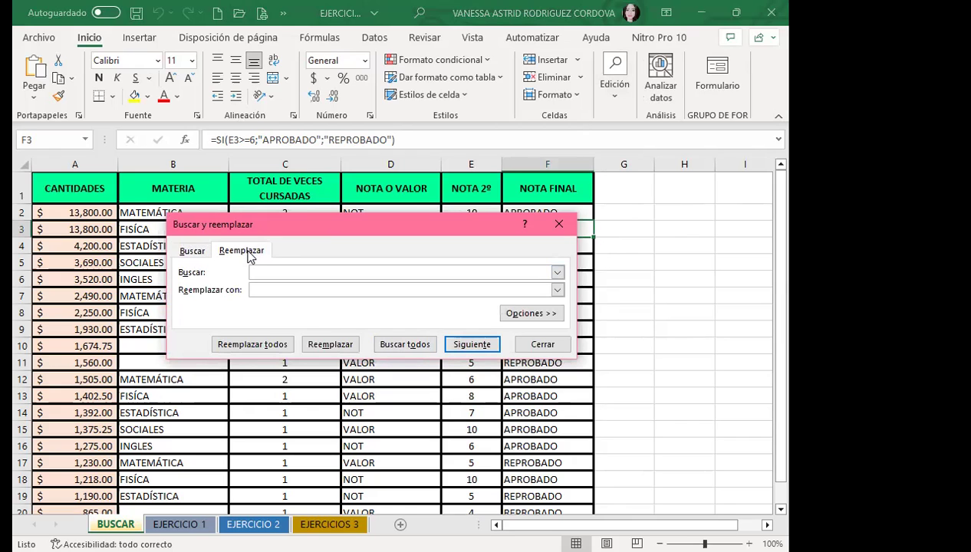
left_click(197, 253)
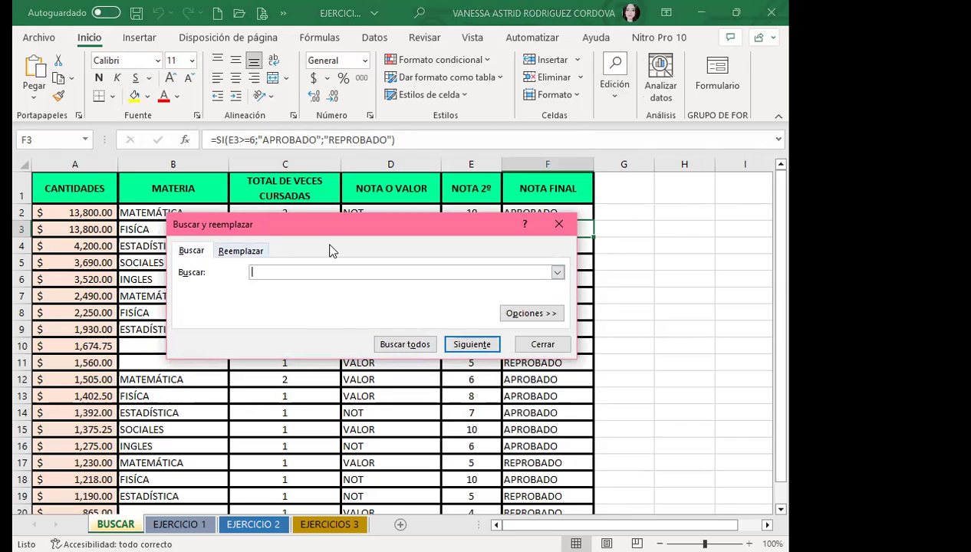
Close the find dialog, reopen it on Reemplazar via Buscar y seleccionar, then close it.
left_click(559, 225)
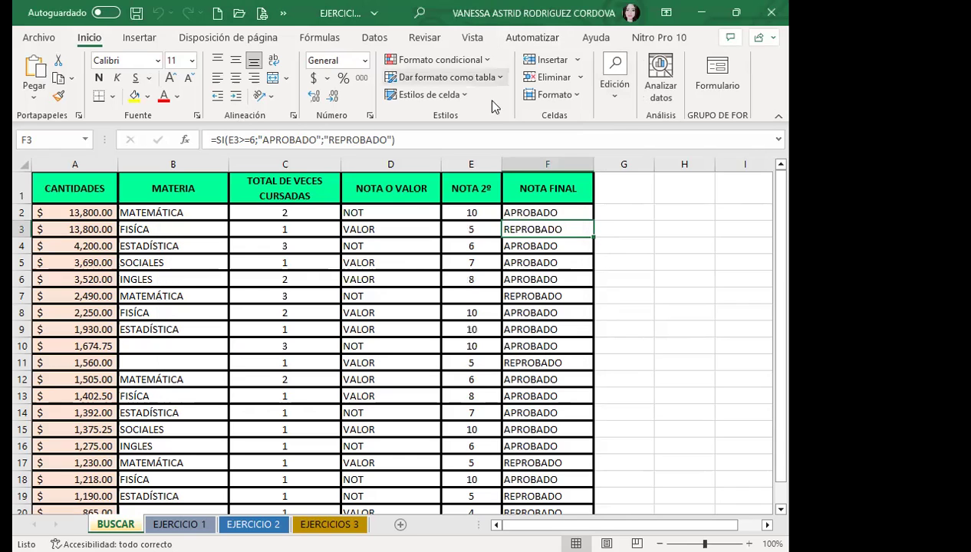
left_click(616, 93)
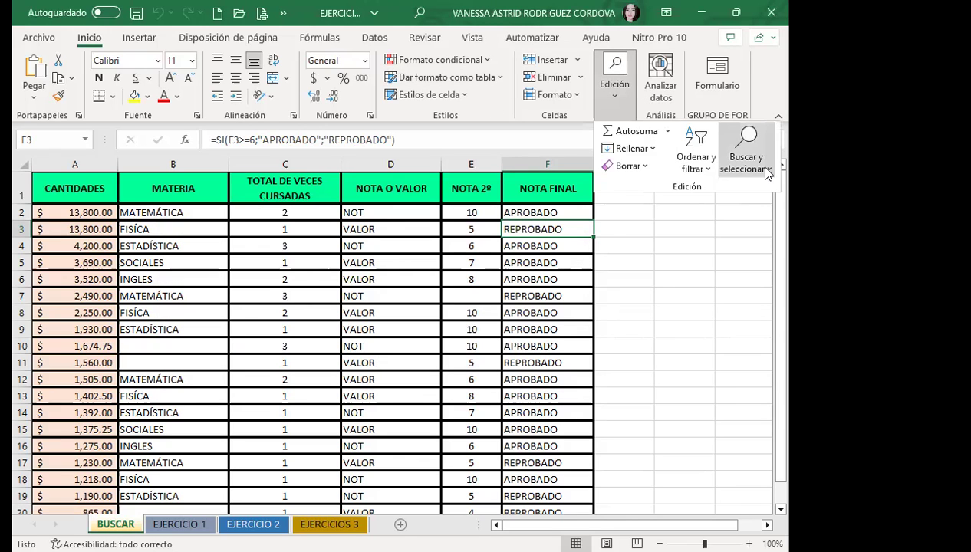
left_click(767, 173)
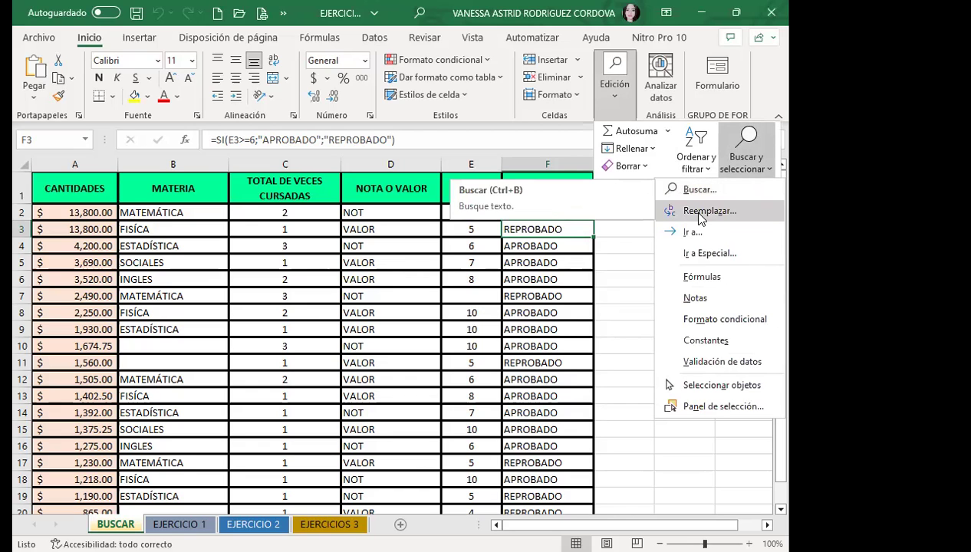
left_click(701, 211)
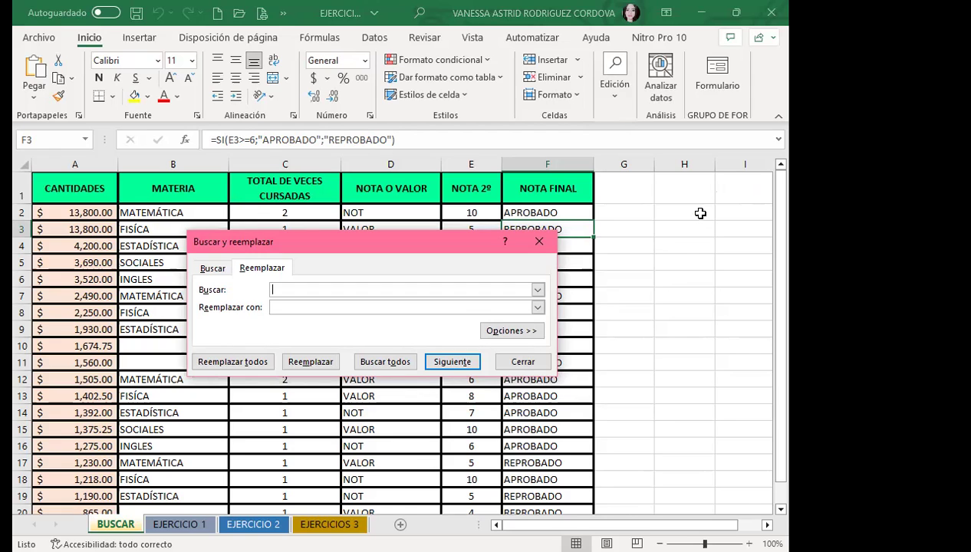
left_click(540, 241)
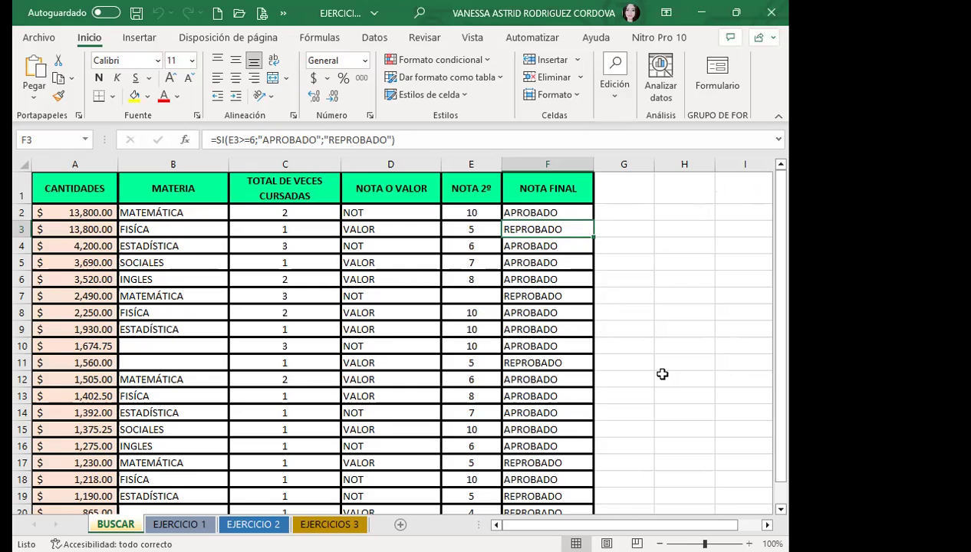
key("ctrl+b")
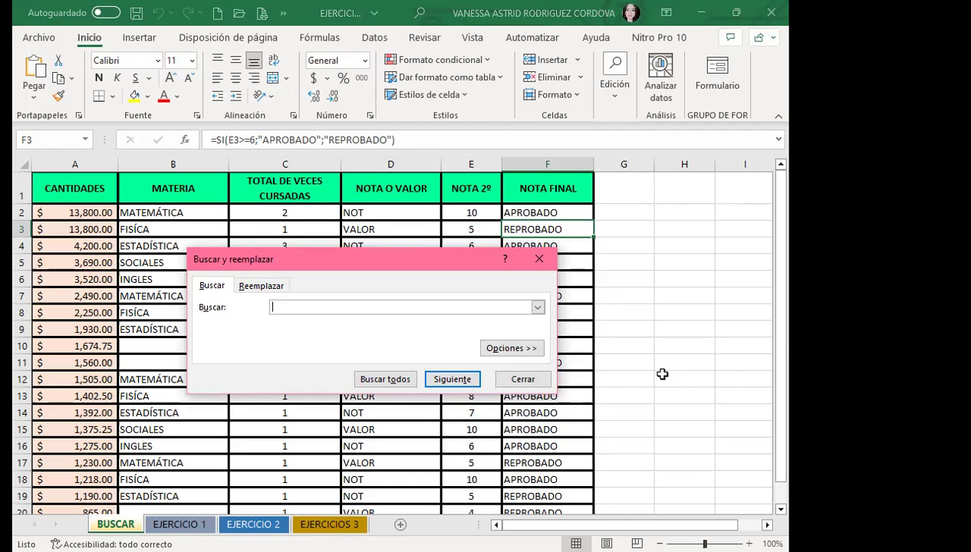
left_click(539, 260)
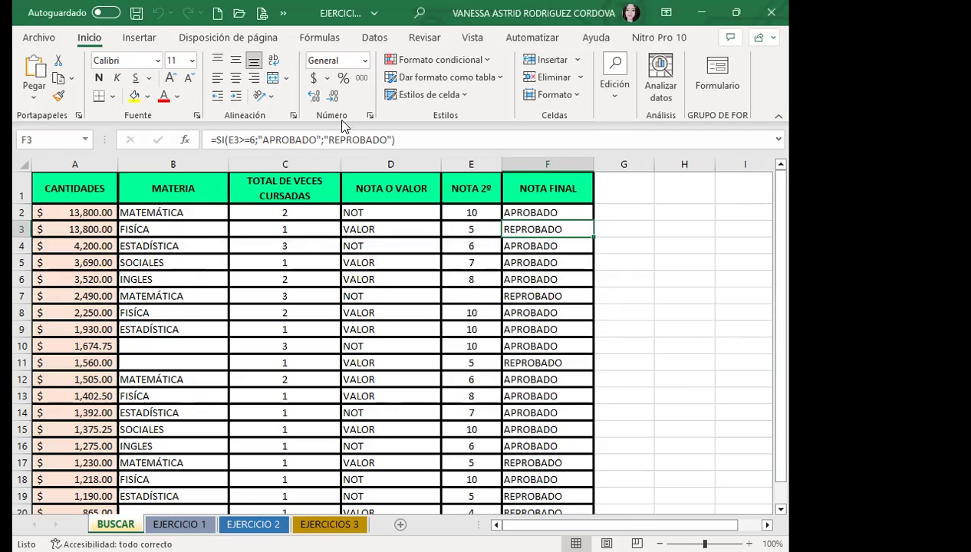
left_click(612, 96)
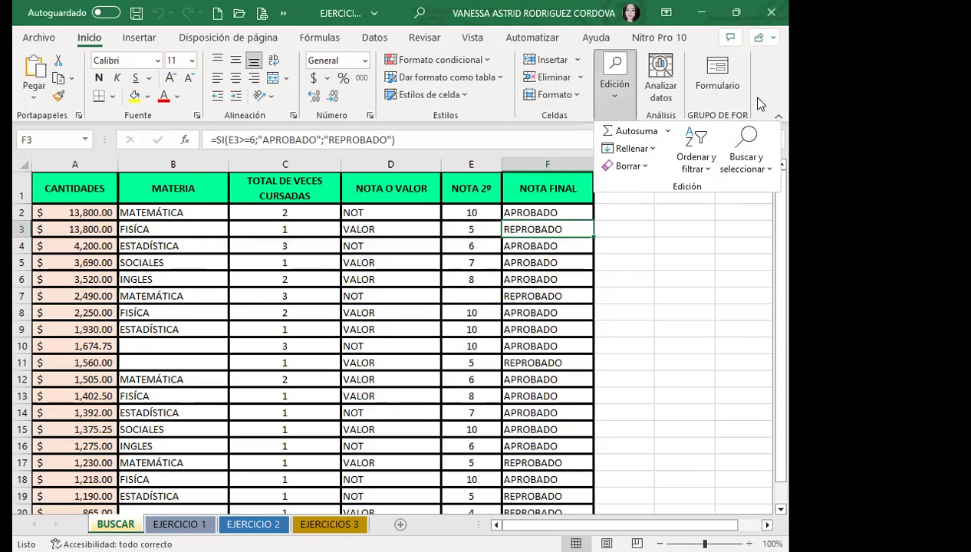
left_click(763, 174)
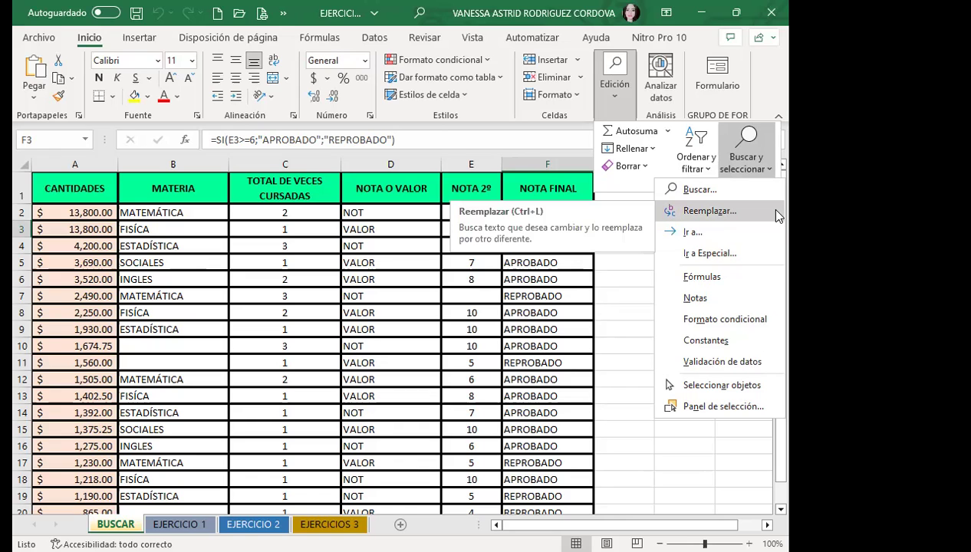
left_click(633, 266)
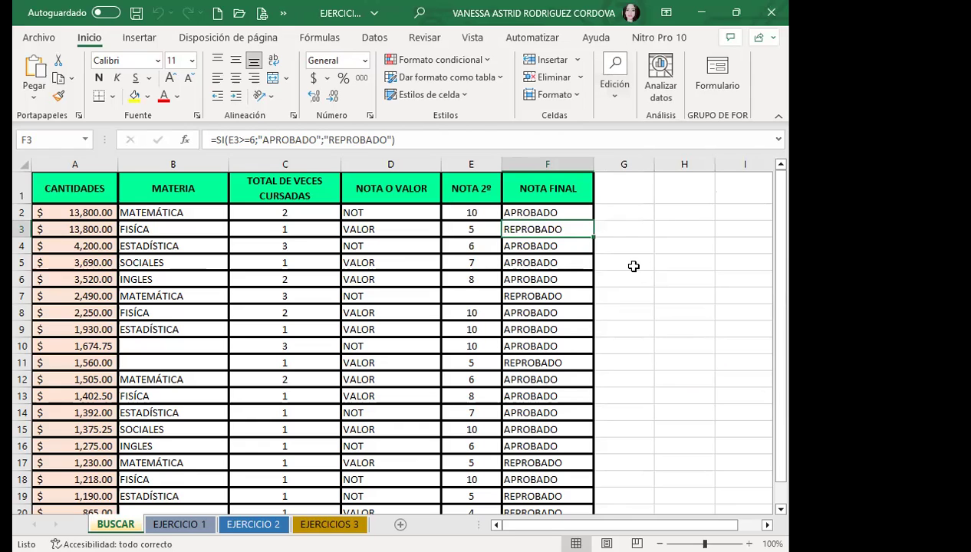
Open the Find dialog with Ctrl+B, move it off the MATERIA column, and select cell B2.
key("ctrl+b")
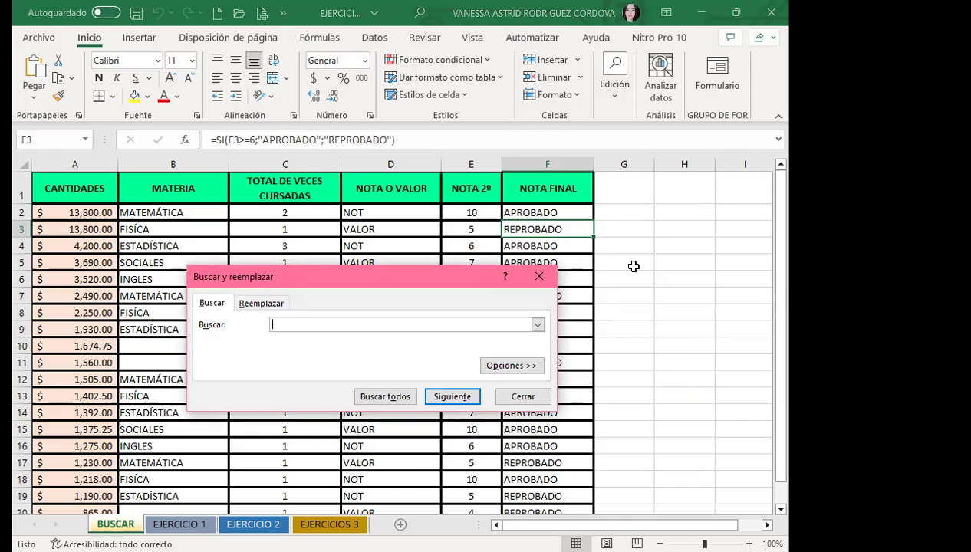
left_click(253, 304)
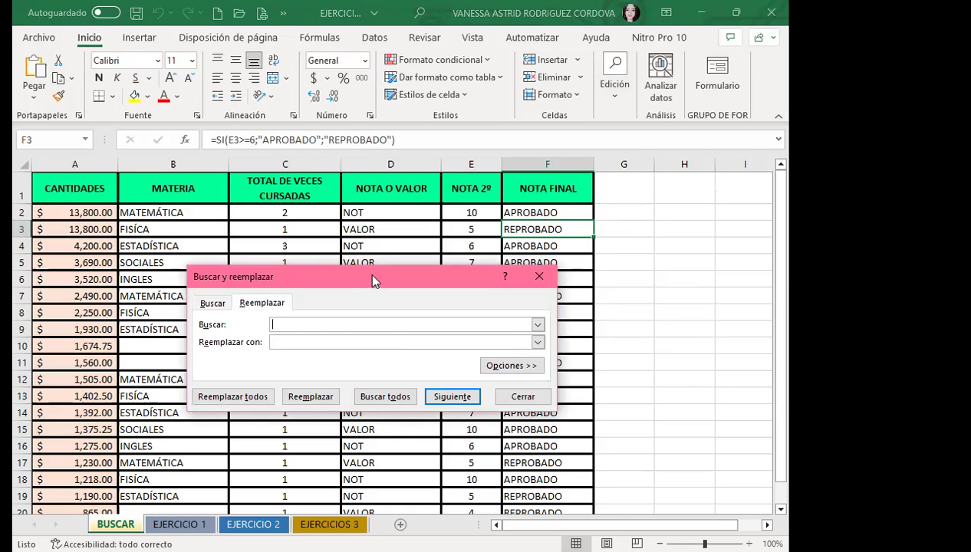
left_click_drag(249, 277, 283, 205)
left_click(246, 231)
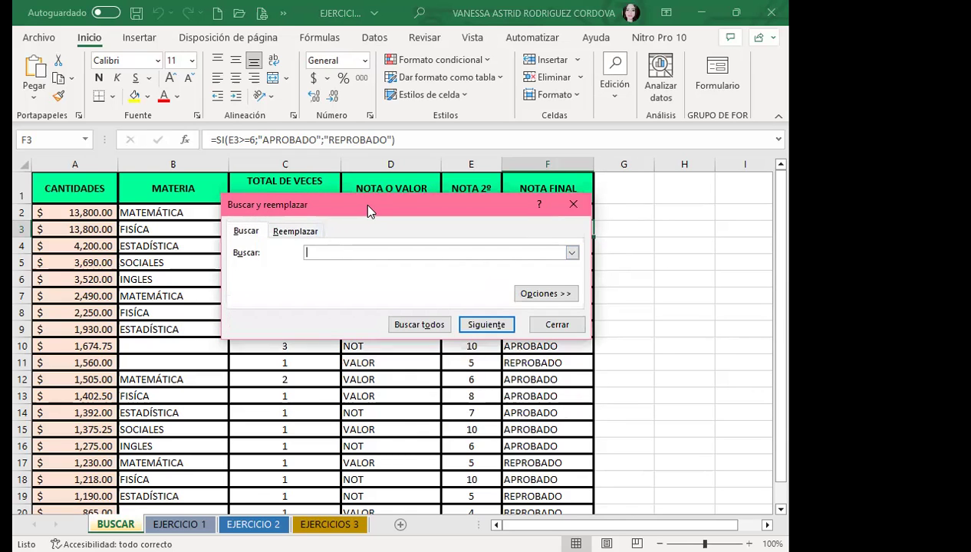
left_click_drag(362, 203, 483, 174)
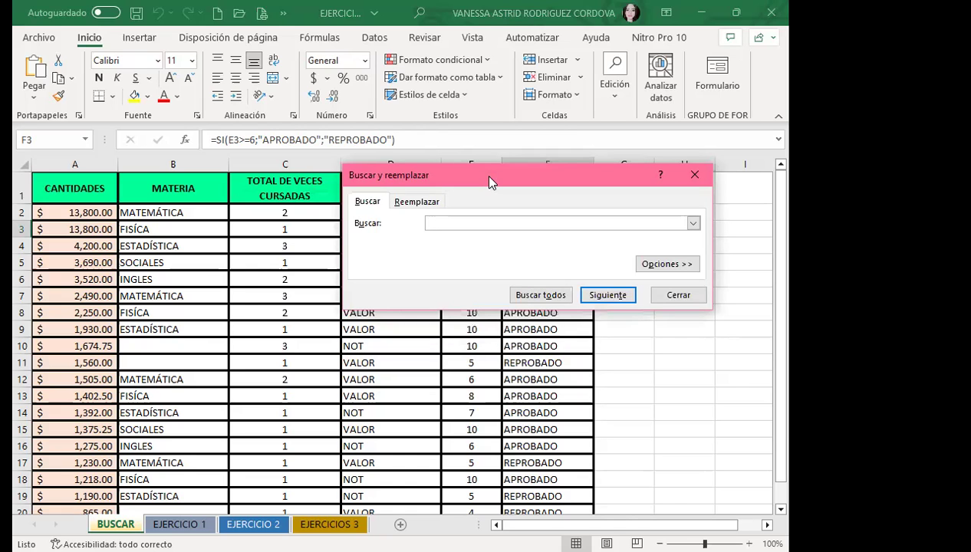
left_click(142, 263)
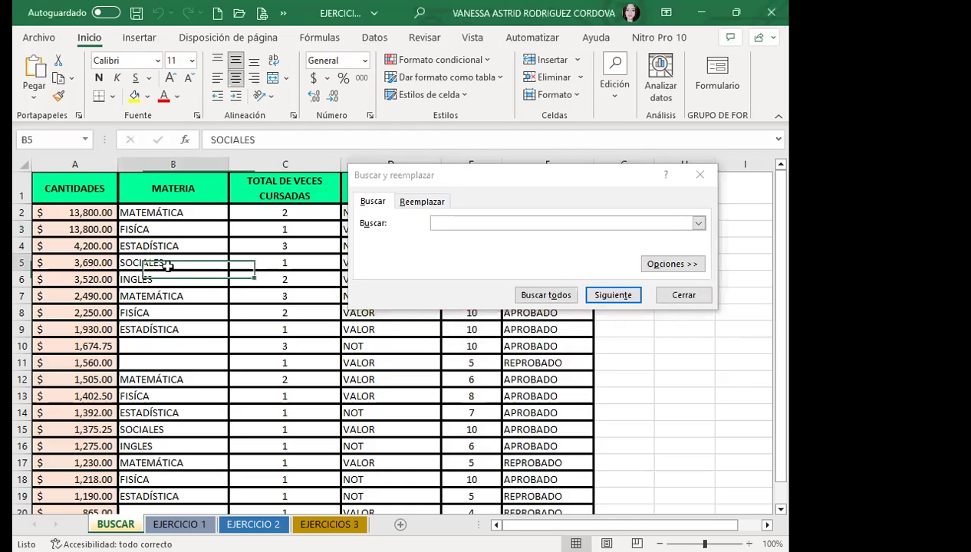
left_click(145, 212)
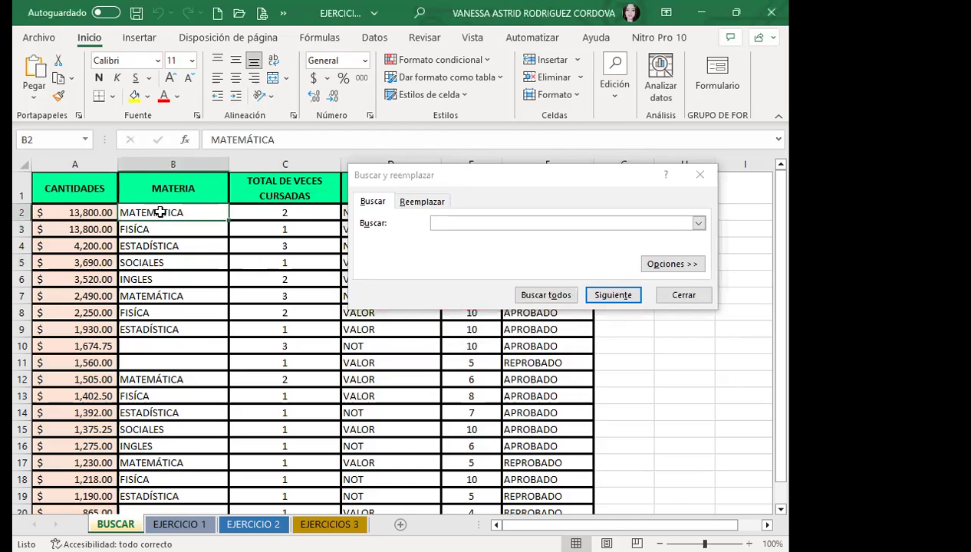
Search for 'A' and jump to the first match, APROBADO in F2.
left_click(463, 222)
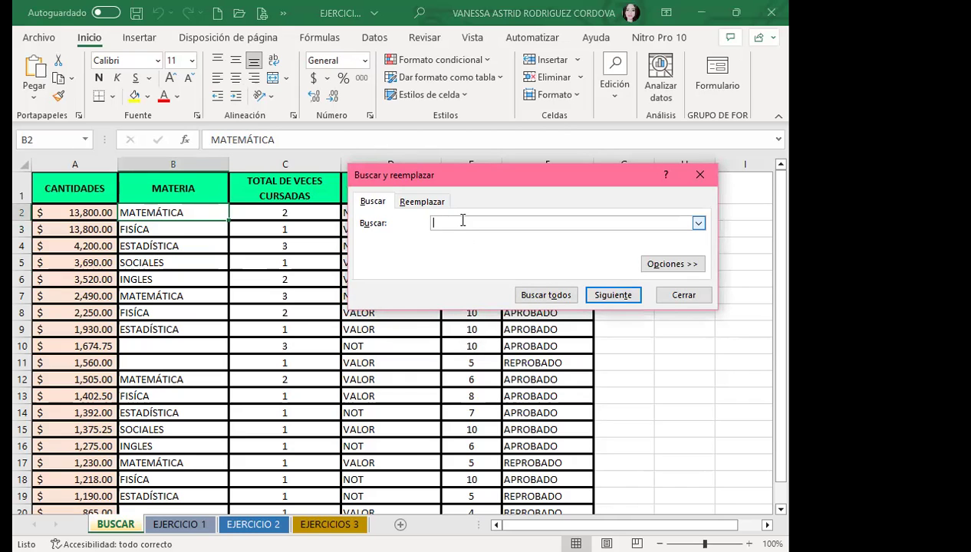
type("A")
key("Return")
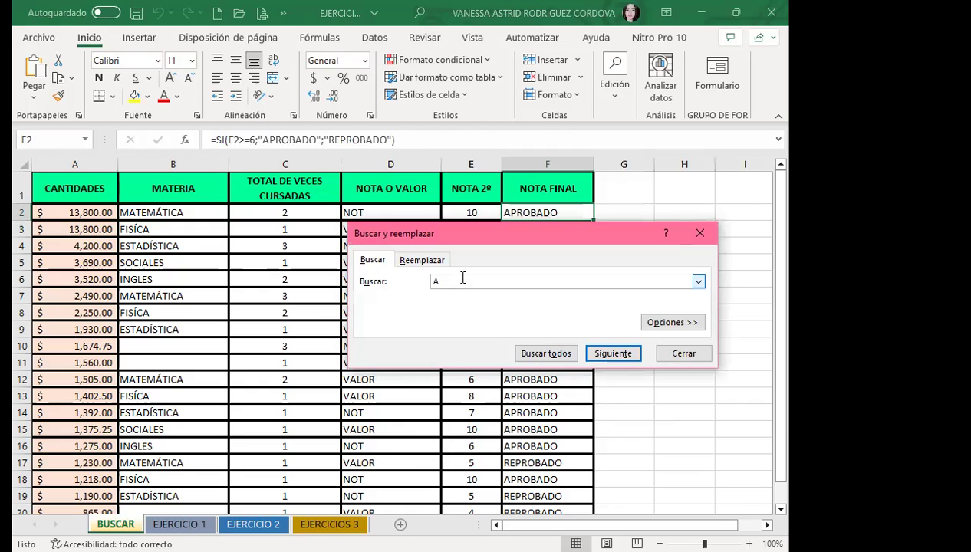
Find all cells containing 'A', enlarge the 50-result list, and review their formulas.
left_click(555, 351)
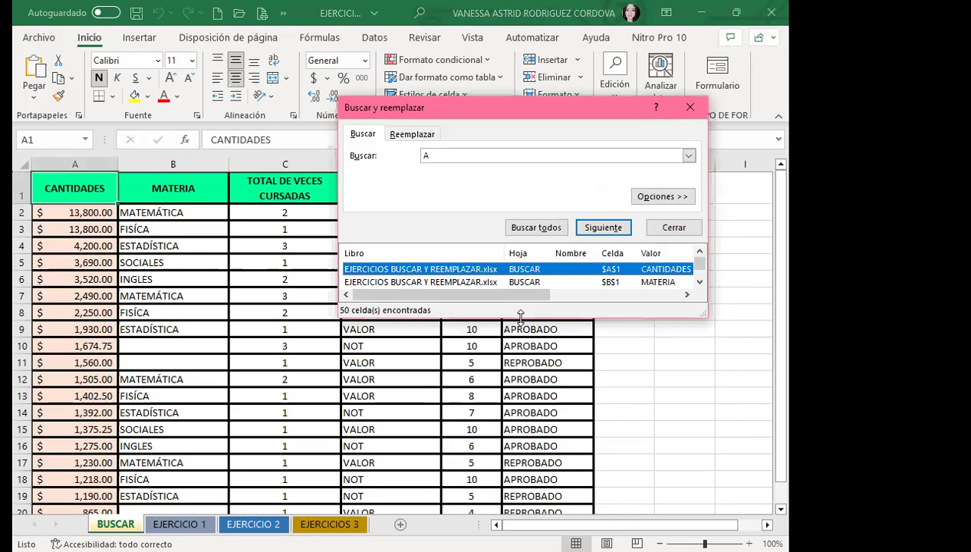
double_click(520, 316)
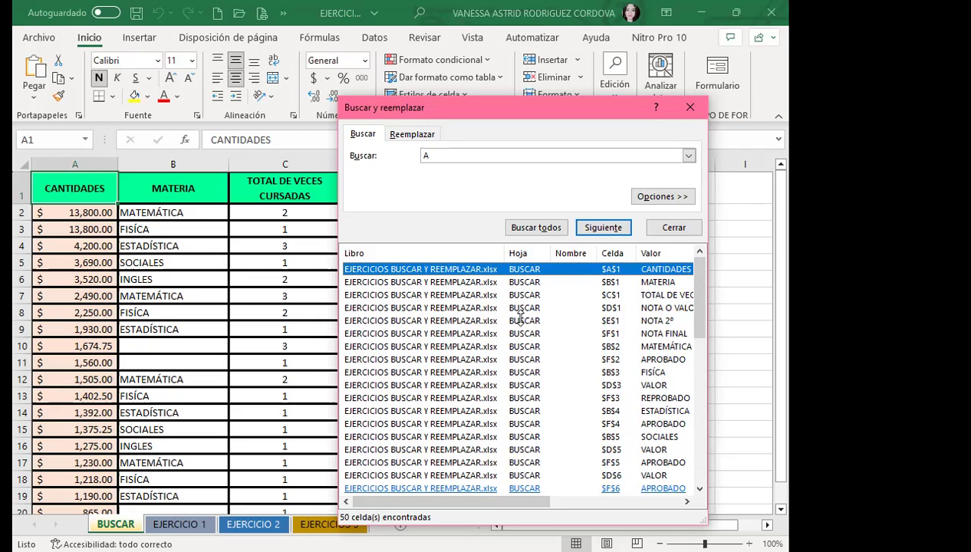
mouse_move(696, 303)
left_mouse_down()
mouse_move(701, 471)
mouse_move(698, 270)
left_mouse_up()
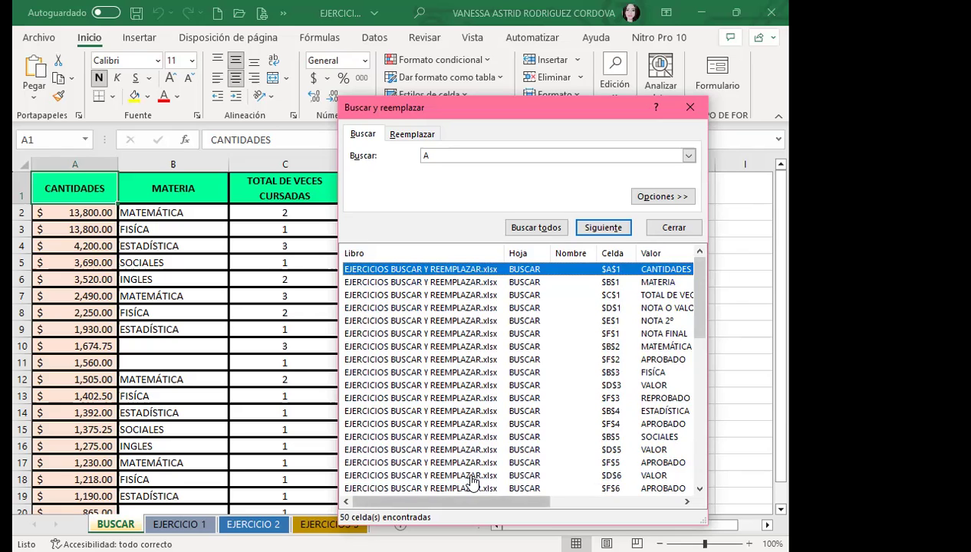
scroll(473, 480, "right", 5)
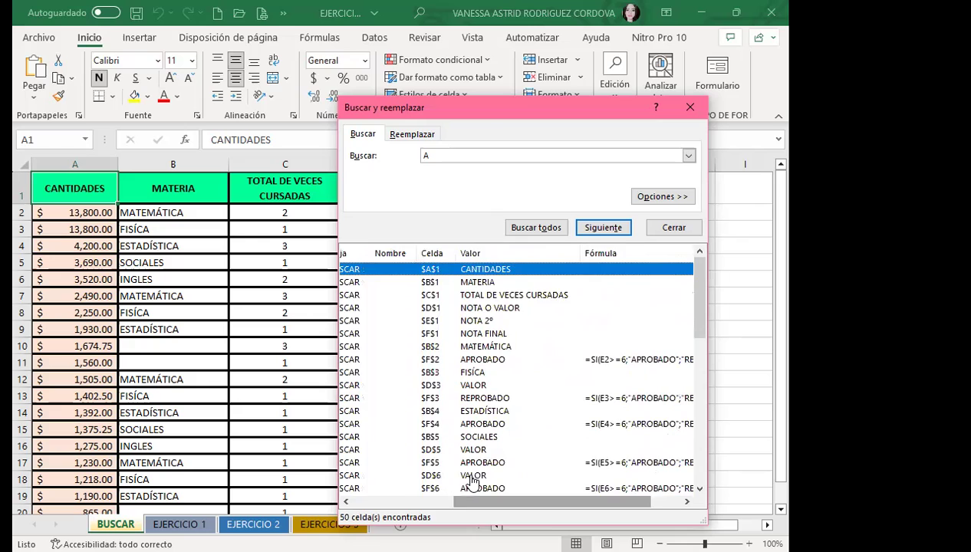
scroll(473, 480, "right", 3)
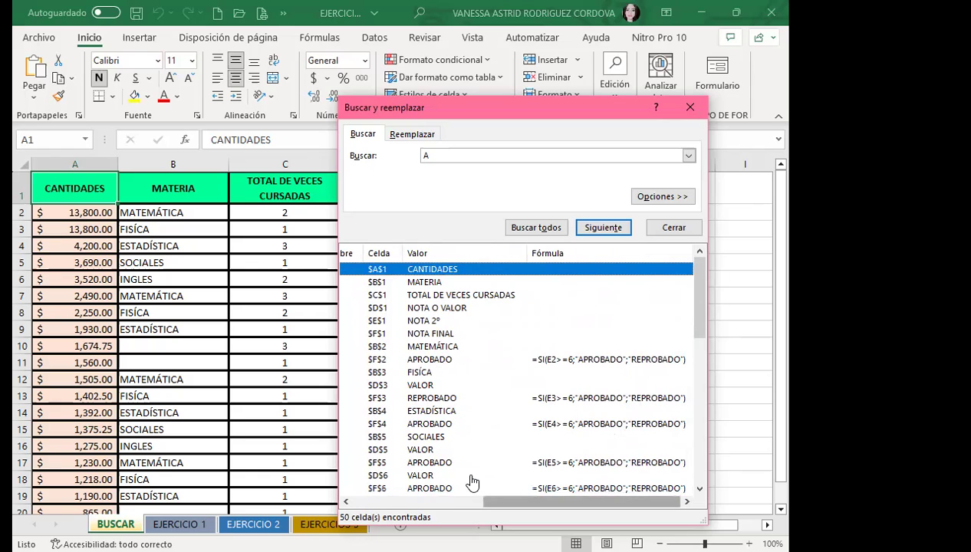
scroll(474, 481, "left", 3)
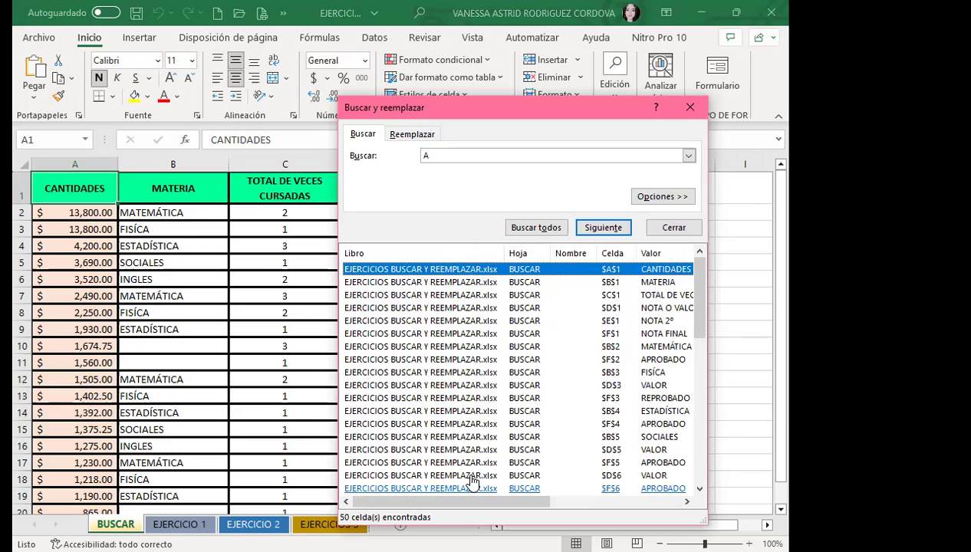
Search the sheet for 'MATEMATICA' without the accent and dismiss the no-match message.
left_click(452, 156)
type("MATEMATIC")
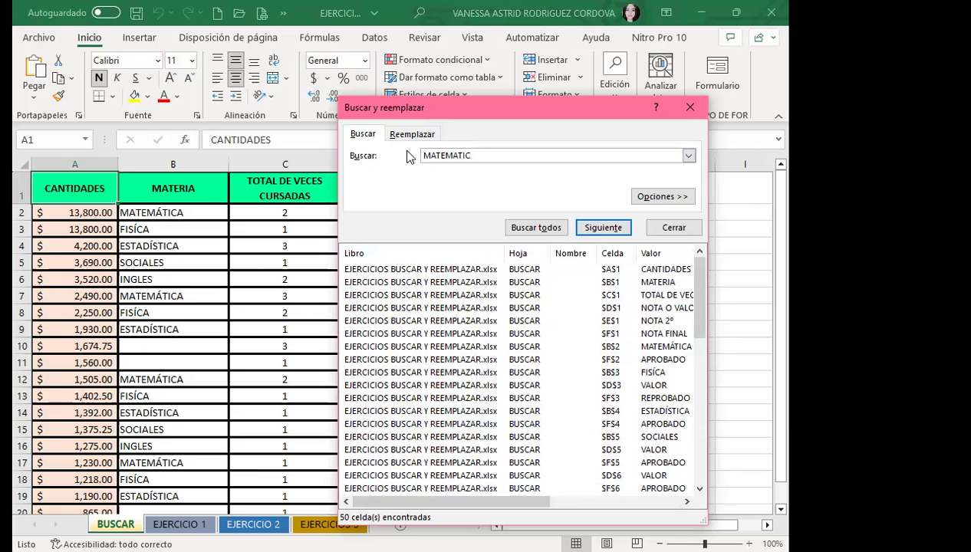
type("A")
left_click(536, 237)
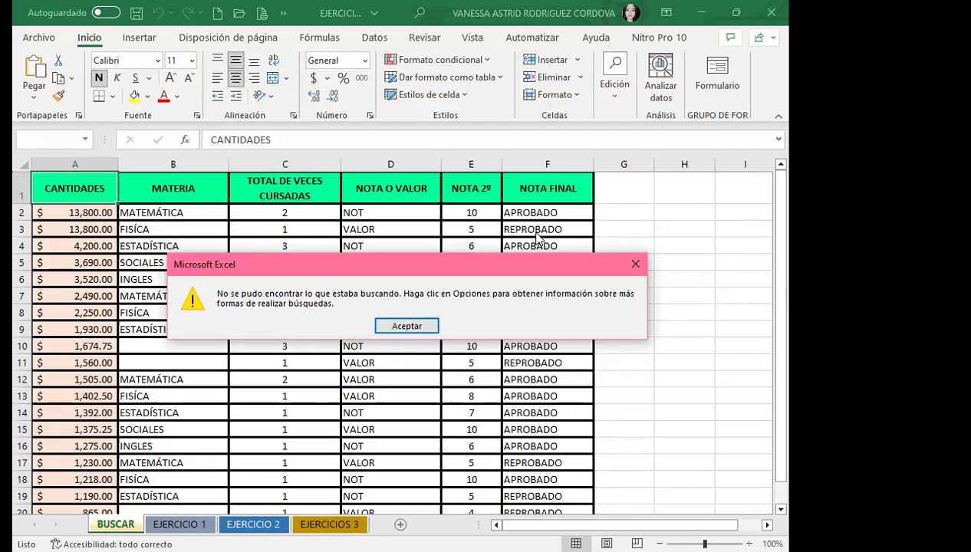
left_click(397, 328)
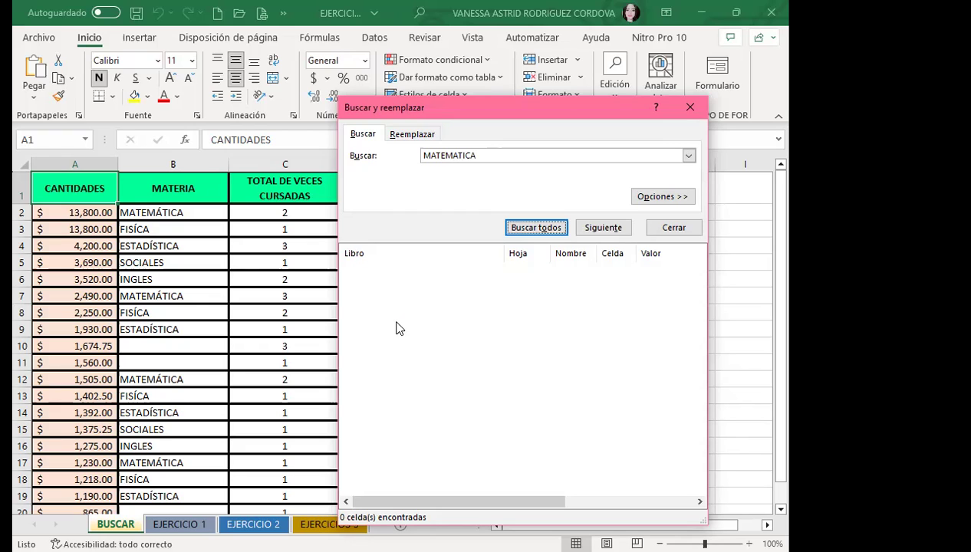
Correct the search term to 'MATEMÁTICA' and list all matches: B2, B7, B12 and B17.
left_click(463, 153)
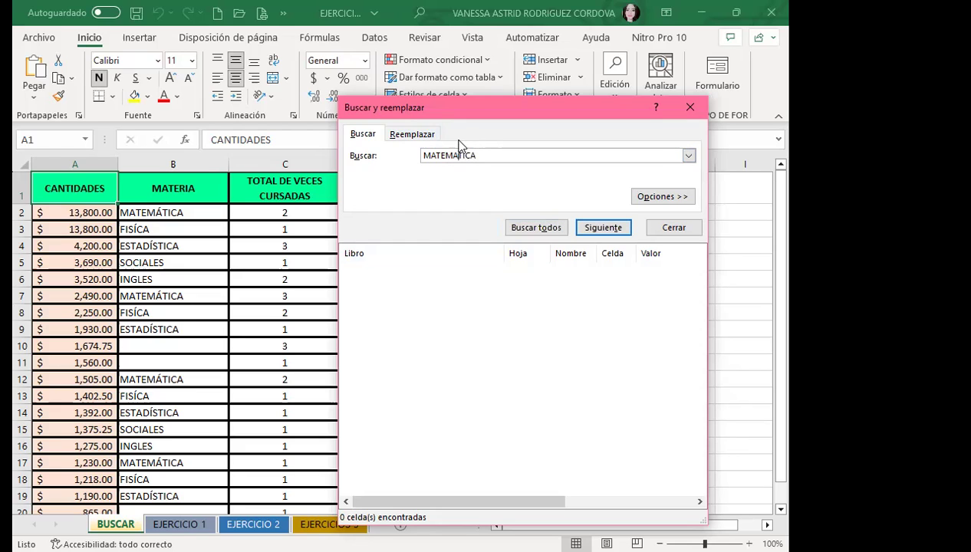
key("BackSpace")
type("Á")
left_click(522, 227)
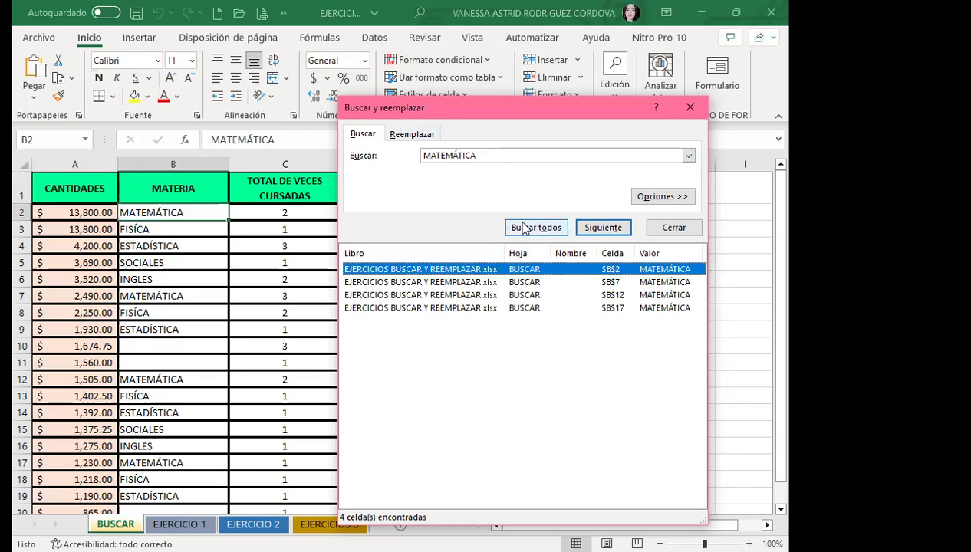
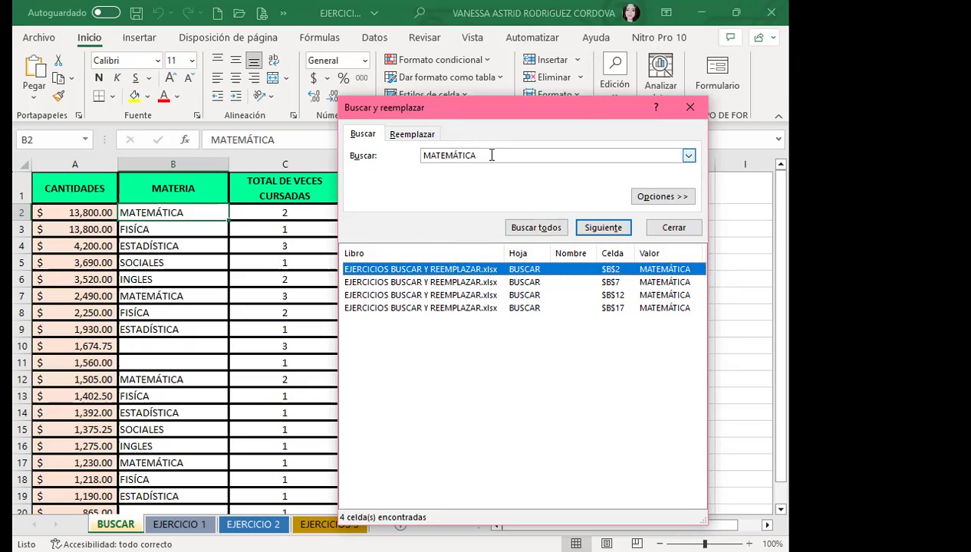
Search for SOCIALES and list all matches: cells B5 and B15.
left_click_drag(491, 155, 357, 146)
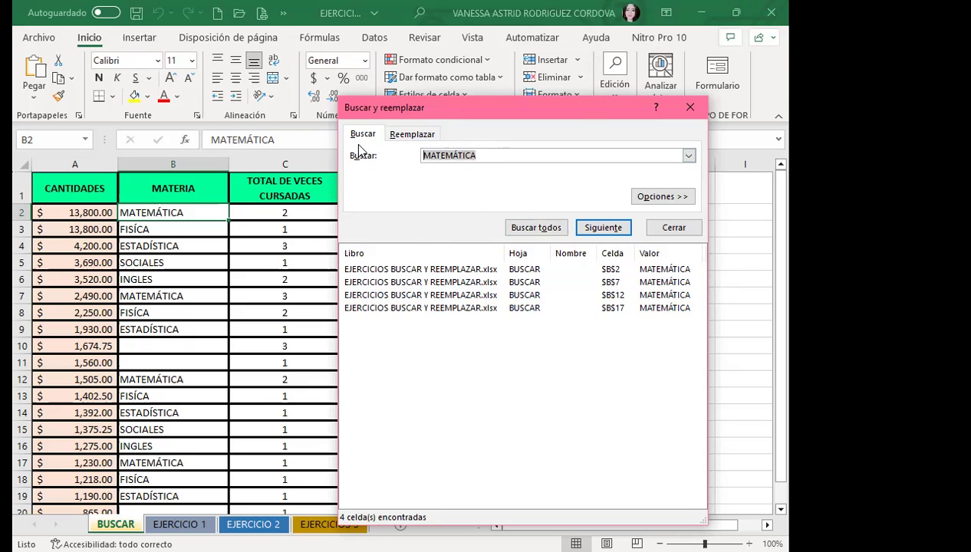
type("SOCIALES")
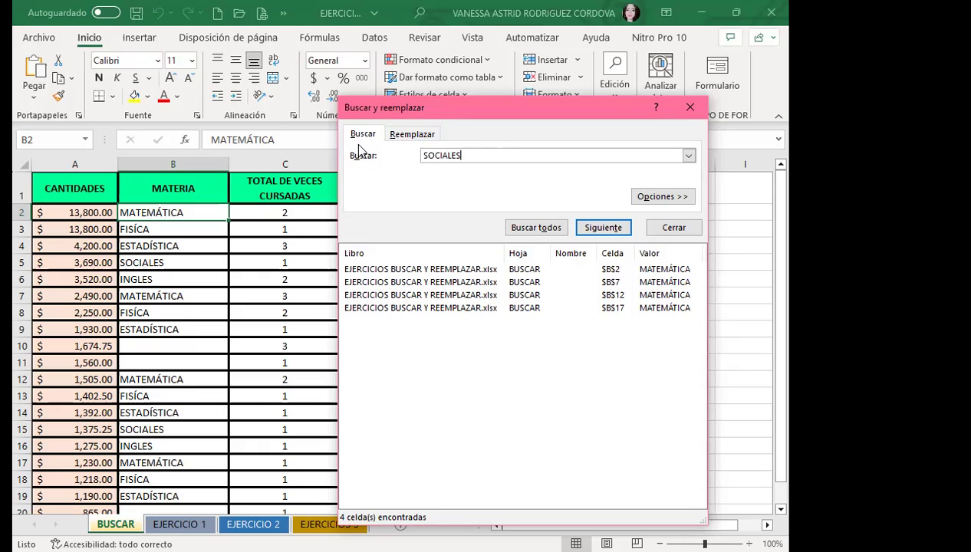
key("Return")
left_click(527, 229)
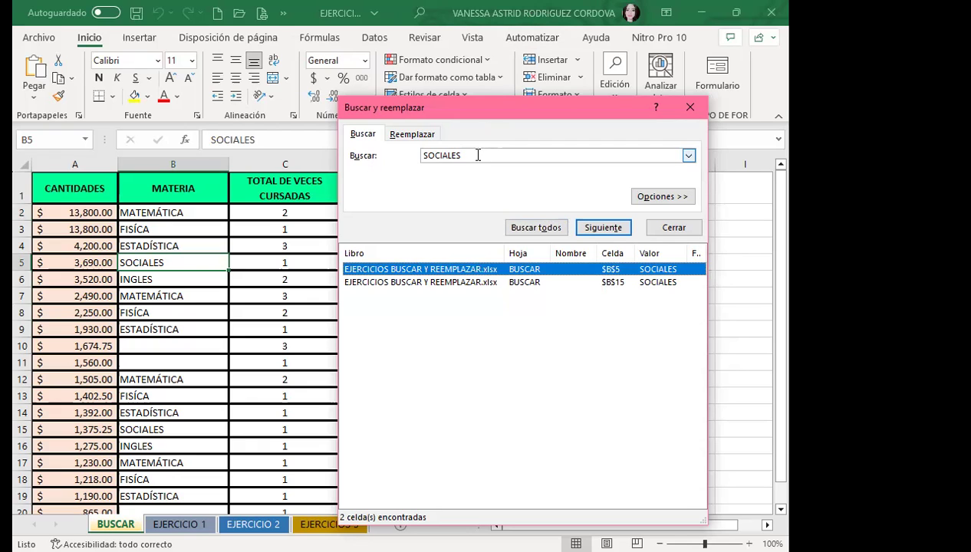
left_click_drag(474, 155, 423, 155)
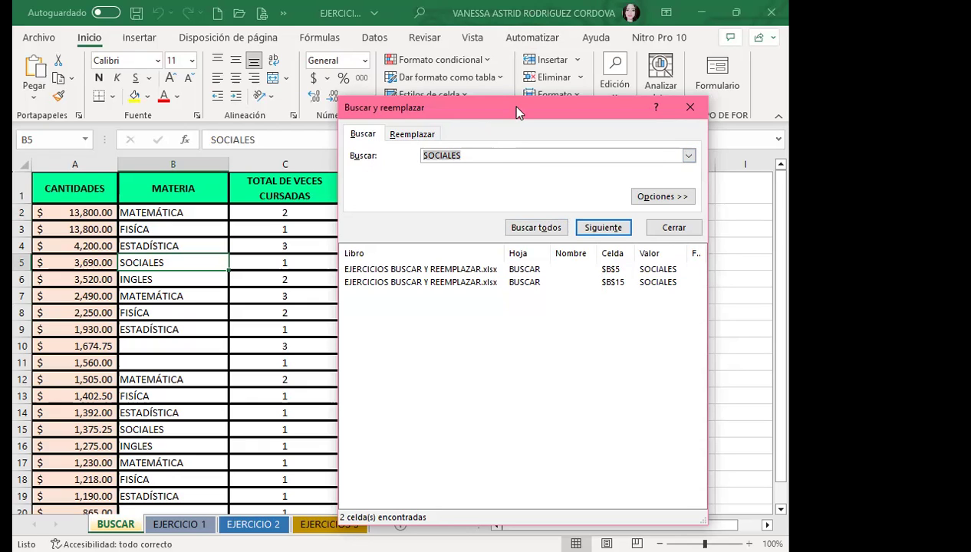
Search for NOT and list its 11 matches, including headers D1, E1 and F1.
type("NOT")
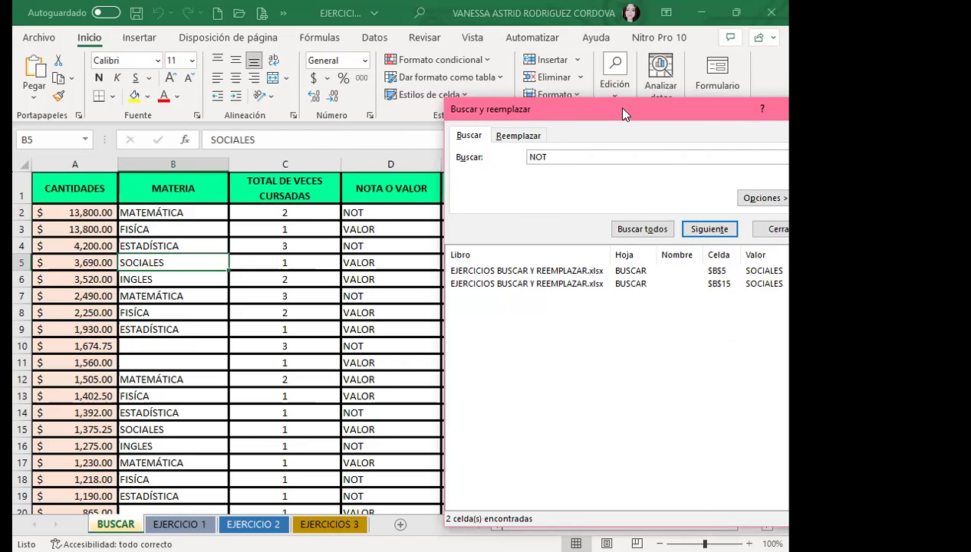
key("Return")
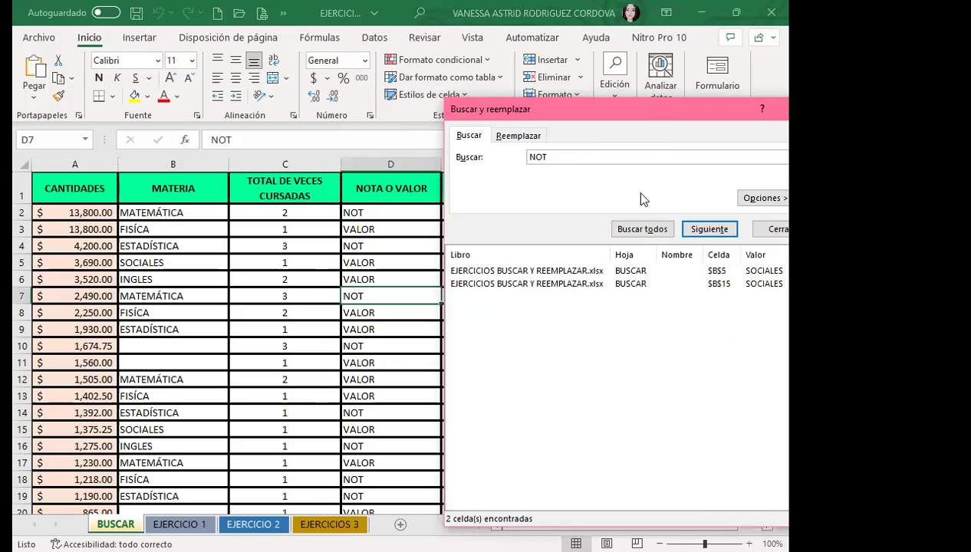
left_click(648, 232)
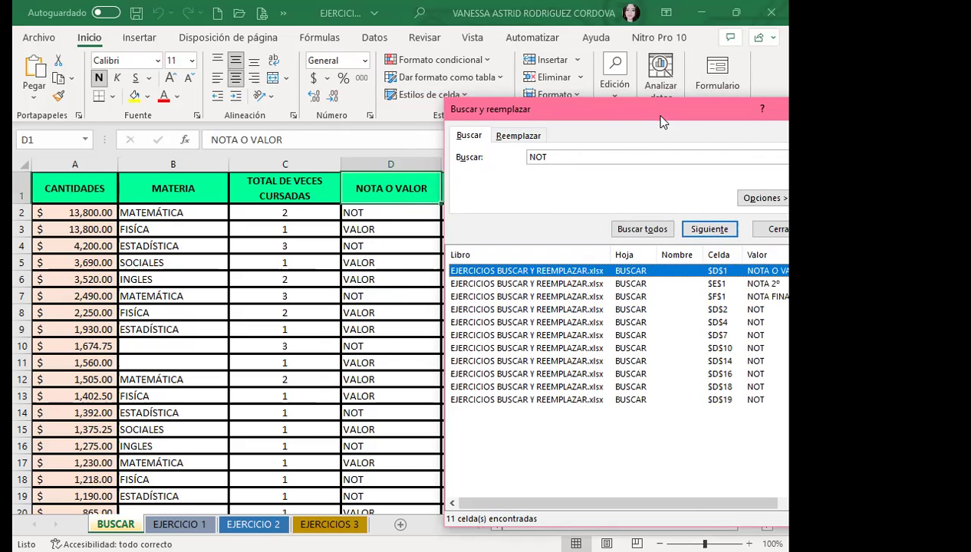
left_click_drag(661, 115, 616, 77)
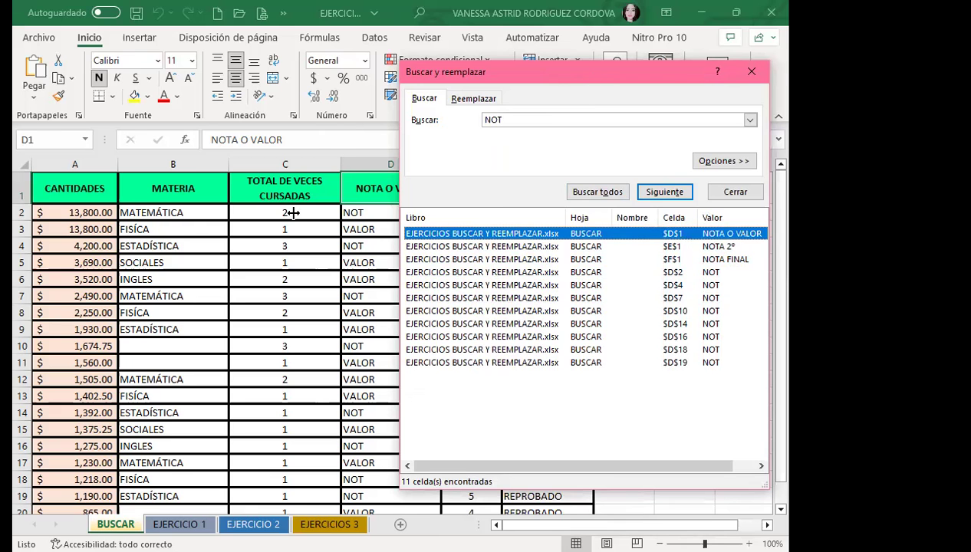
left_click_drag(591, 83, 221, 75)
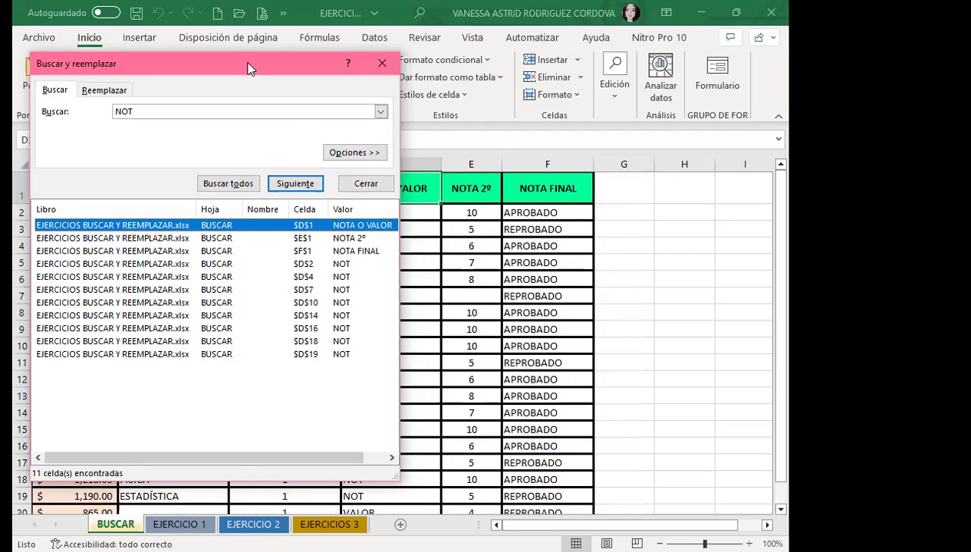
left_click_drag(247, 68, 504, 63)
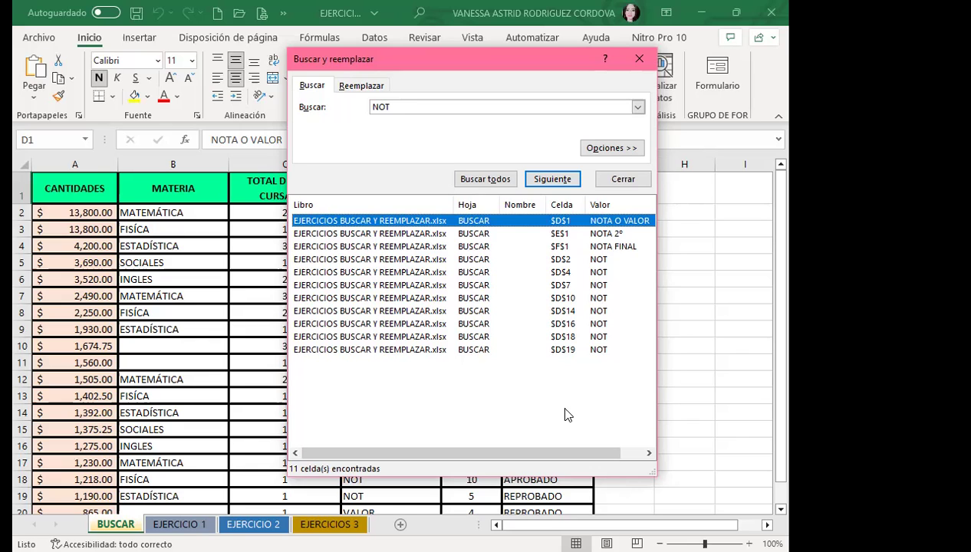
Show the extended find options and keep the search scope set to Hoja.
left_click(606, 151)
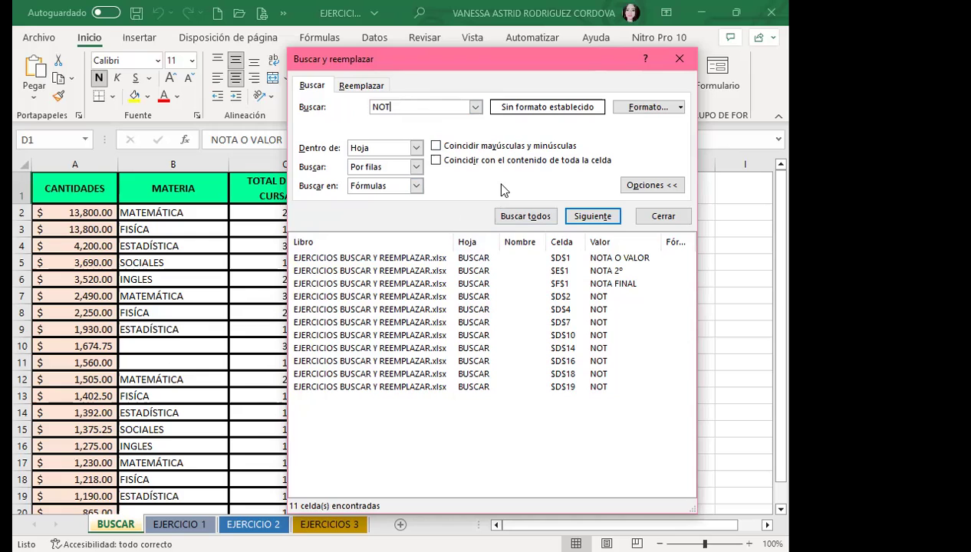
left_click(416, 147)
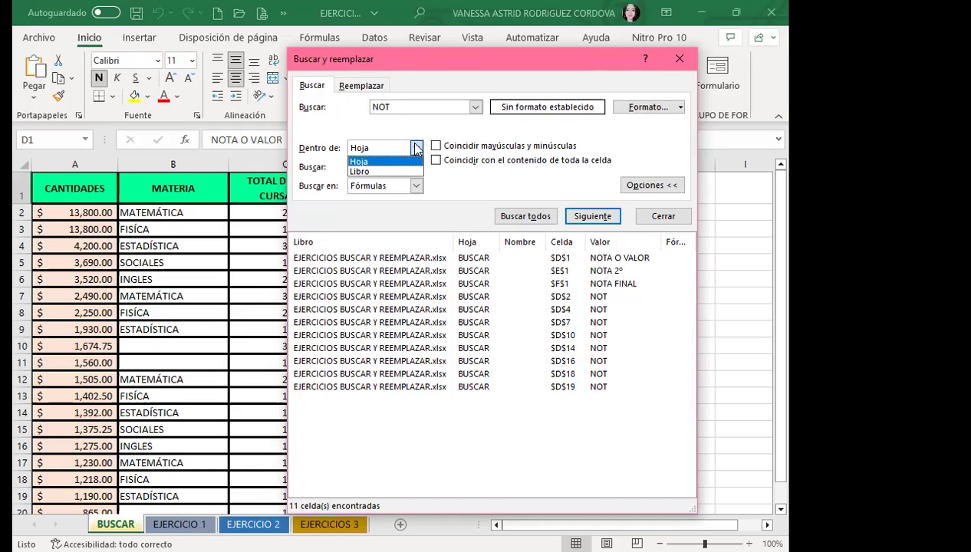
left_click(380, 161)
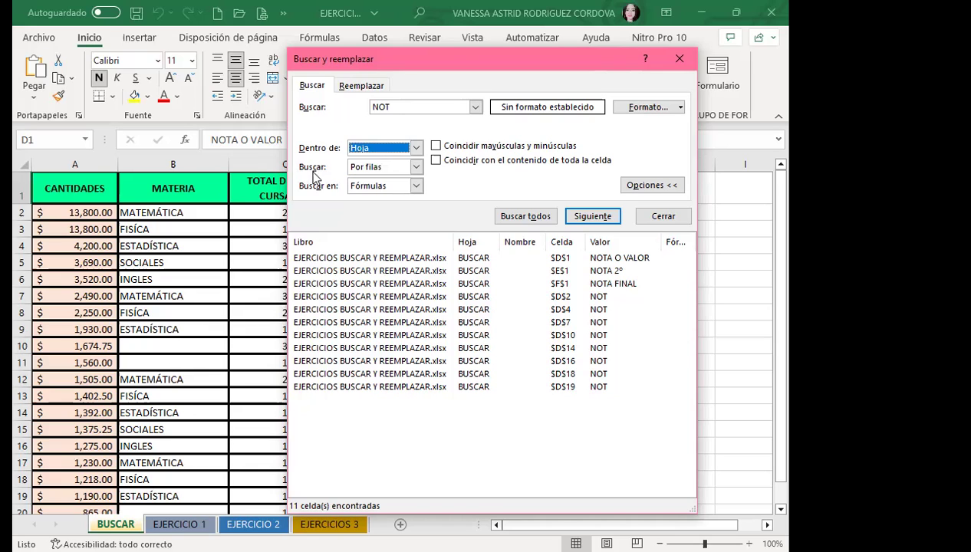
left_click(416, 167)
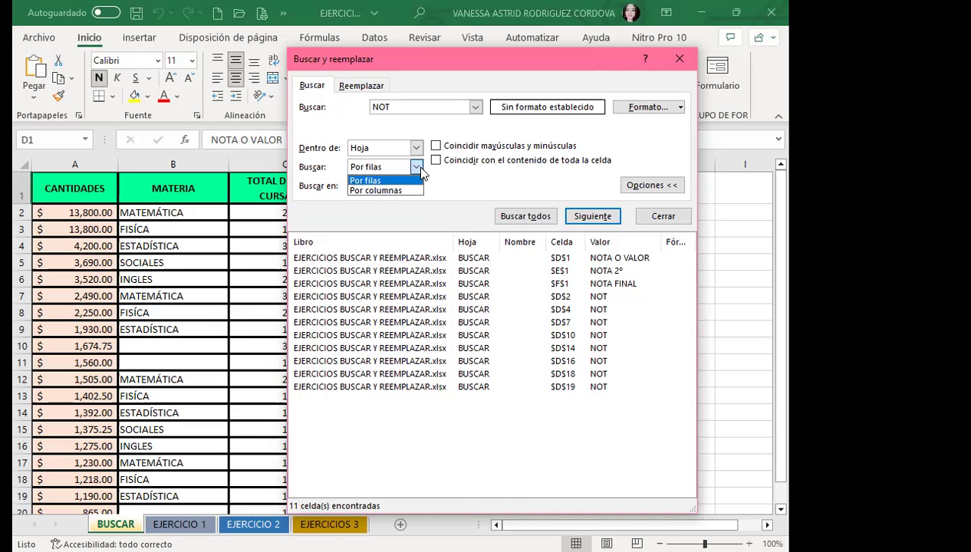
left_click(420, 173)
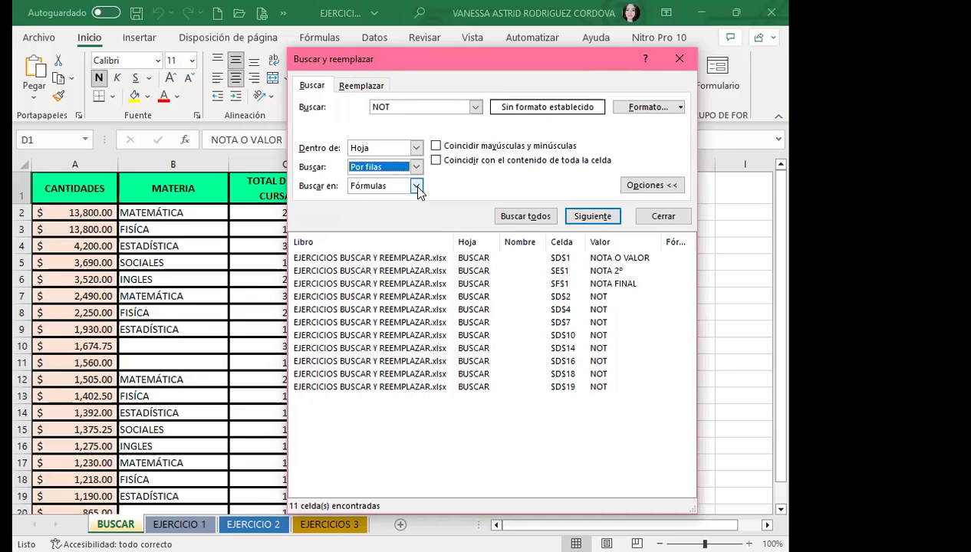
left_click(415, 187)
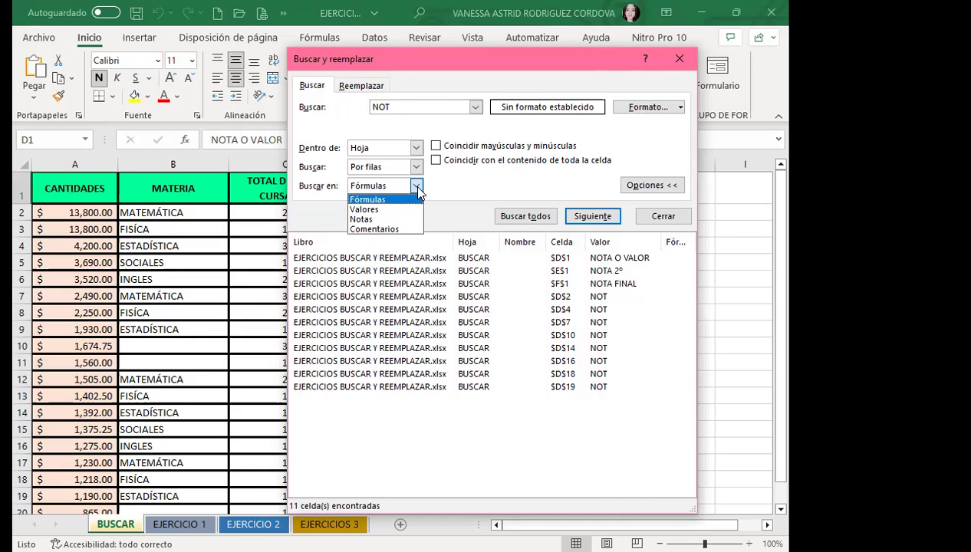
left_click(418, 186)
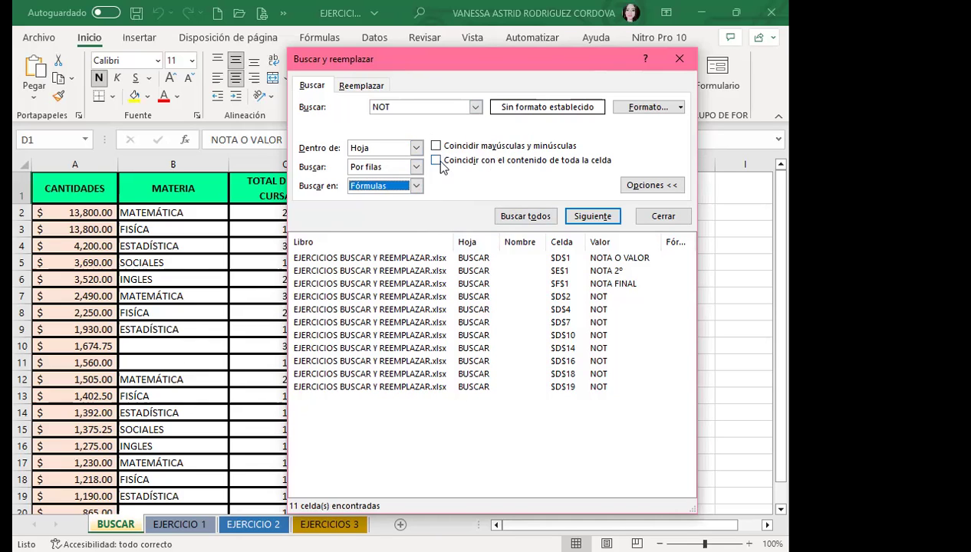
Match entire cell contents so NOT finds only the 8 column D cells, then switch to replacing.
left_click(436, 161)
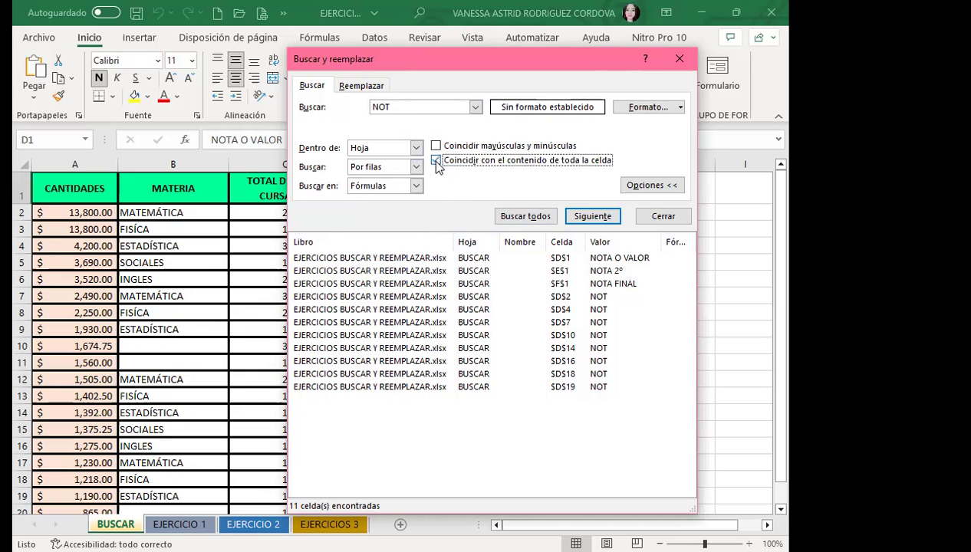
left_click(524, 216)
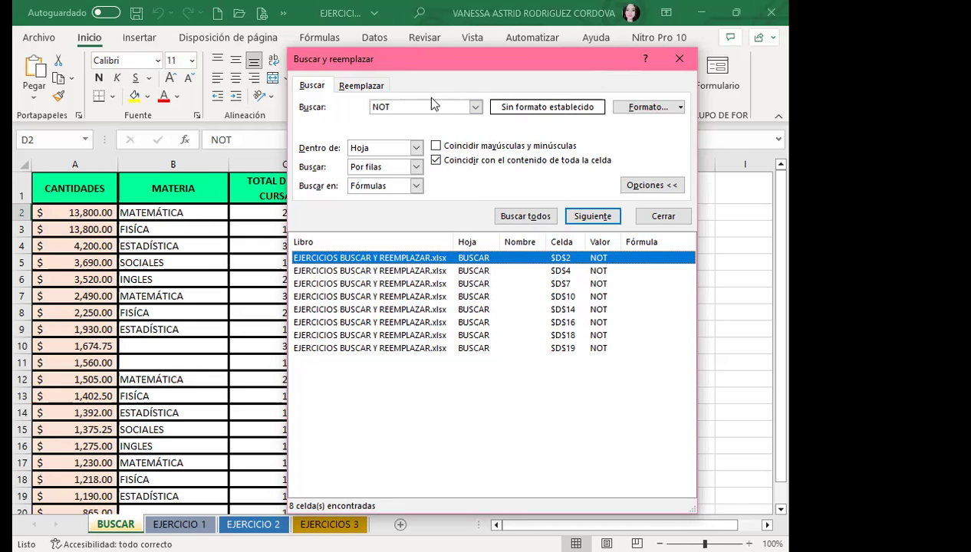
left_click(349, 89)
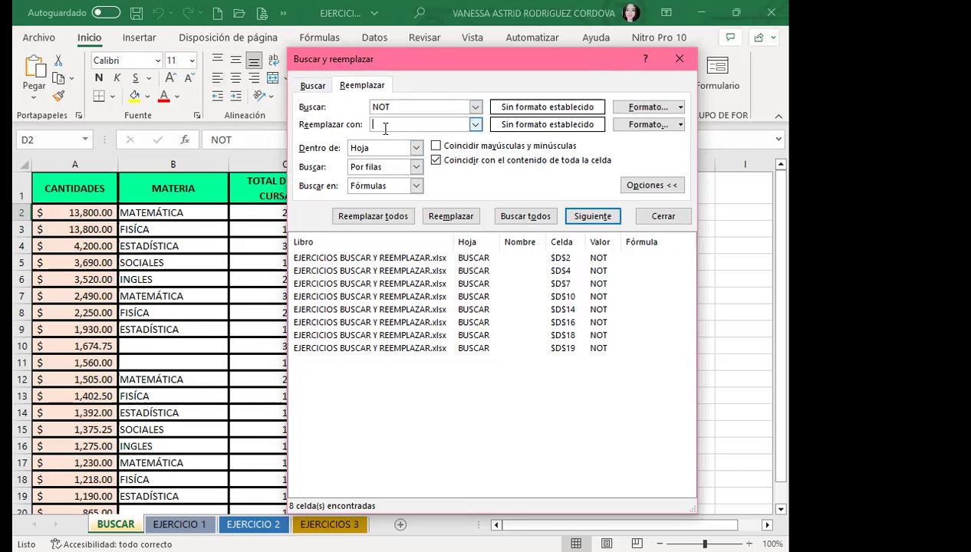
Replace all 8 whole-cell NOT entries in column D with NOTA and confirm.
left_click(386, 121)
type("NOTA")
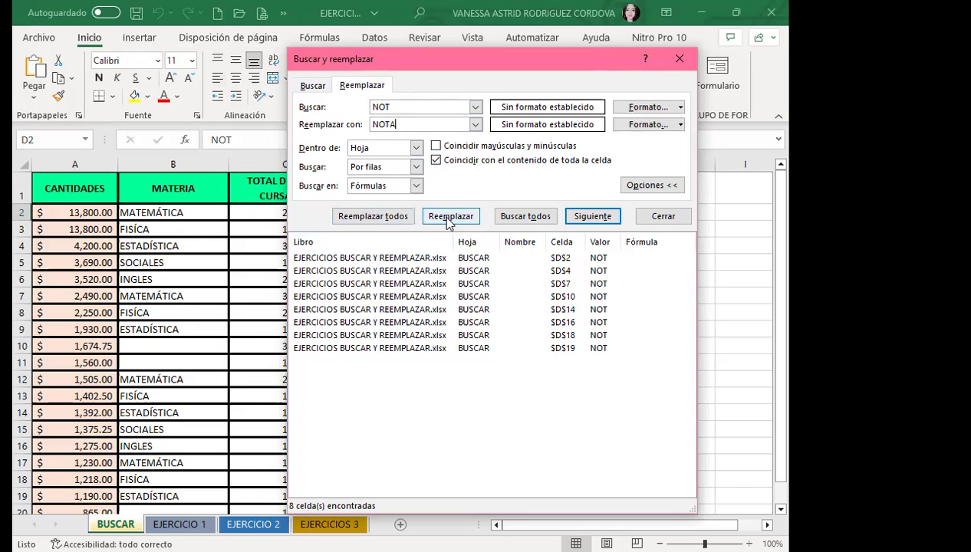
left_click(357, 217)
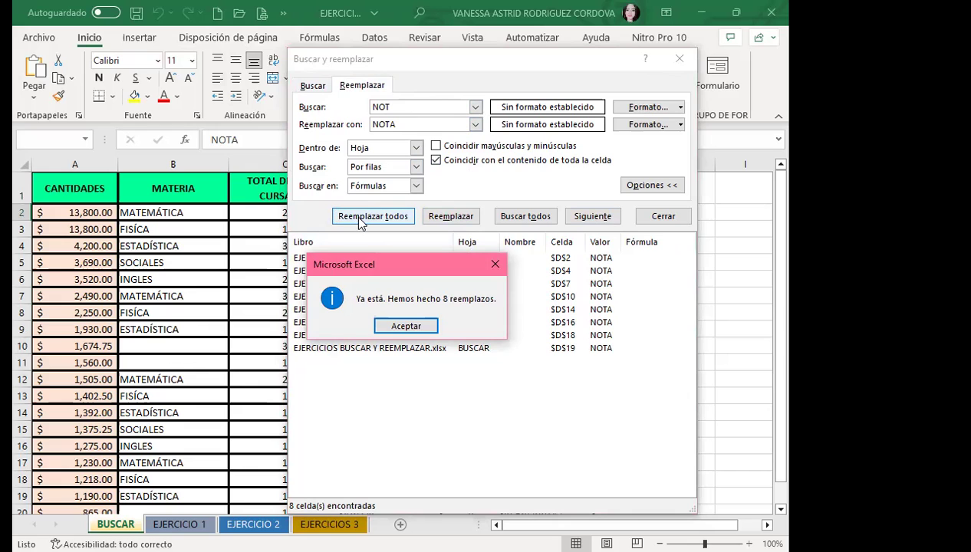
left_click(404, 328)
left_click(678, 60)
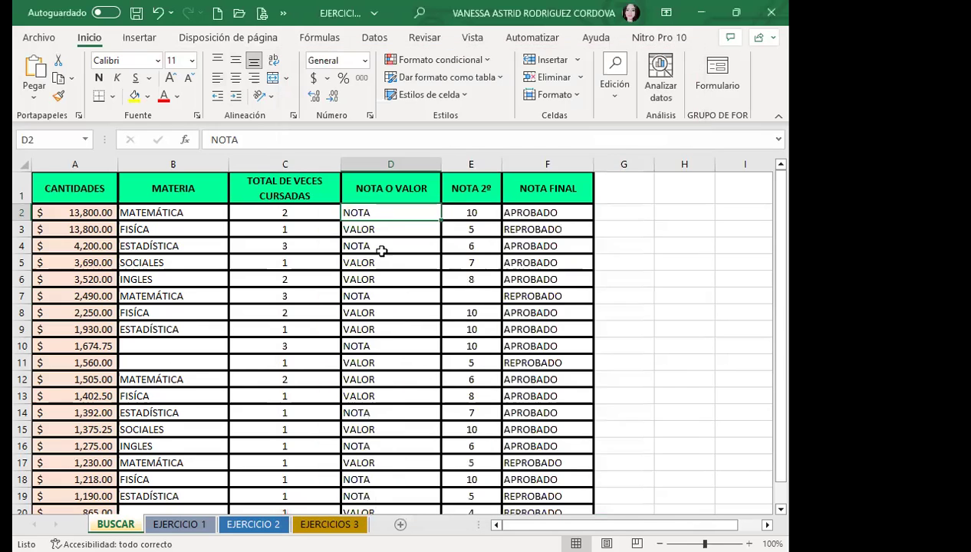
left_click(387, 240)
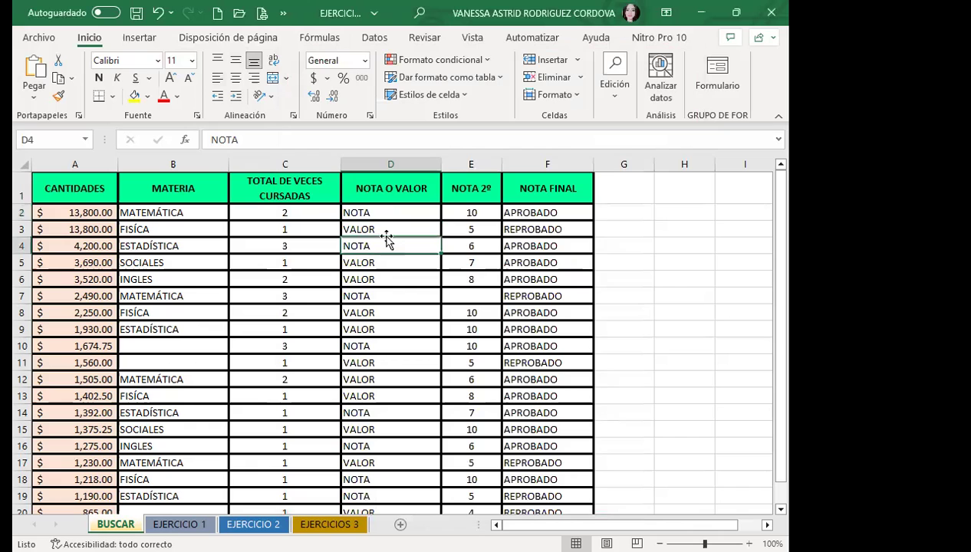
left_click(380, 186)
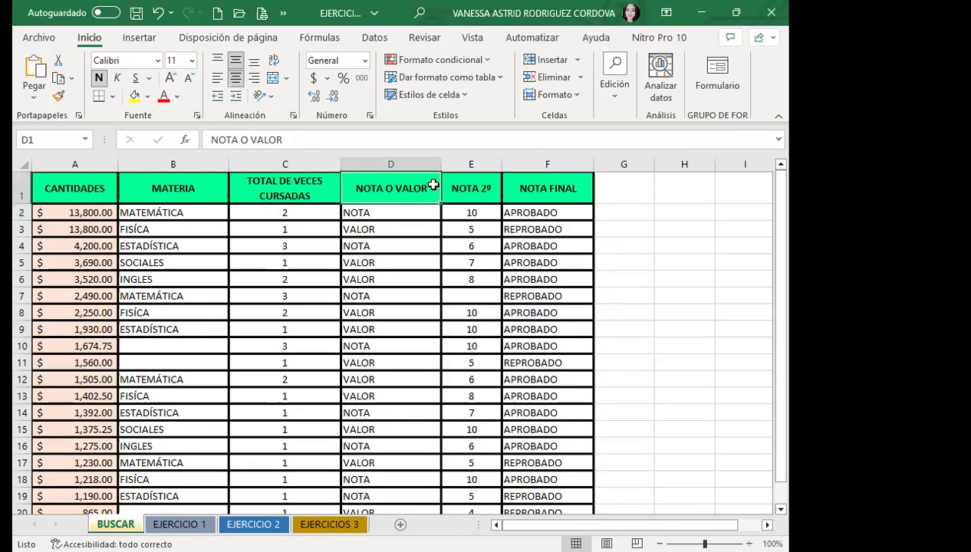
left_click(381, 296)
scroll(381, 300, "down", 2)
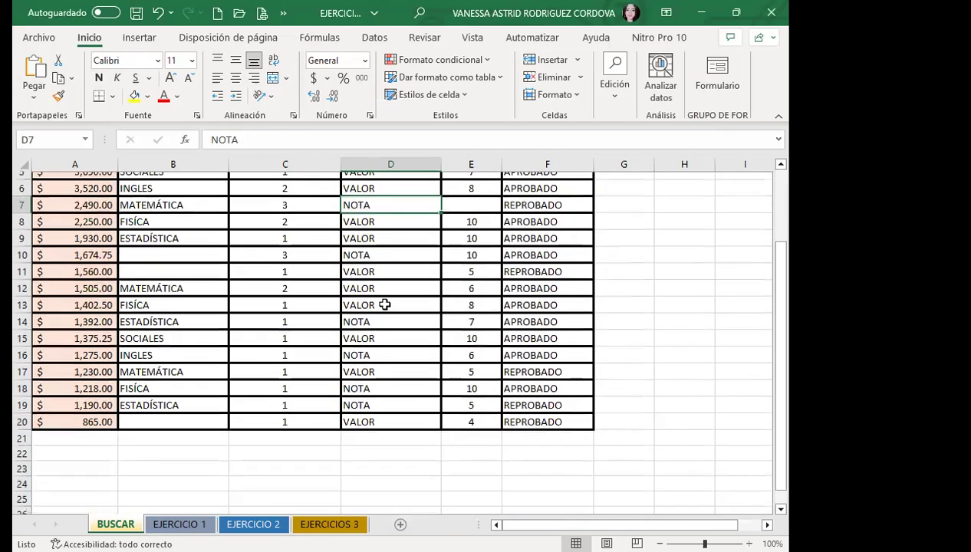
left_click(383, 355)
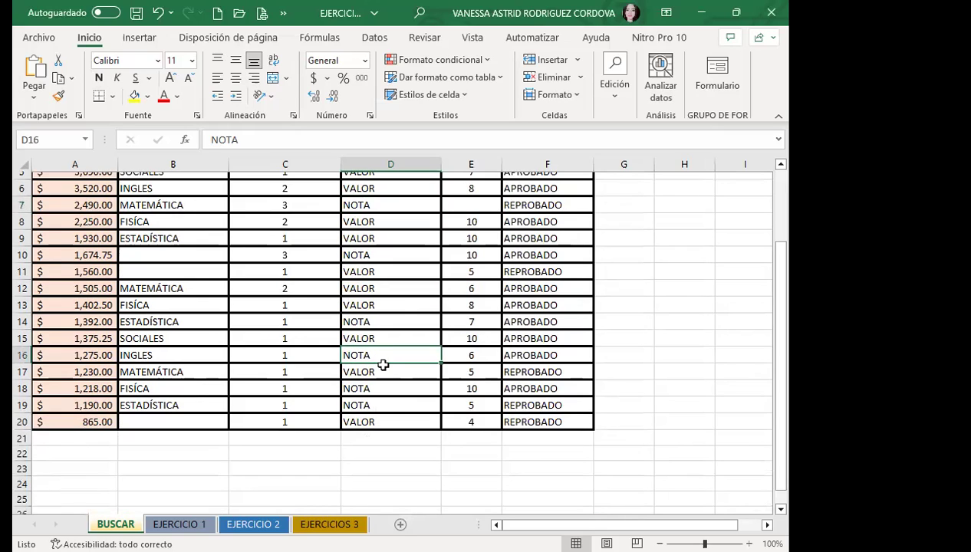
left_click(384, 389)
key("ctrl+c")
left_click(379, 409)
key("Escape")
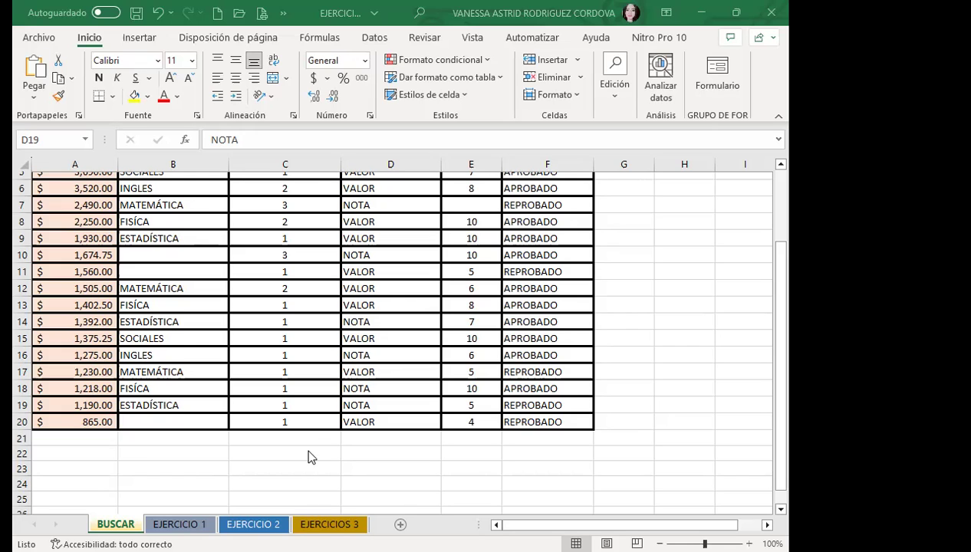
Select D2, reopen Buscar y reemplazar with Ctrl+B, and clear the old search and replacement text.
scroll(404, 372, "up", 2)
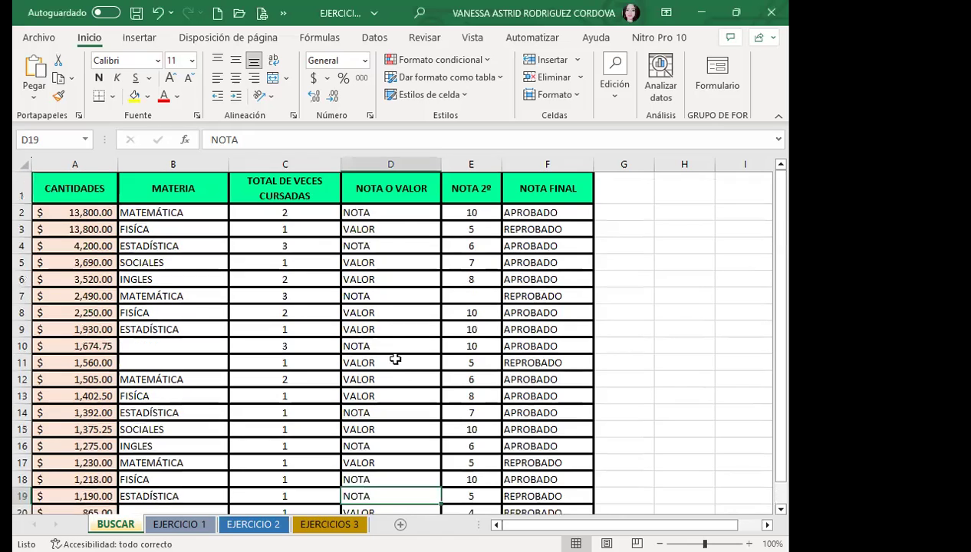
left_click(392, 214)
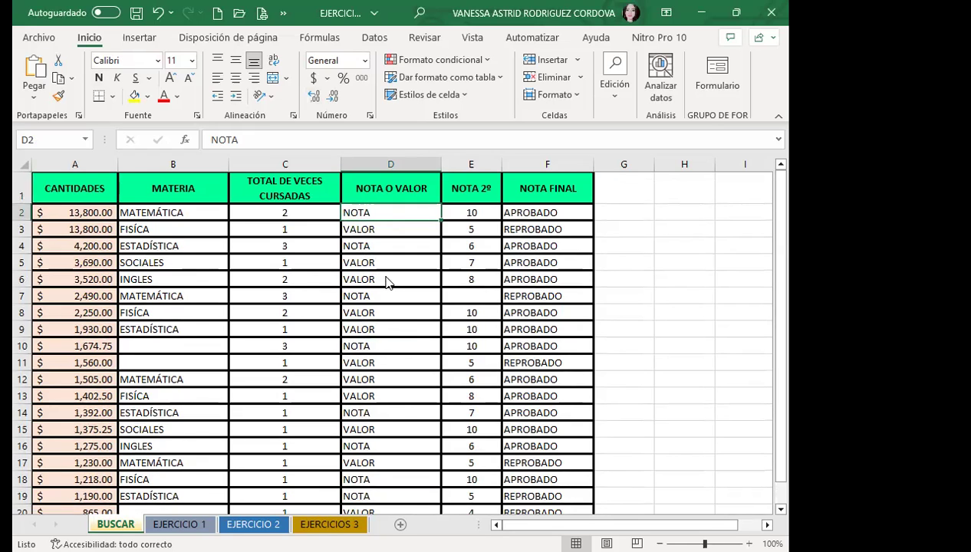
key("ctrl+b")
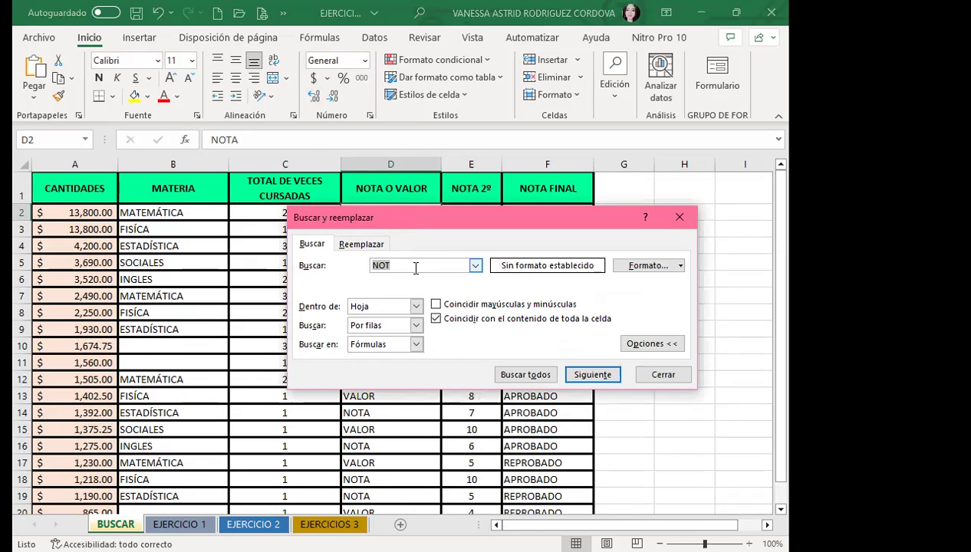
left_click(361, 243)
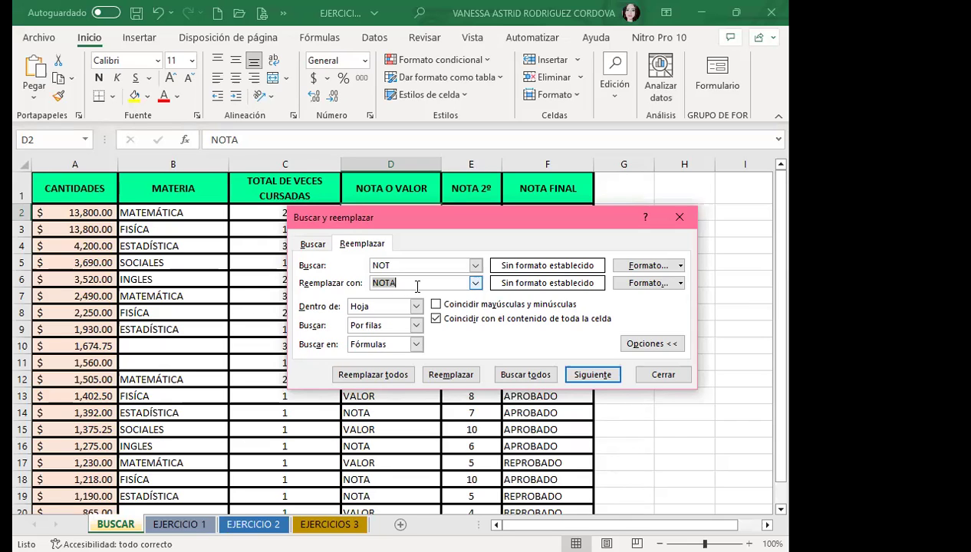
key("BackSpace")
left_click_drag(387, 265, 360, 265)
key("BackSpace")
With whole-cell matching off, search for NOTA and list all 11 matching cells.
left_click(310, 244)
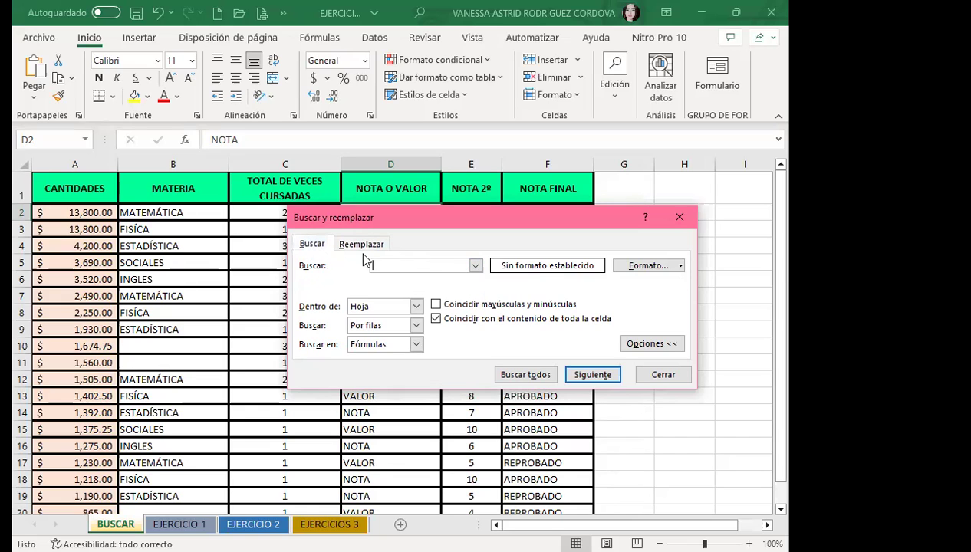
left_click(437, 319)
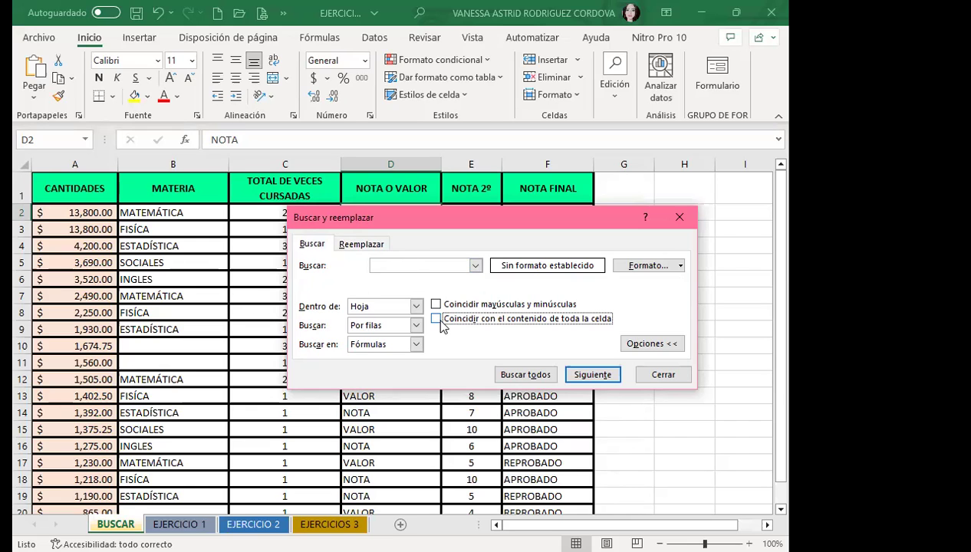
left_click(386, 264)
type("NOTA")
left_click(525, 374)
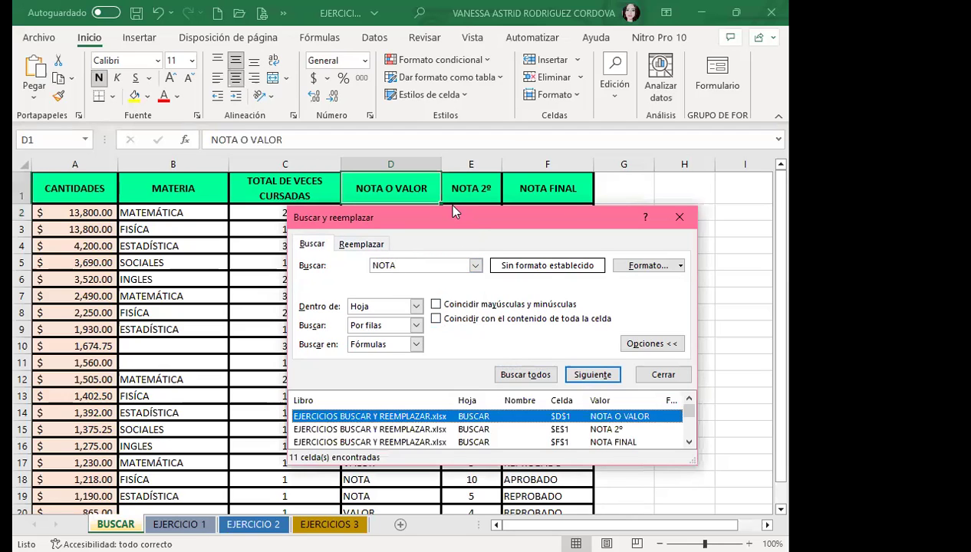
Enlarge the results list to show more matches and jump to the D1 header.
left_click_drag(453, 207, 456, 49)
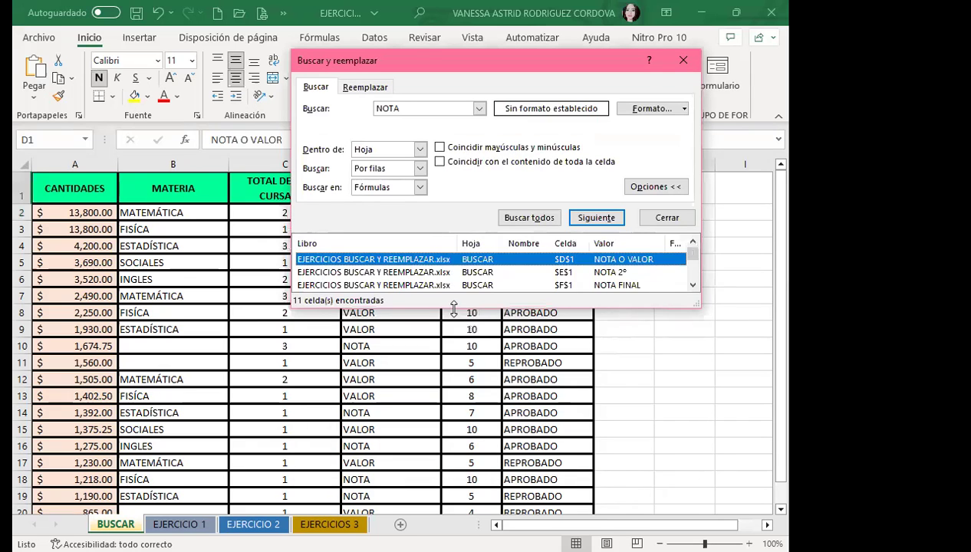
left_click_drag(453, 309, 453, 345)
scroll(445, 300, "down", 3)
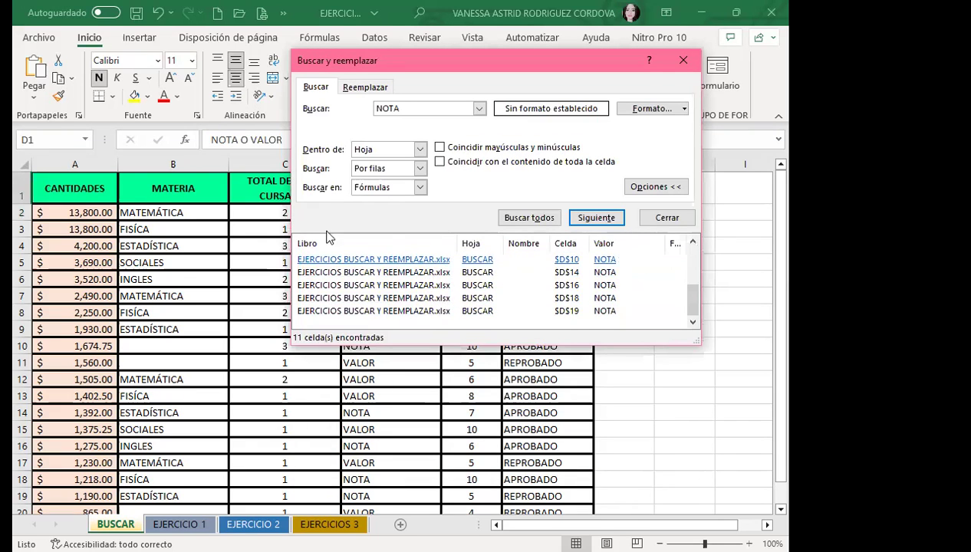
scroll(418, 307, "up", 3)
left_click(322, 259)
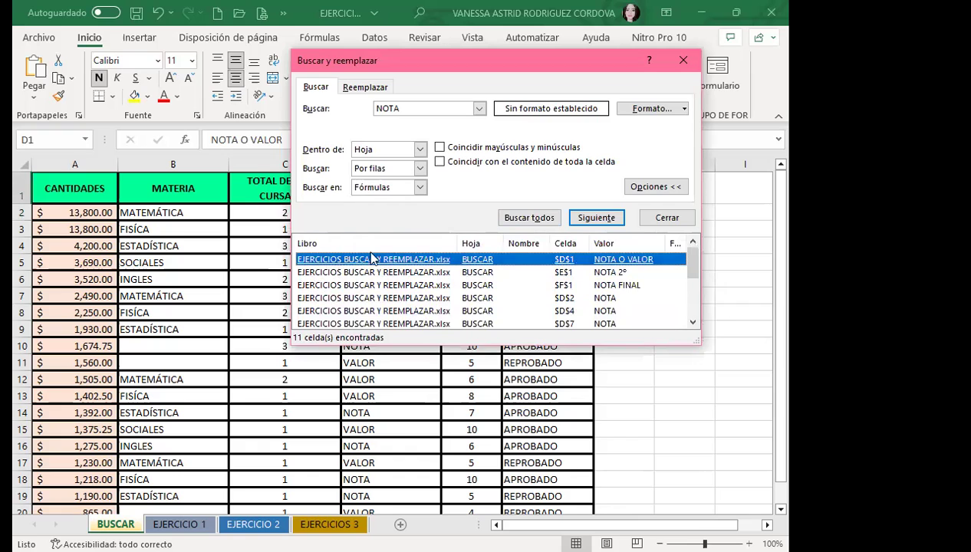
scroll(405, 280, "down", 2)
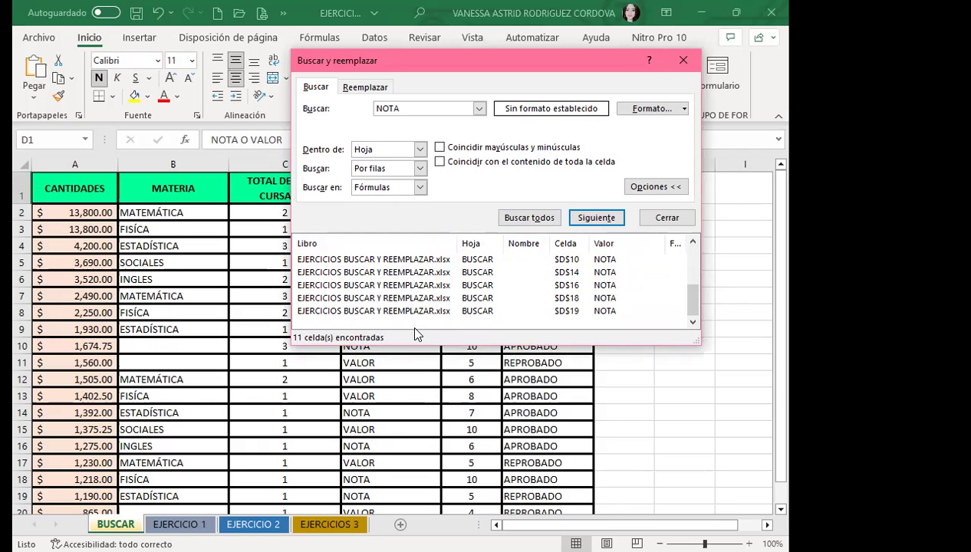
scroll(411, 314, "up", 2)
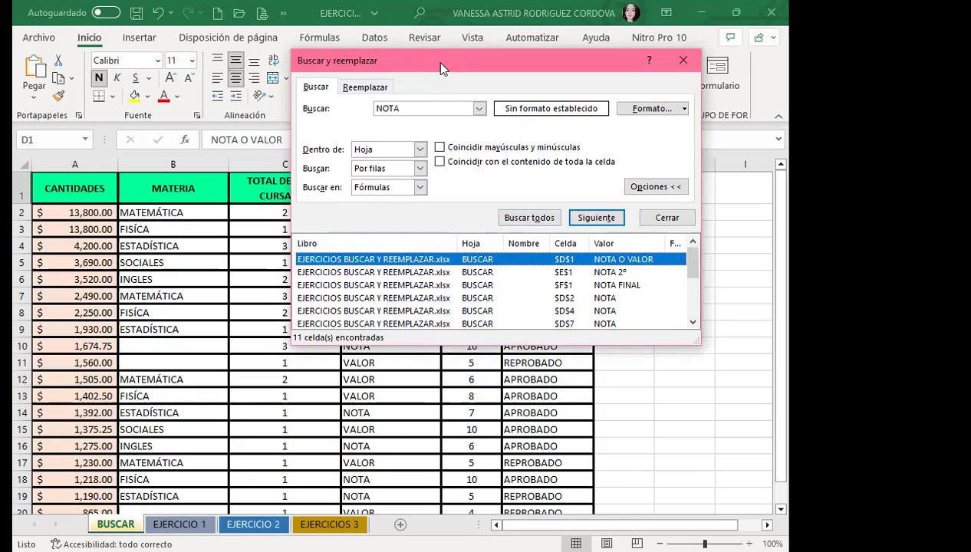
left_click_drag(441, 68, 424, 93)
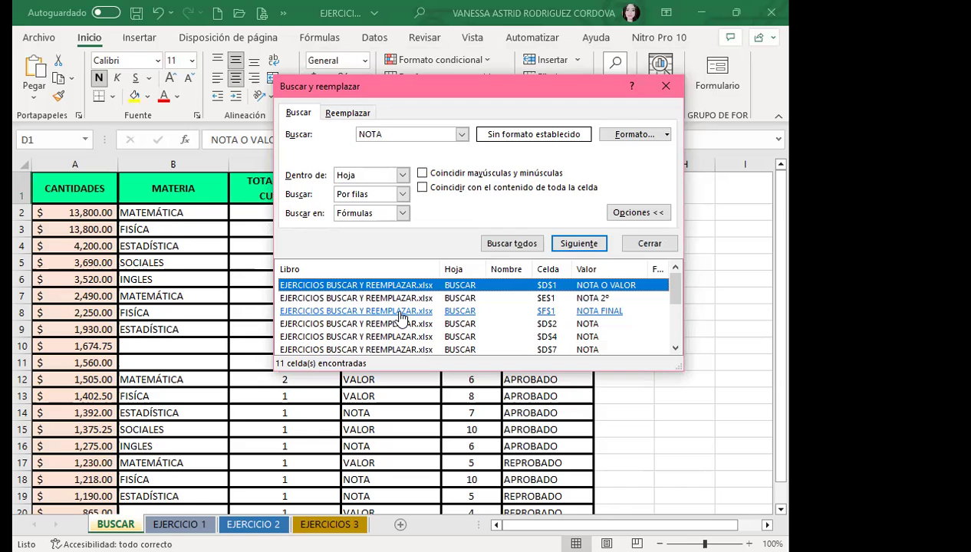
Visit NOTA matches E1, D1, D7, D4 and D10, ending on the NOTA FINAL header F1.
left_click(650, 298)
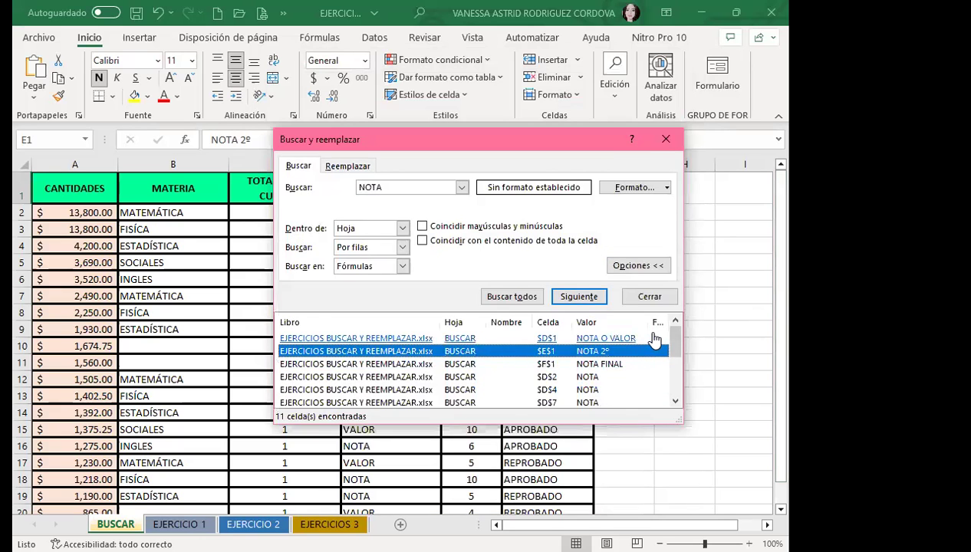
left_click(654, 339)
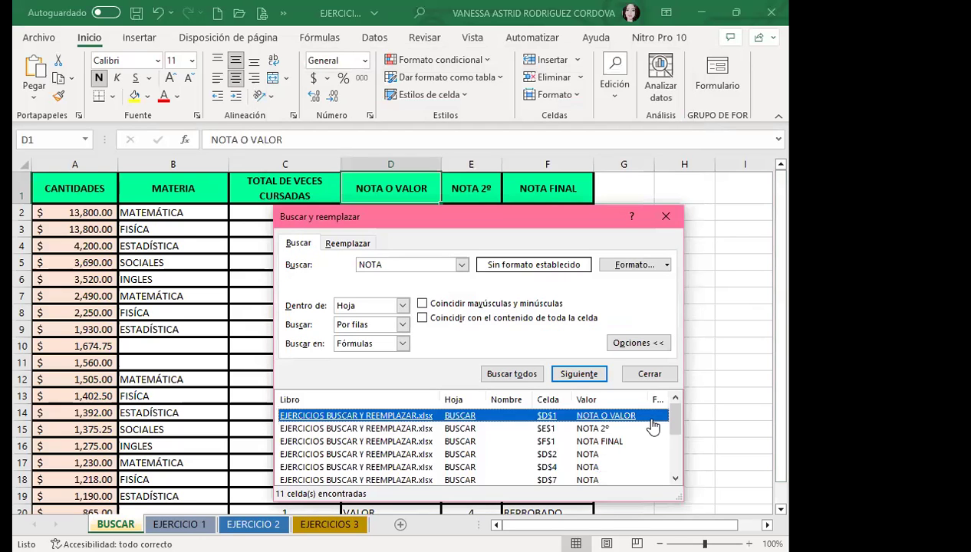
left_click(645, 480)
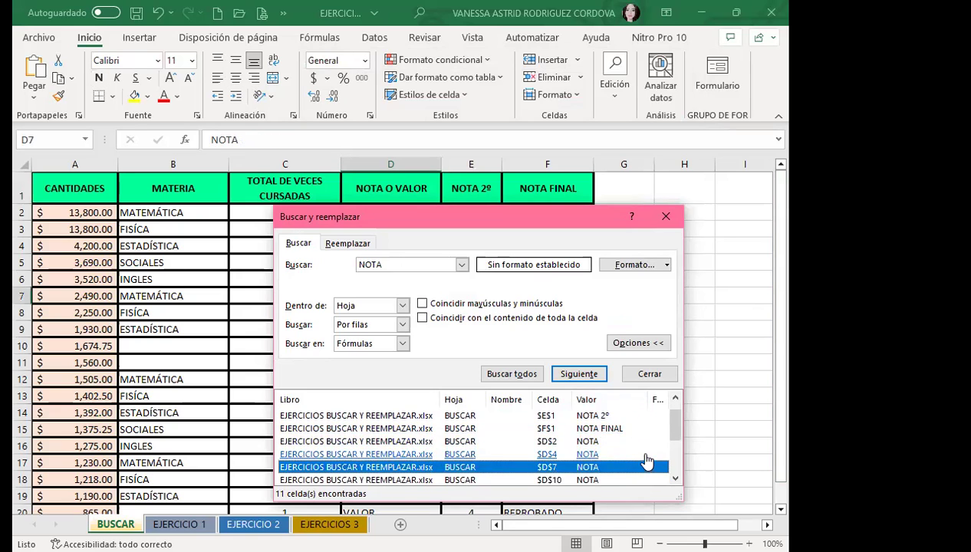
left_click(646, 459)
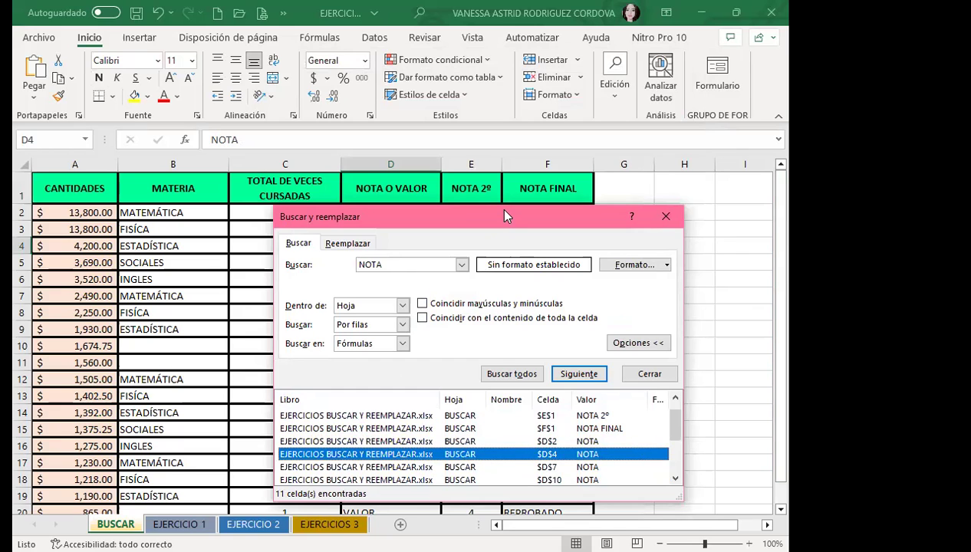
left_click_drag(505, 215, 521, 149)
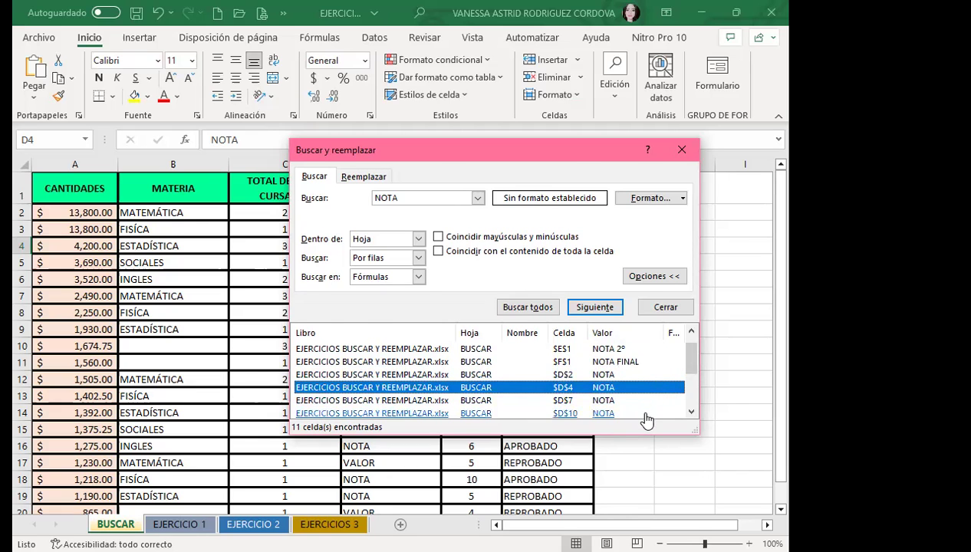
left_click(645, 414)
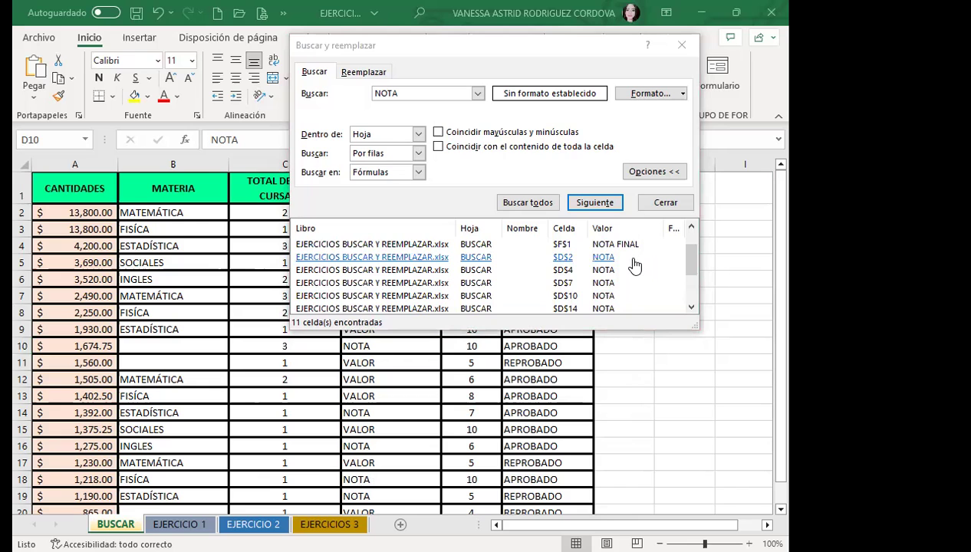
left_click(371, 432)
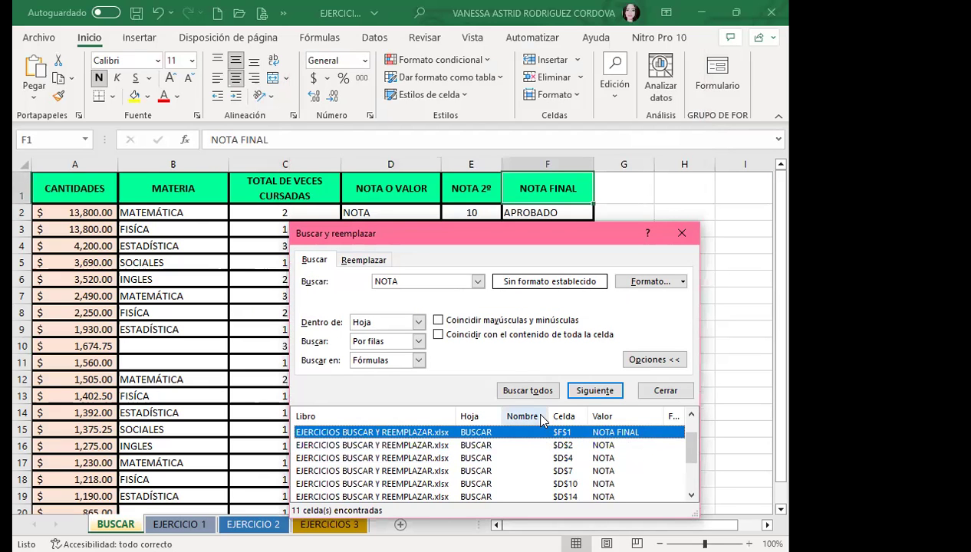
Select all 11 NOTA matches on the sheet at once with Ctrl+A.
key("shift+Down")
key("shift+Down")
key("shift+Down")
key("shift+Down")
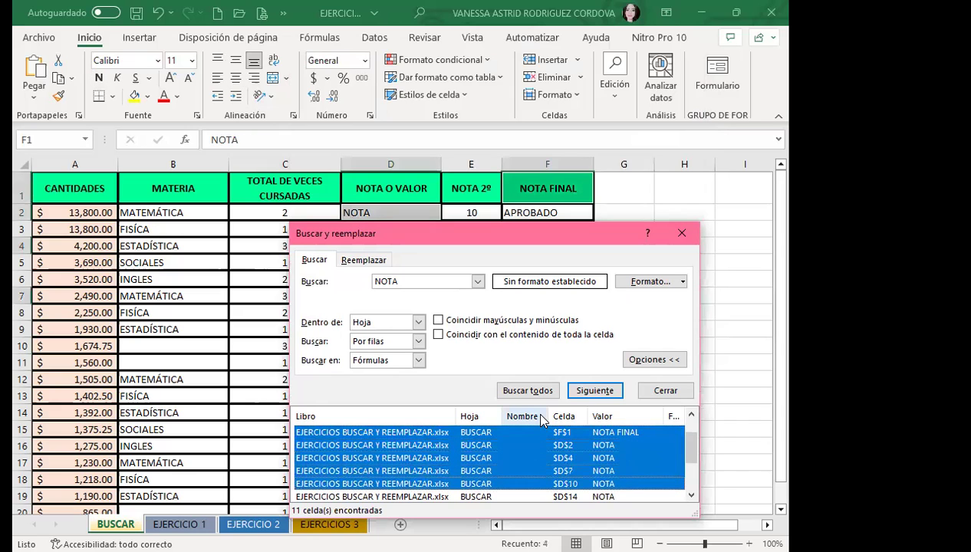
key("shift+Down")
key("shift+Down")
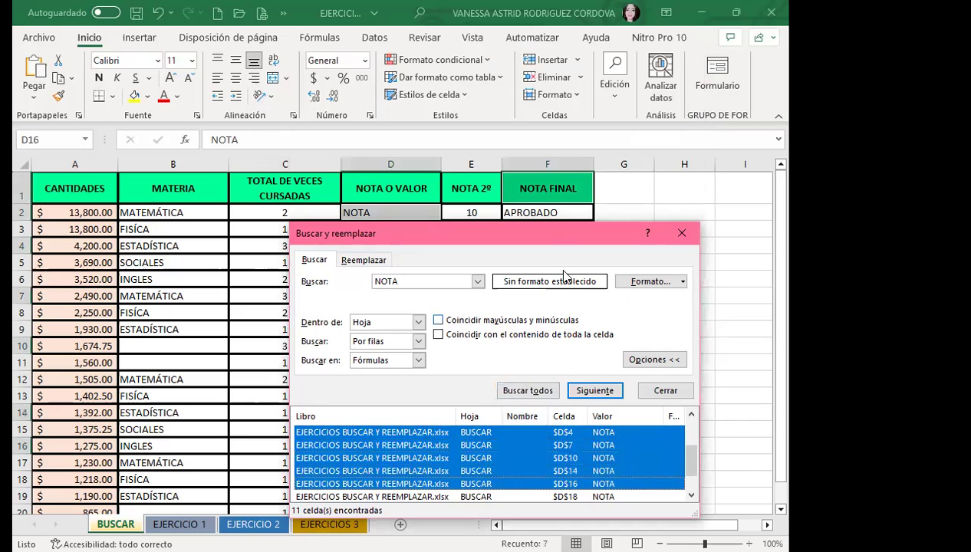
left_click_drag(557, 237, 565, 163)
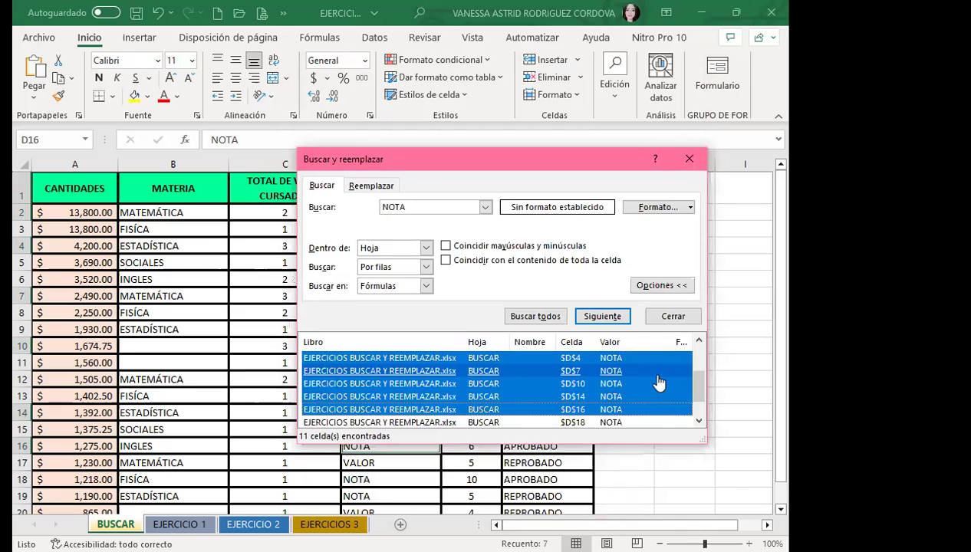
left_click(680, 385)
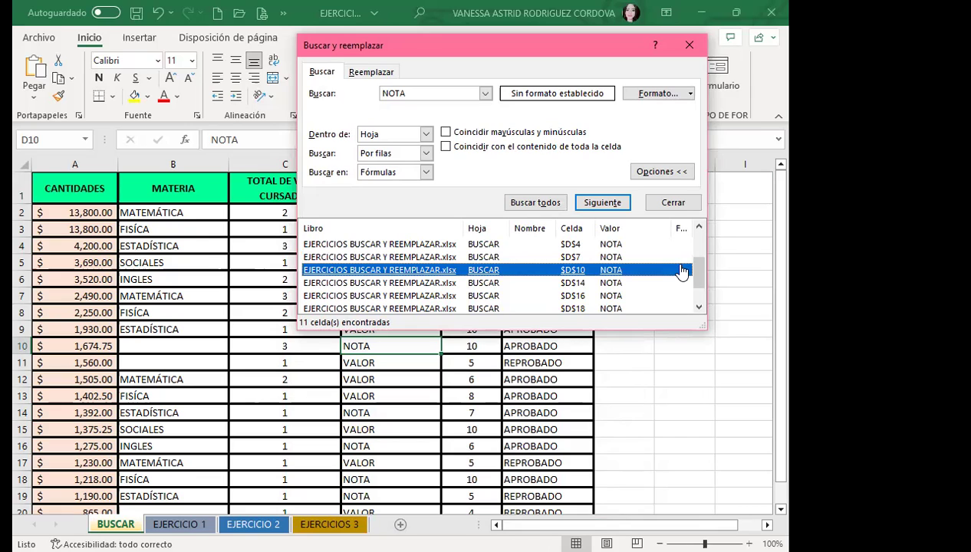
left_click(437, 452)
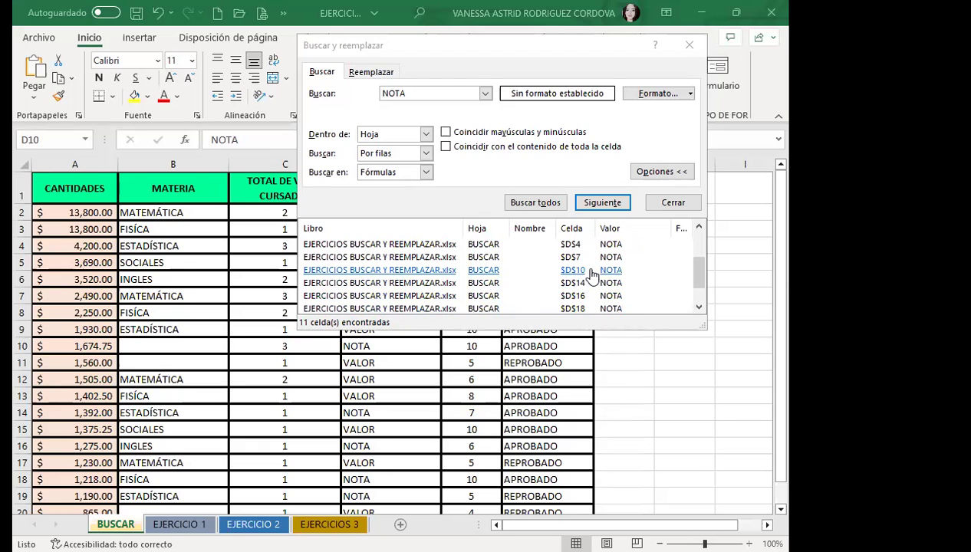
key("ctrl+a")
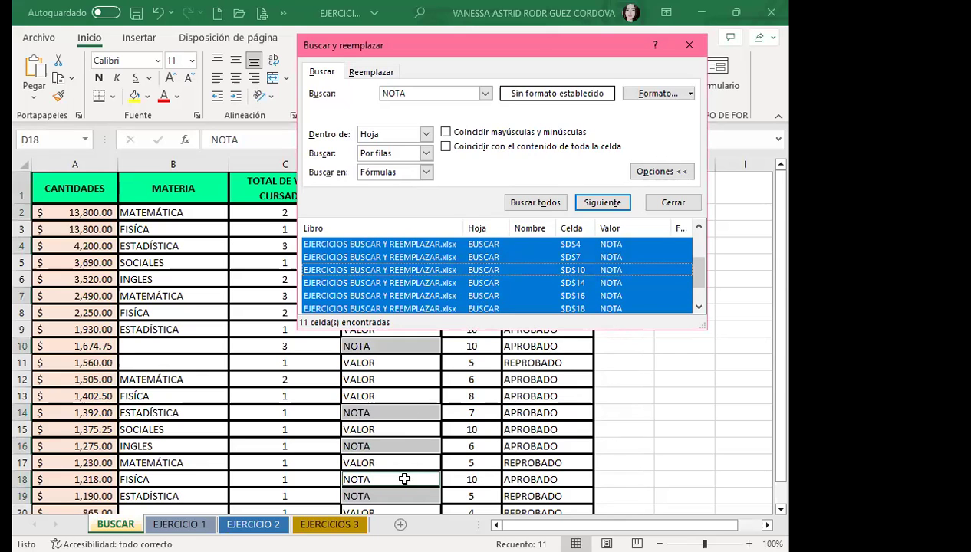
Deselect the group of NOTA cells and jump to the D10 match.
left_click(404, 479)
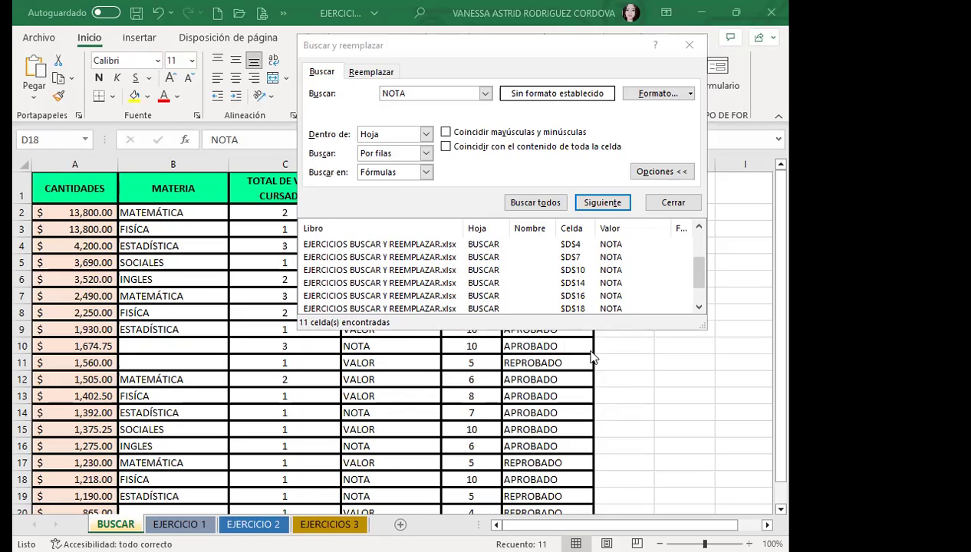
left_click(527, 273)
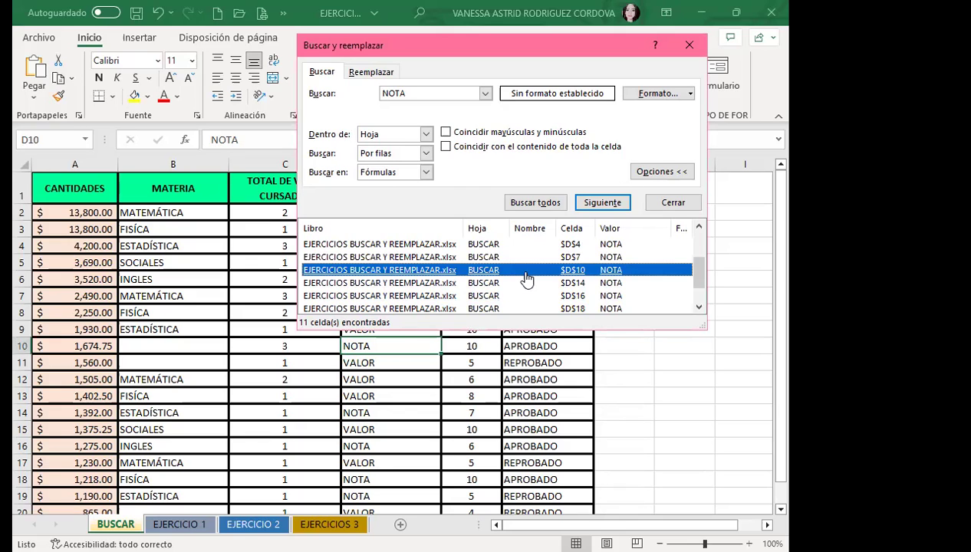
Select all 11 found NOTA cells, including D10, from the results list.
left_click(438, 480)
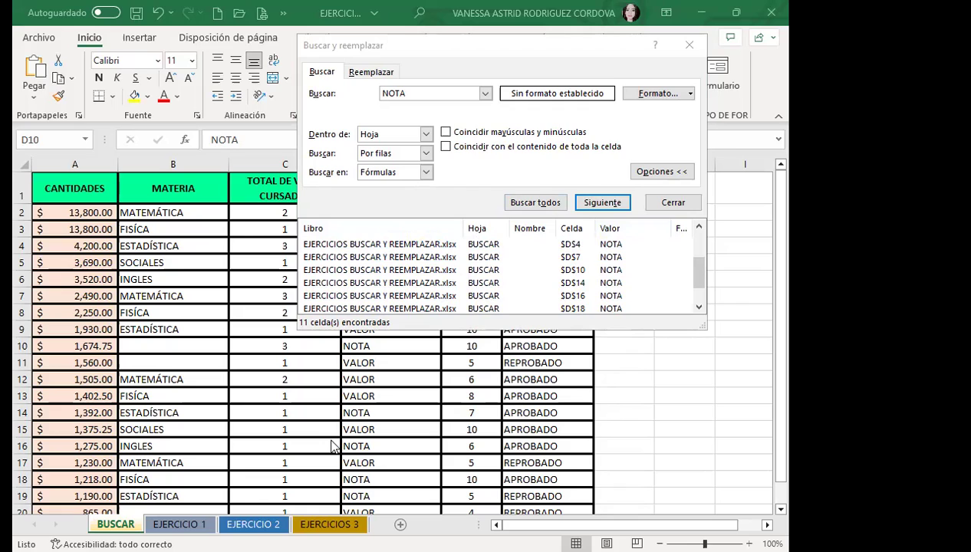
left_click(652, 268)
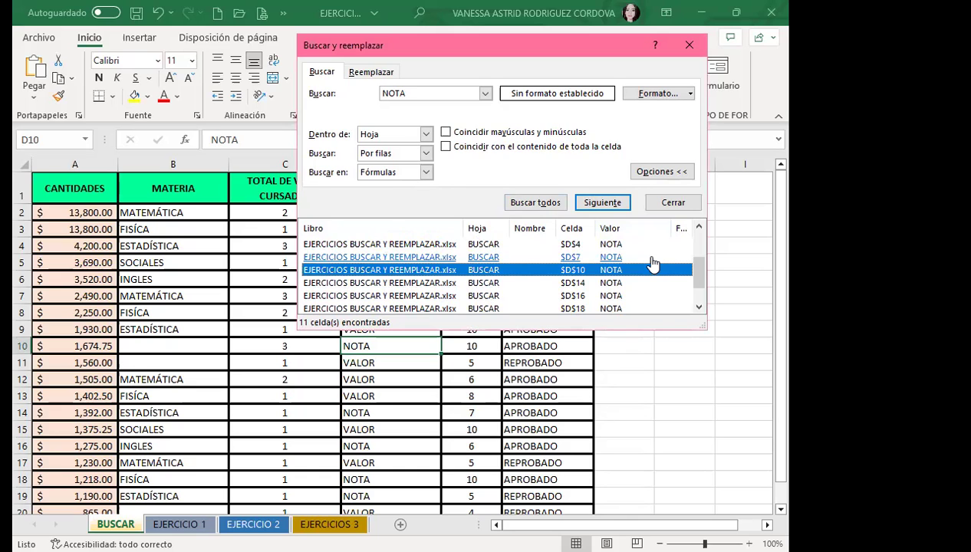
key("ctrl+a")
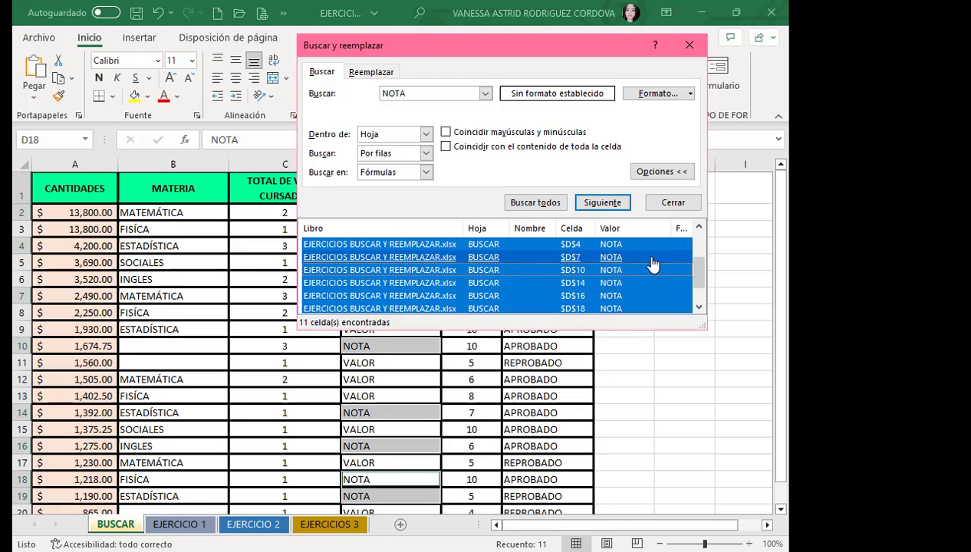
Try a yellow fill on the selected NOTA cells, undo it, and reopen the NOTA search.
left_click(690, 45)
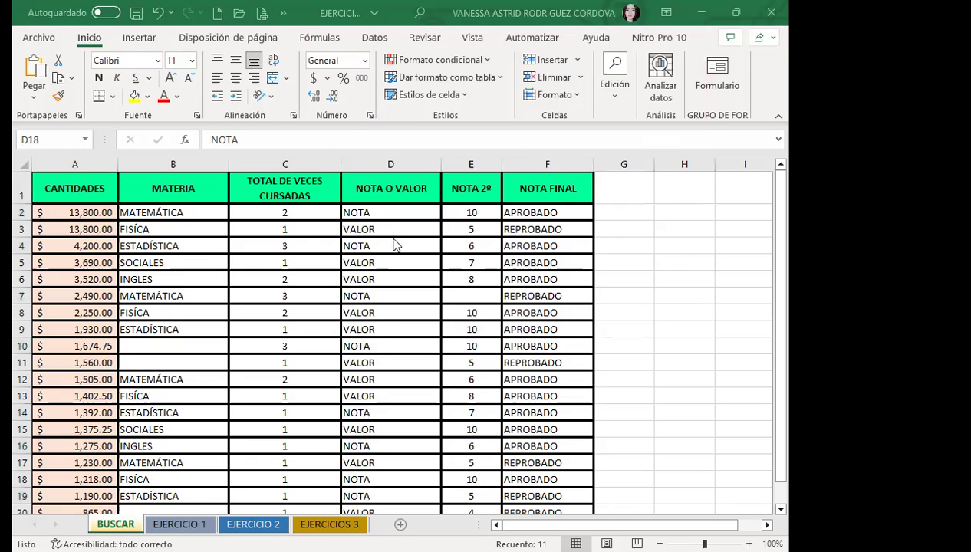
scroll(411, 280, "down", 2)
scroll(394, 387, "down", 1)
scroll(393, 430, "up", 2)
scroll(393, 417, "up", 1)
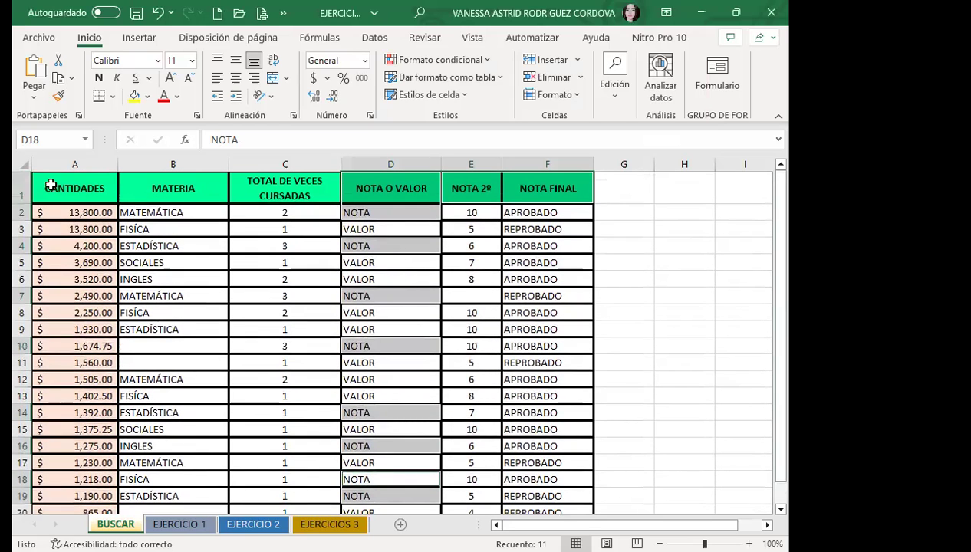
left_click(134, 96)
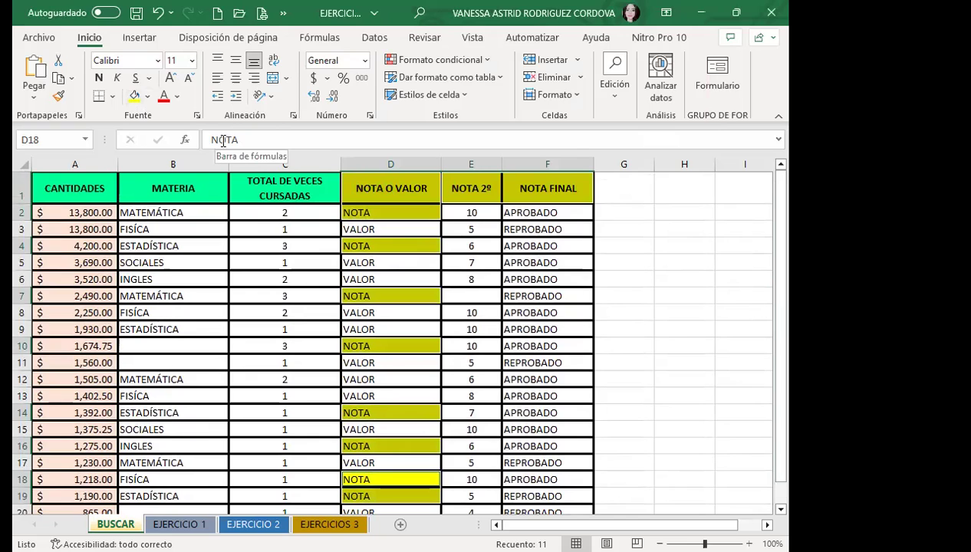
key("ctrl+z")
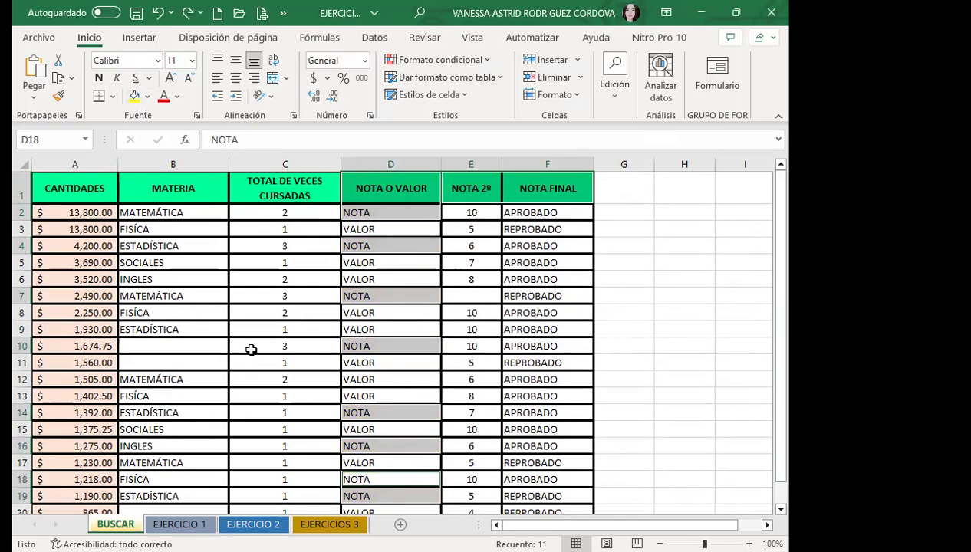
key("ctrl+b")
Find cells whose entire content is NOTA and select all eight results.
left_click(445, 220)
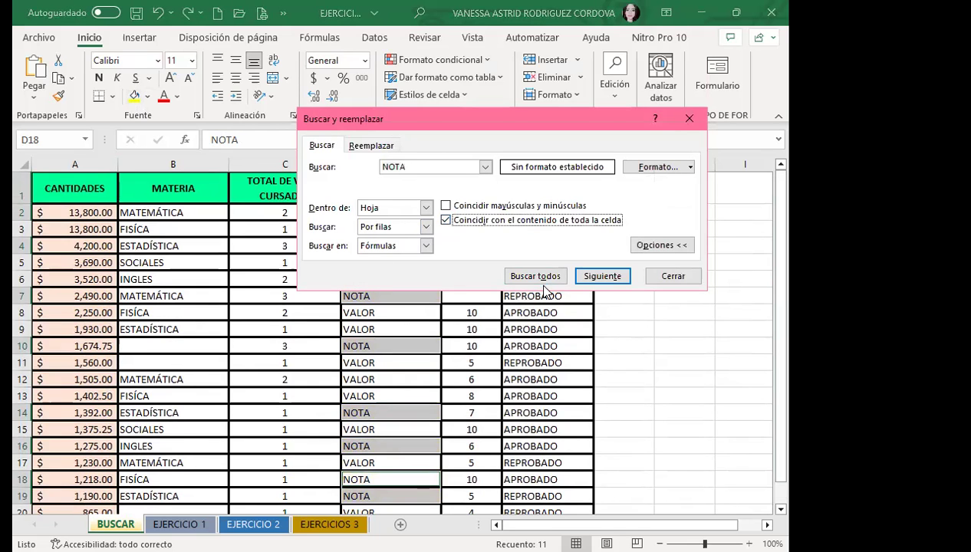
left_click(529, 276)
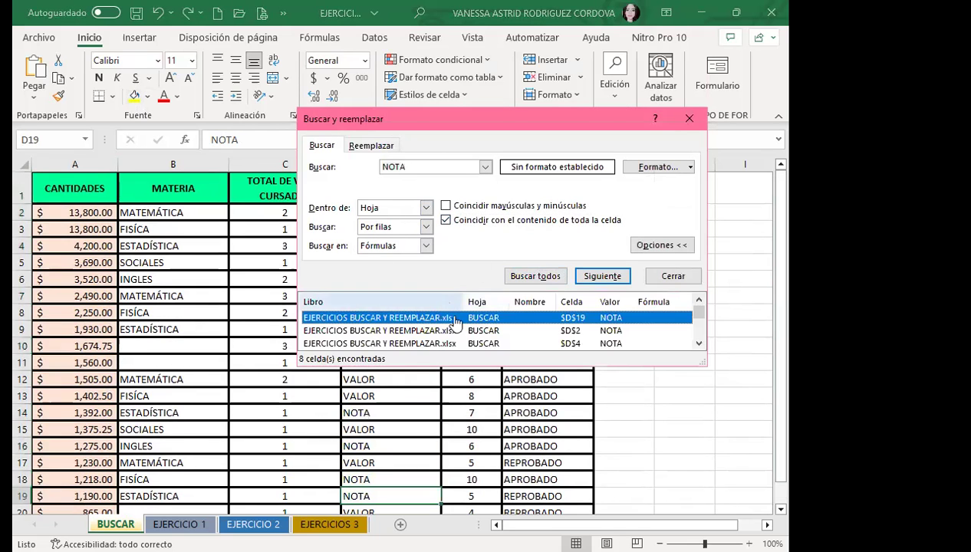
left_click(503, 343)
key("ctrl+a")
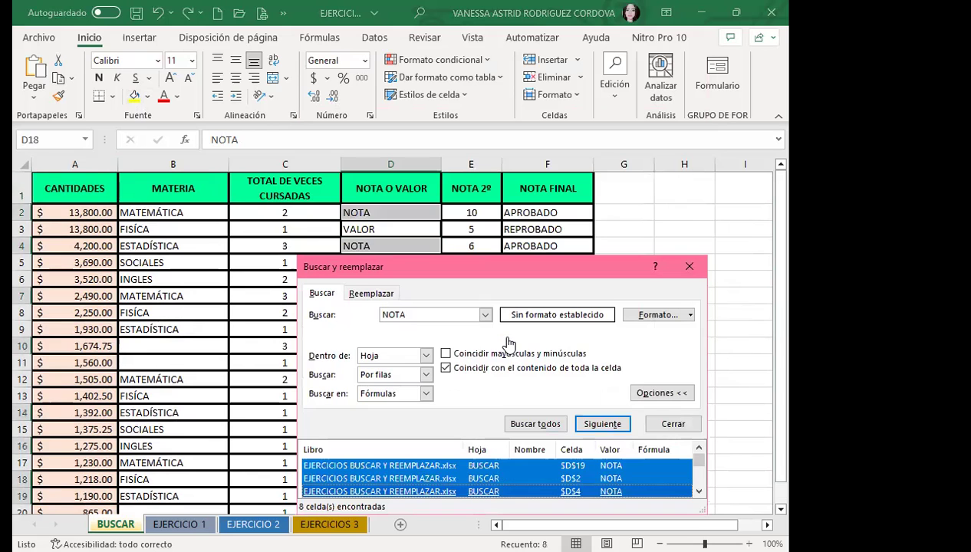
left_click(689, 266)
Fill the eight selected NOTA cells yellow.
scroll(390, 330, "down", 2)
scroll(409, 342, "up", 2)
scroll(405, 327, "up", 1)
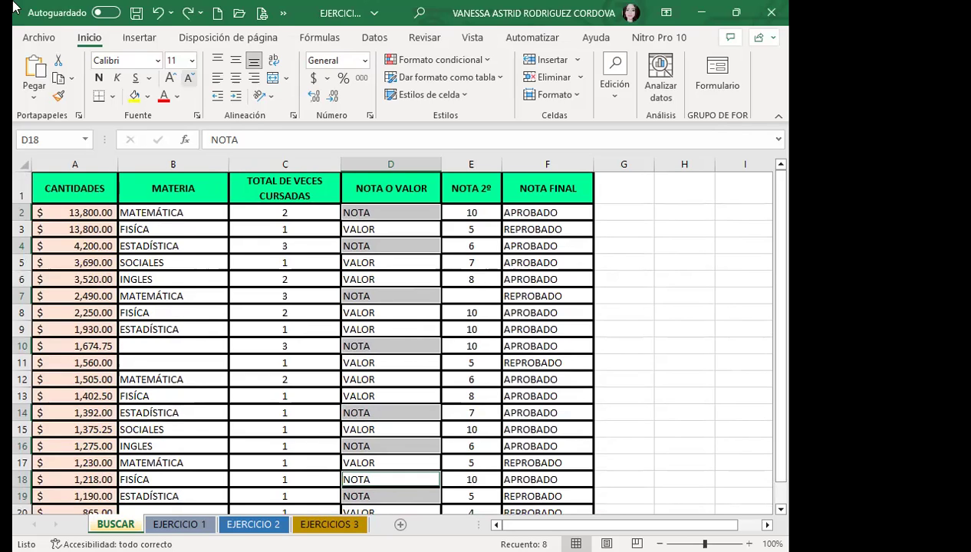
left_click(134, 96)
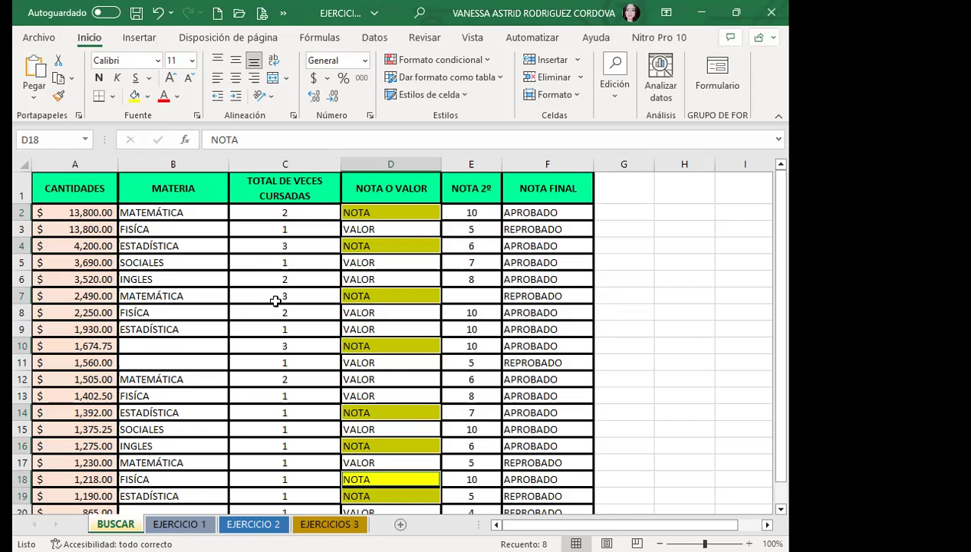
Change the eight NOTA cells' fill from yellow to grey, then select cell D8.
left_click(147, 96)
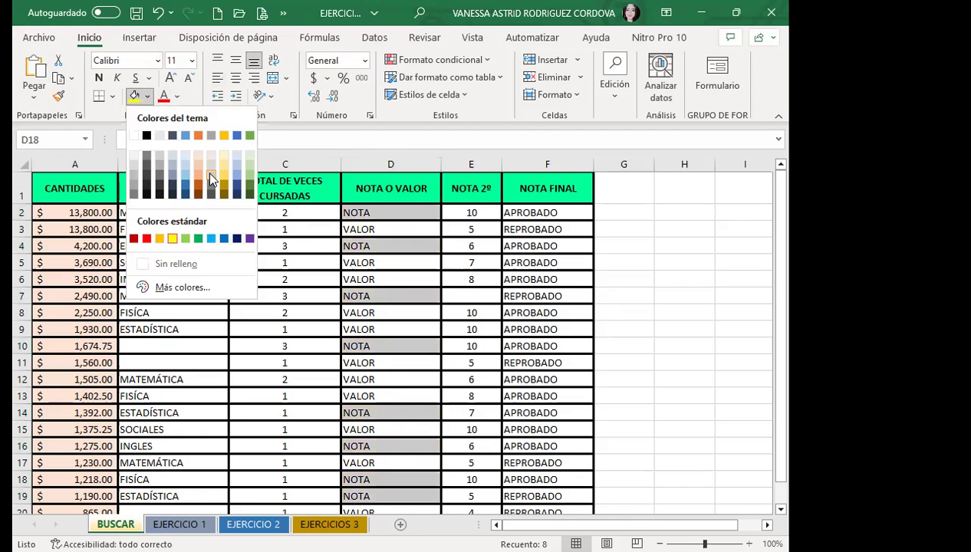
left_click(209, 175)
scroll(425, 406, "down", 2)
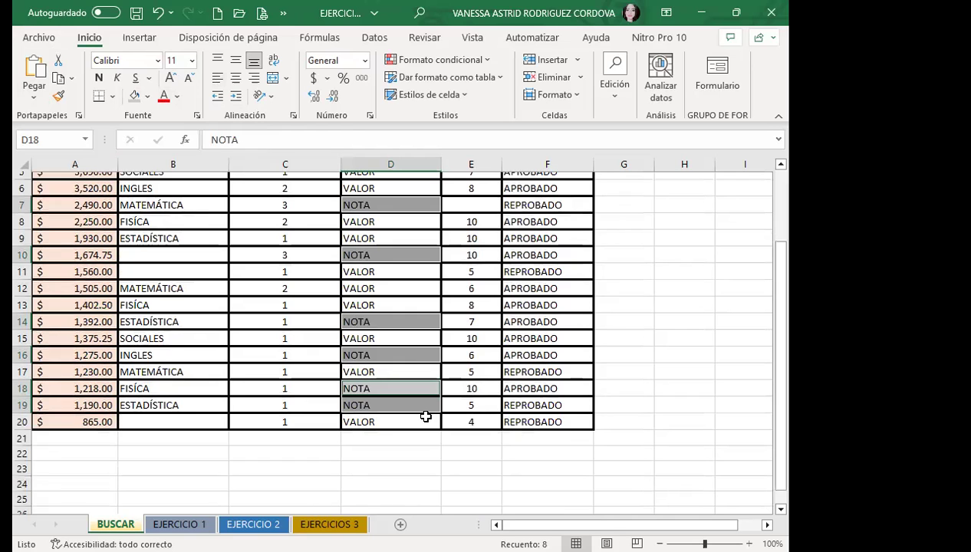
left_click(409, 351)
scroll(410, 349, "up", 2)
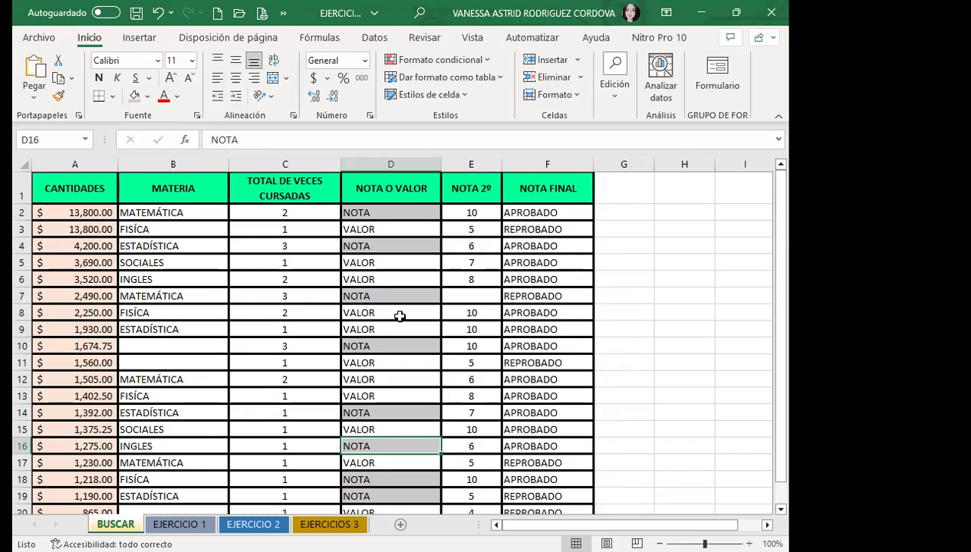
left_click(359, 312)
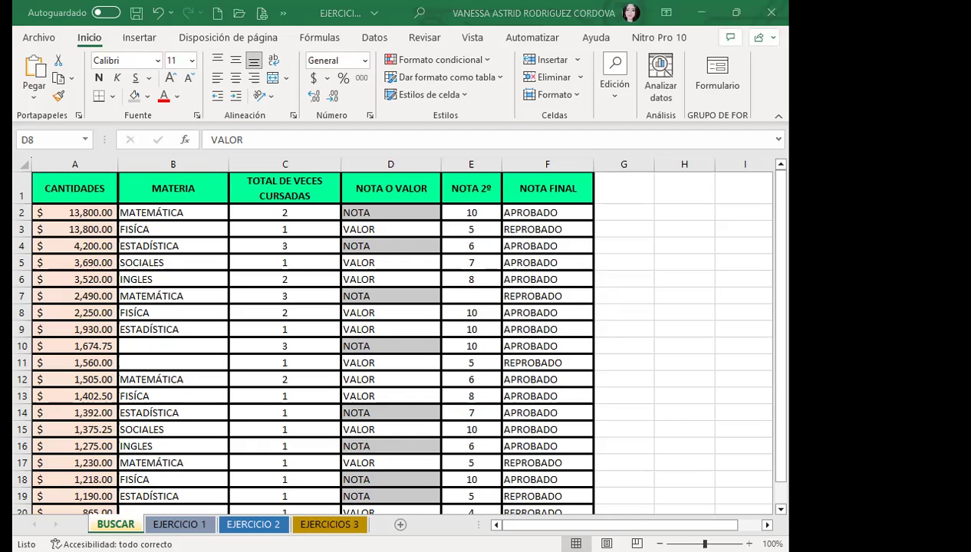
left_click(423, 316)
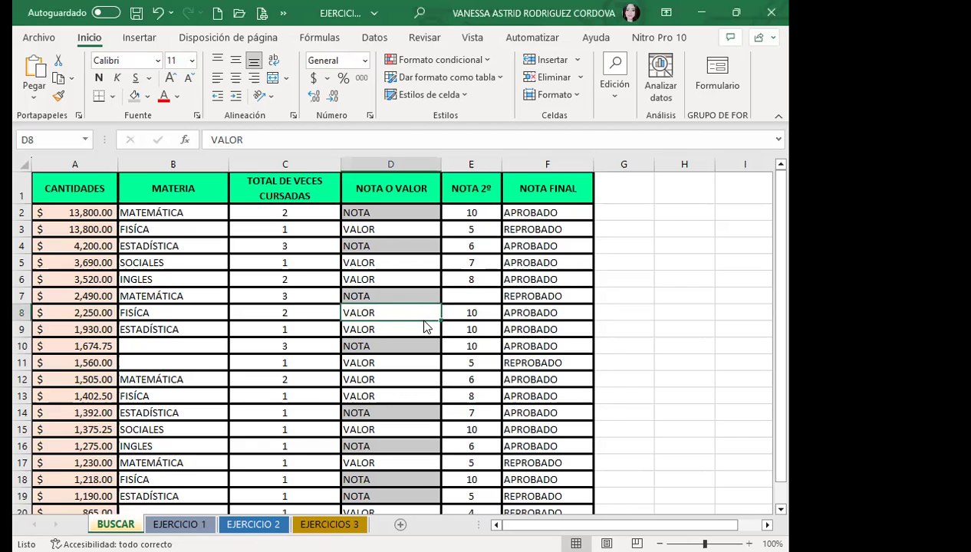
Reopen Find and Replace with empty search text and whole-cell matching.
key("ctrl+b")
key("BackSpace")
left_click(385, 349)
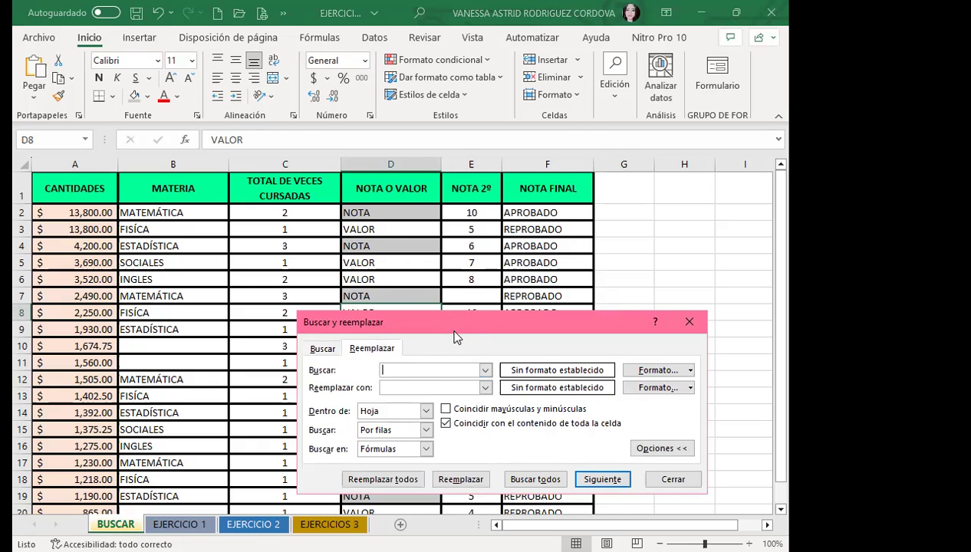
left_click(322, 348)
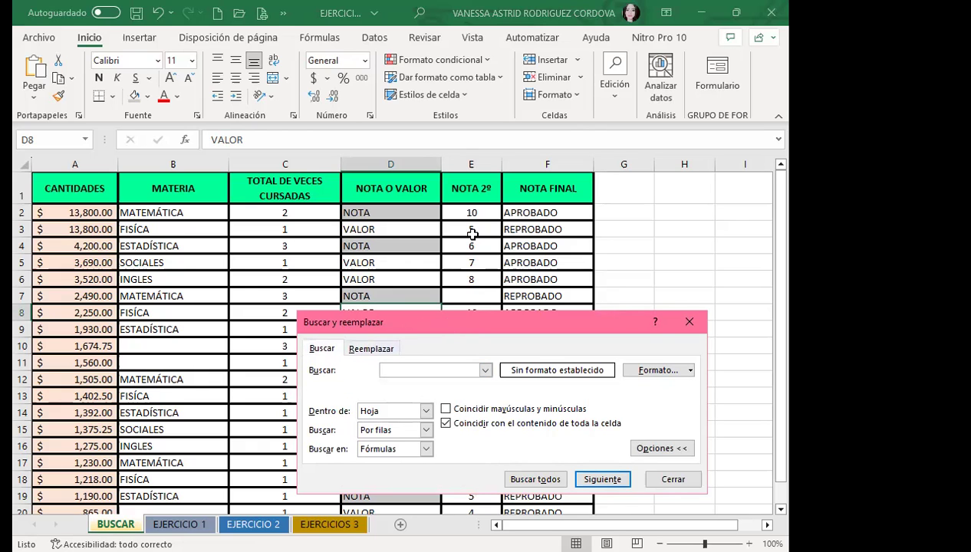
left_click_drag(449, 323, 474, 256)
left_click(471, 355)
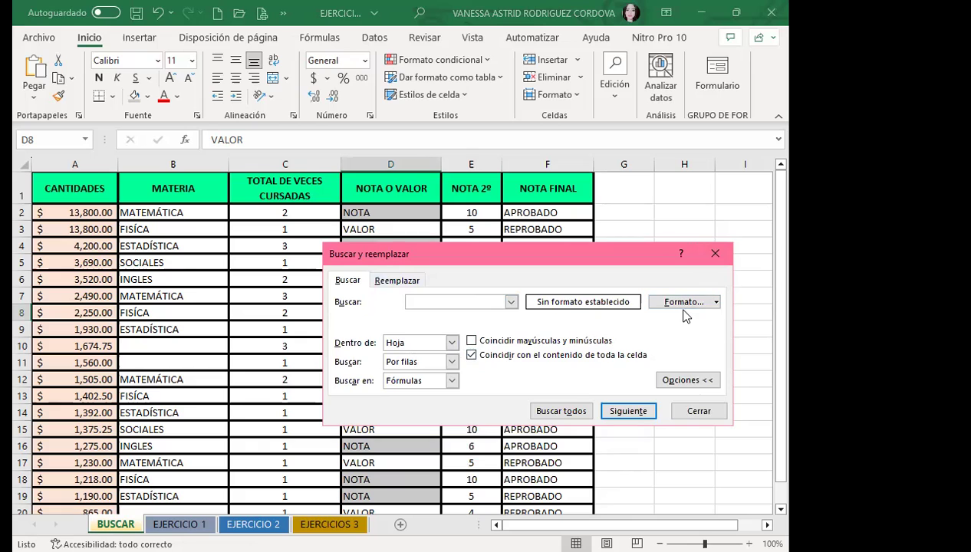
Set the search format from cell A1's green header and show the replace fields.
left_click(716, 302)
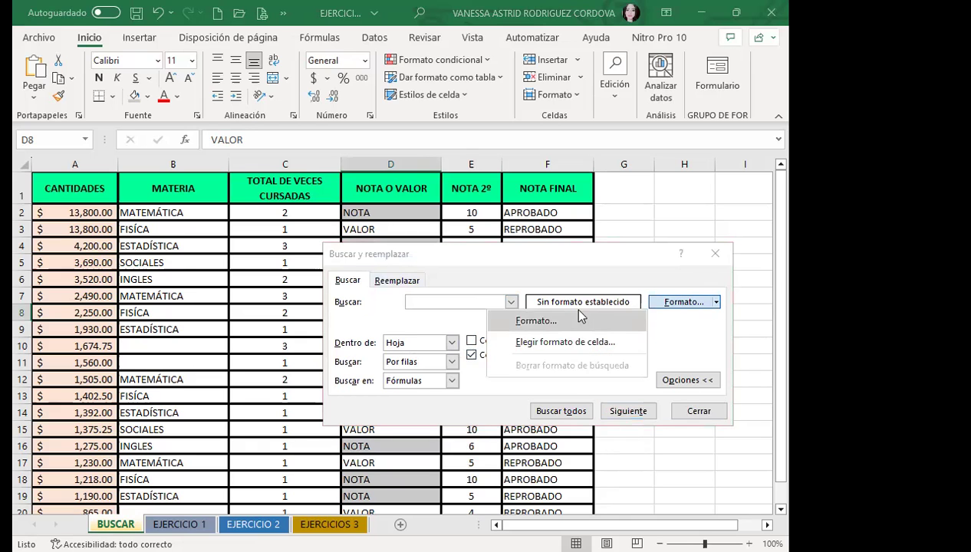
left_click(538, 342)
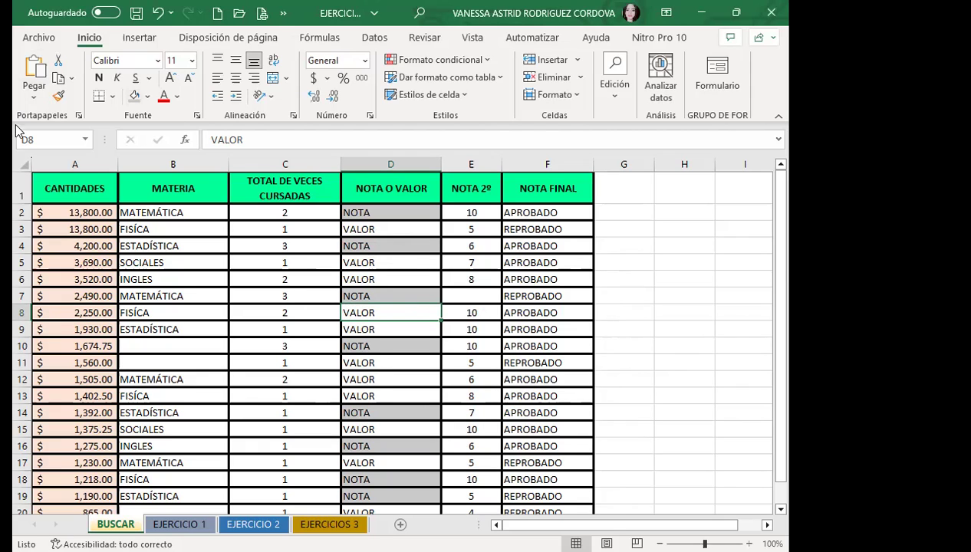
left_click(75, 182)
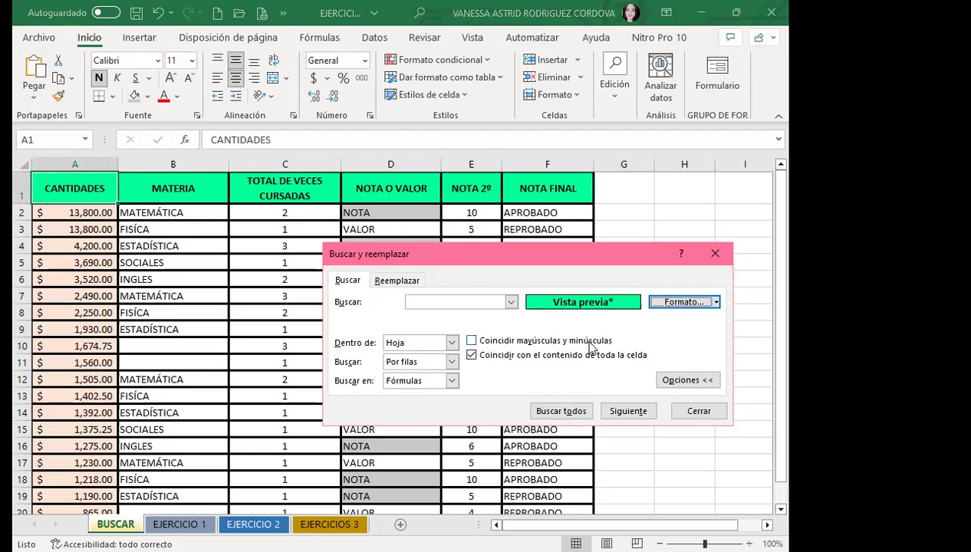
left_click(396, 282)
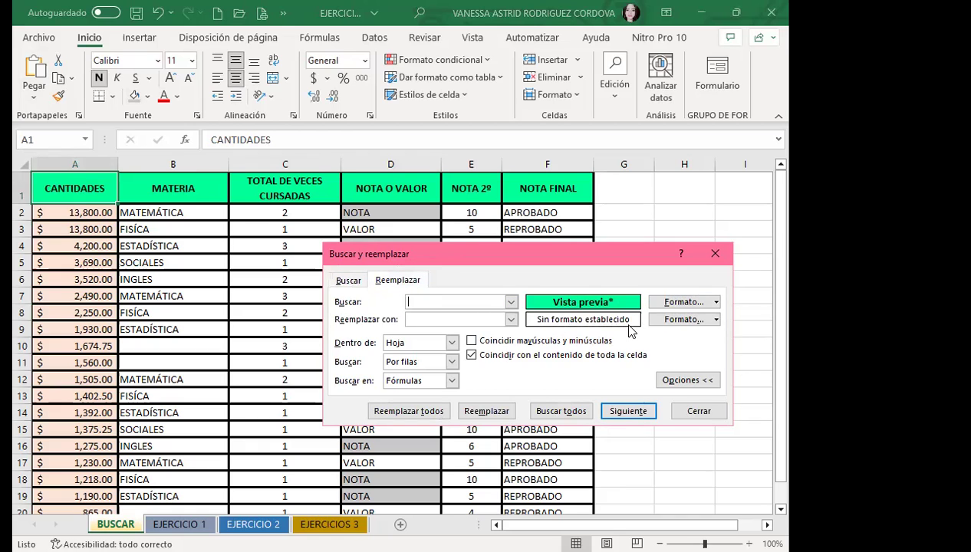
Set the replacement format to a light green-to-blue horizontal gradient fill.
left_click(718, 319)
left_click(506, 334)
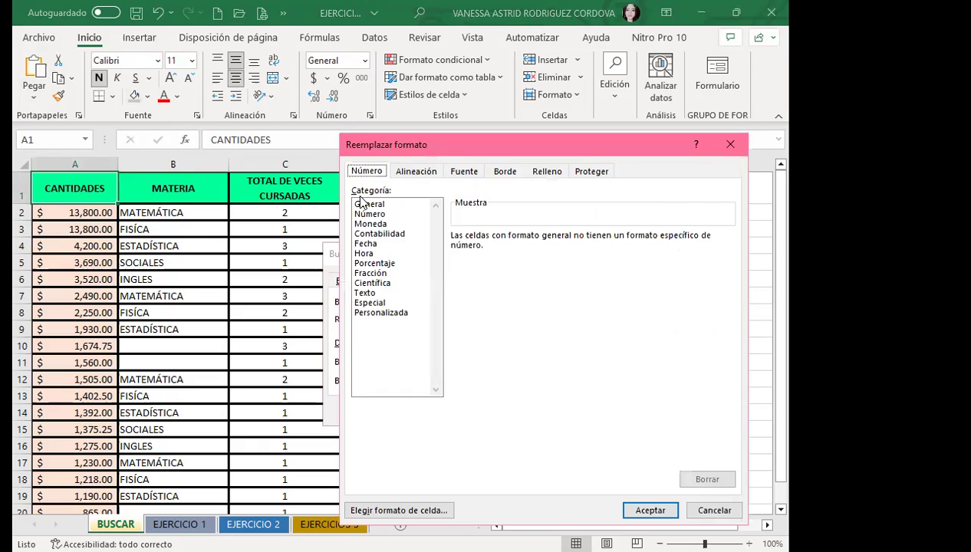
left_click(505, 173)
left_click(546, 171)
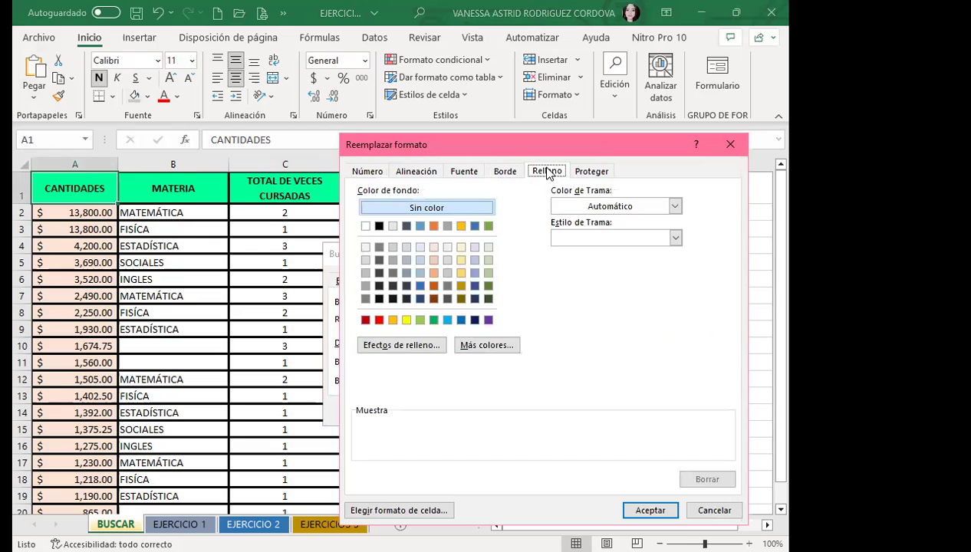
left_click(400, 345)
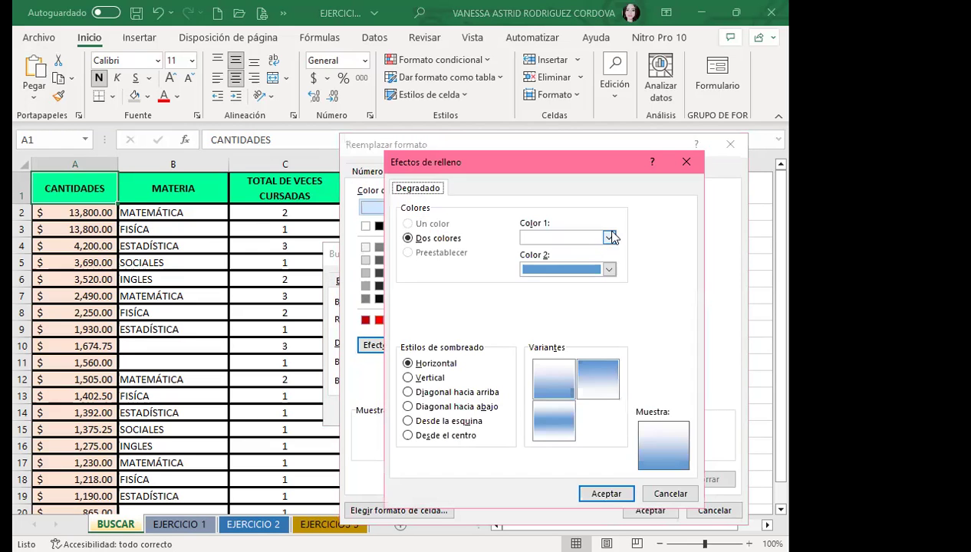
left_click(609, 236)
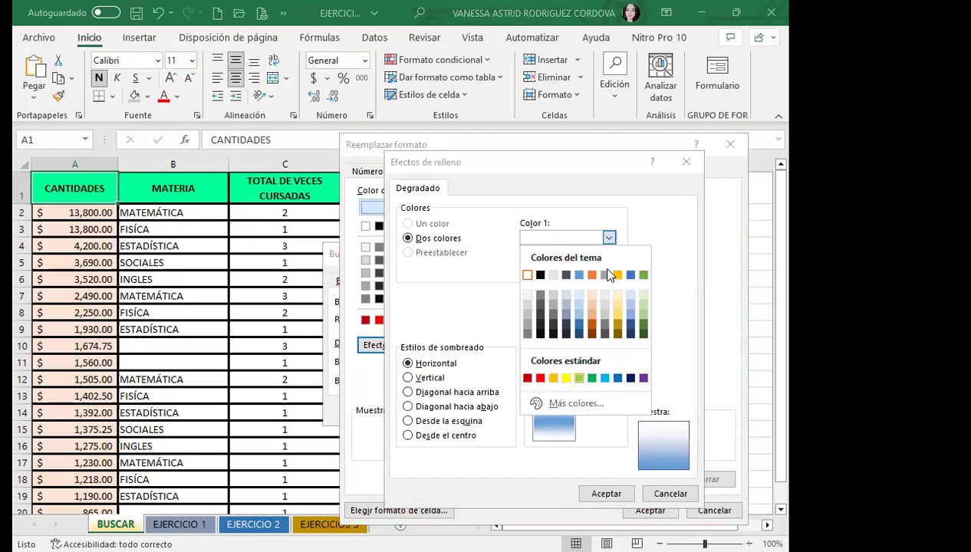
left_click(578, 378)
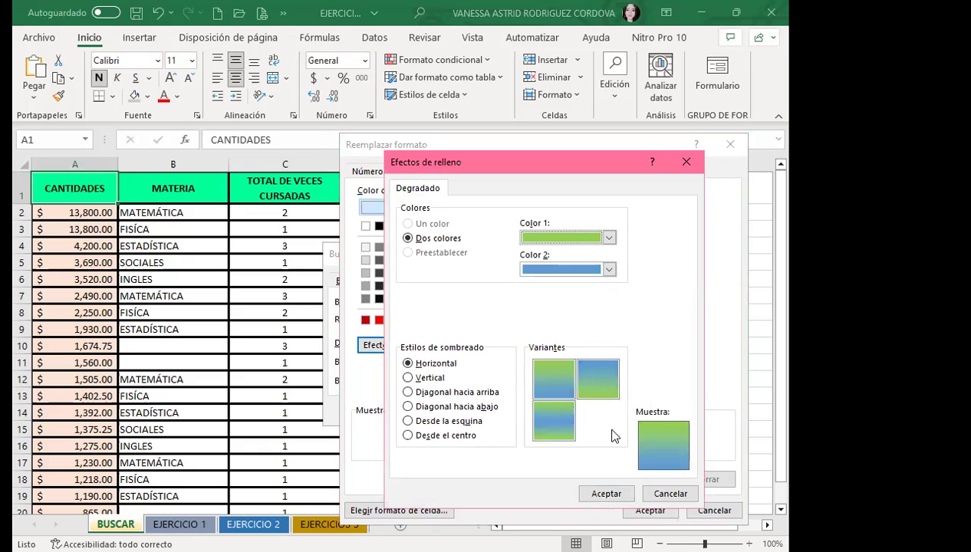
left_click(549, 379)
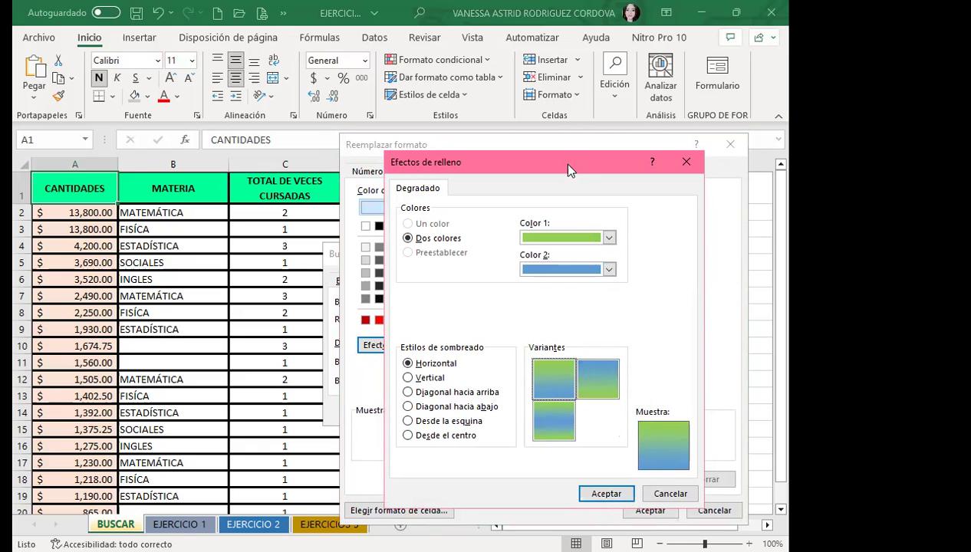
left_click(606, 493)
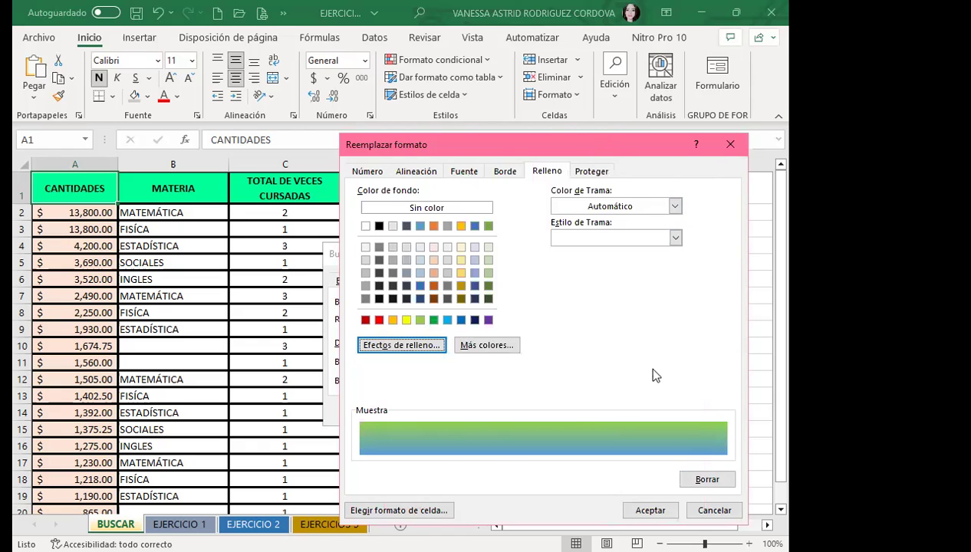
key("Return")
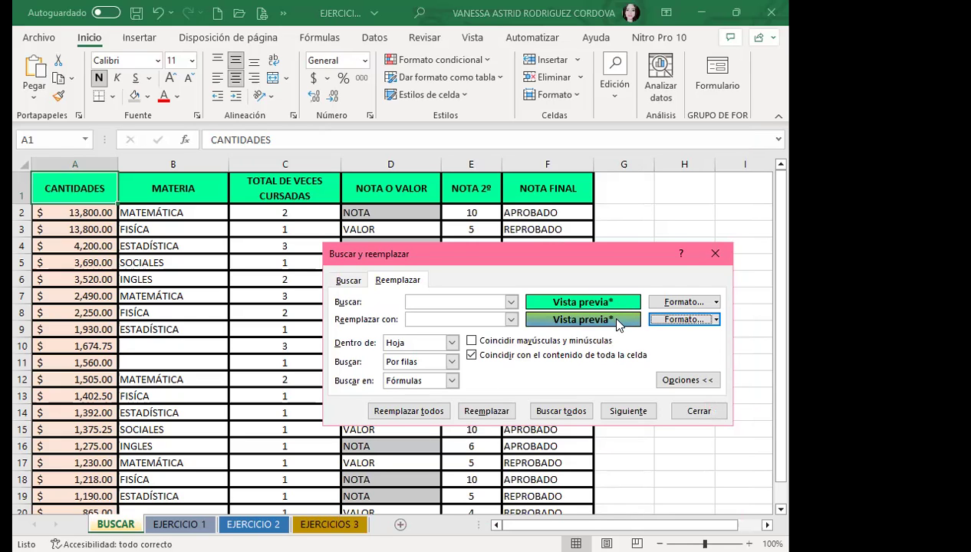
Replace all 5 matching header formats, acknowledge the message, and close the dialog.
left_click(389, 410)
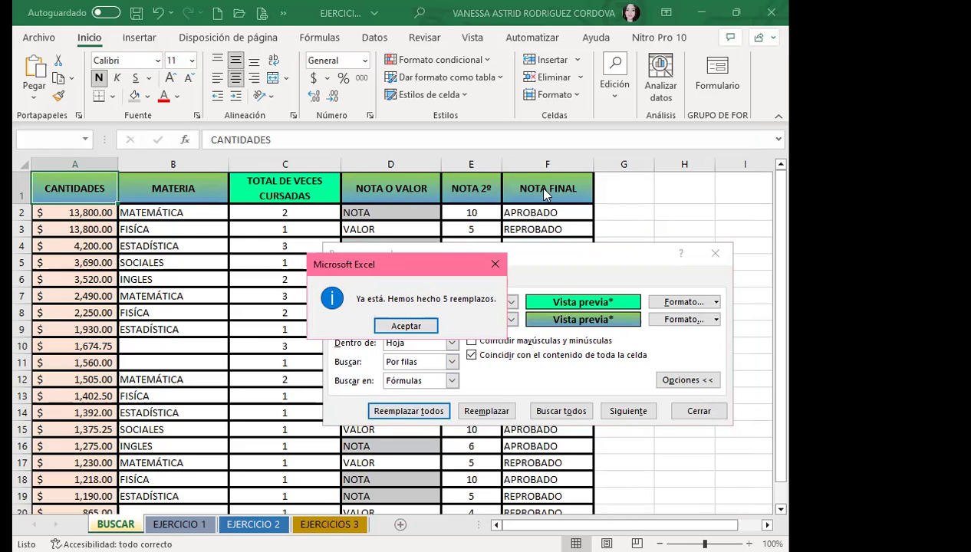
left_click(406, 327)
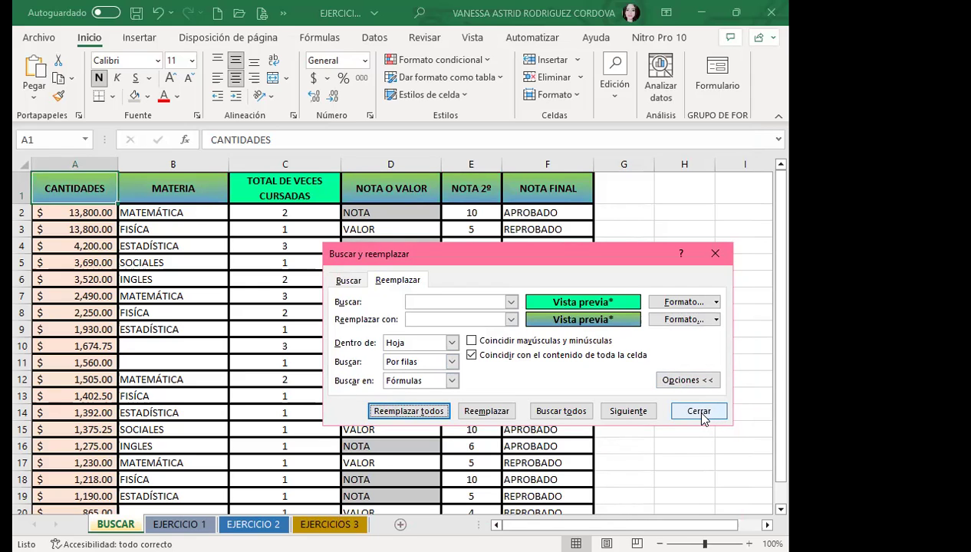
left_click(698, 411)
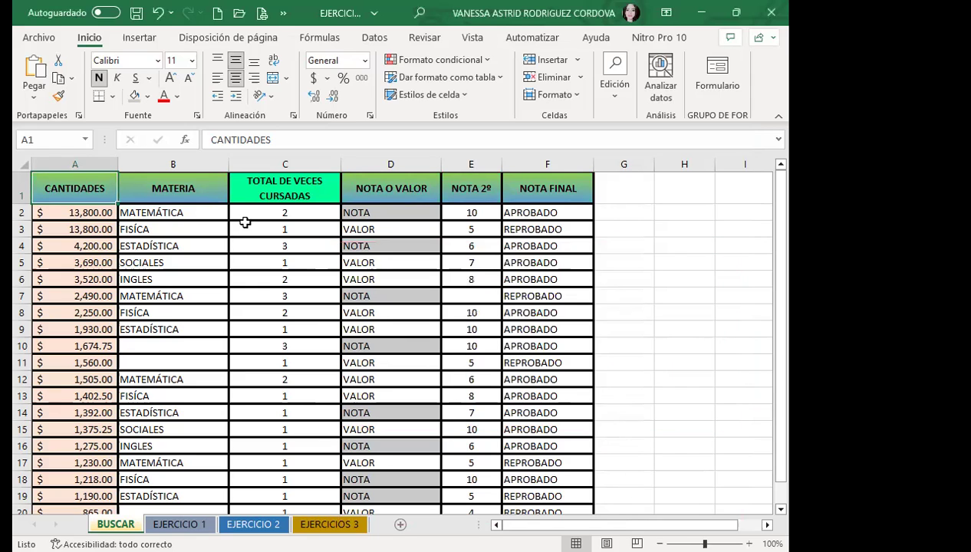
left_click(243, 224)
left_click(276, 193)
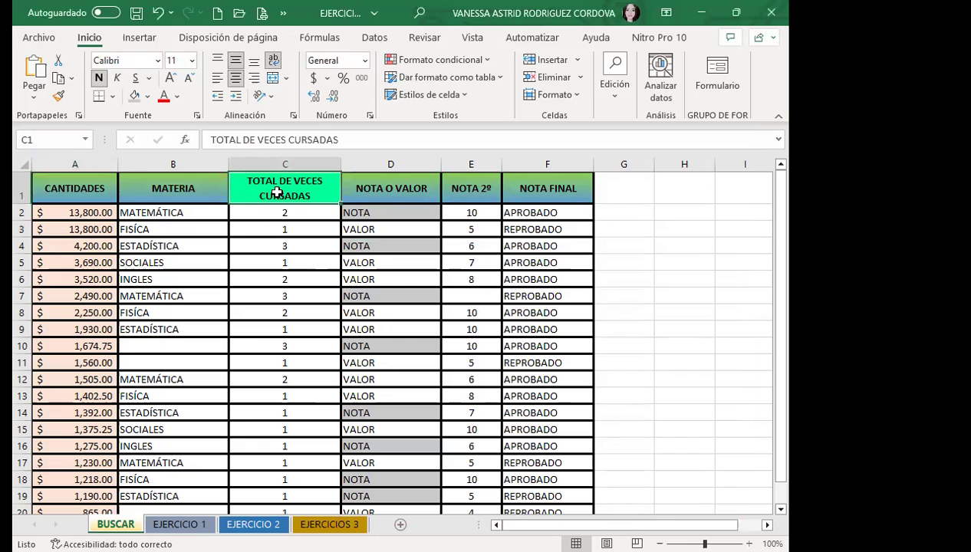
left_click(189, 193)
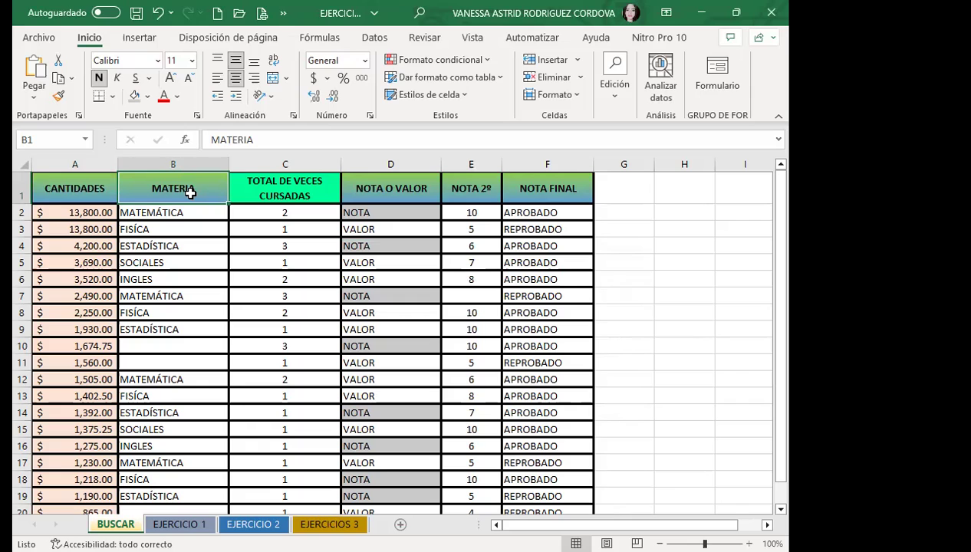
left_click(75, 196)
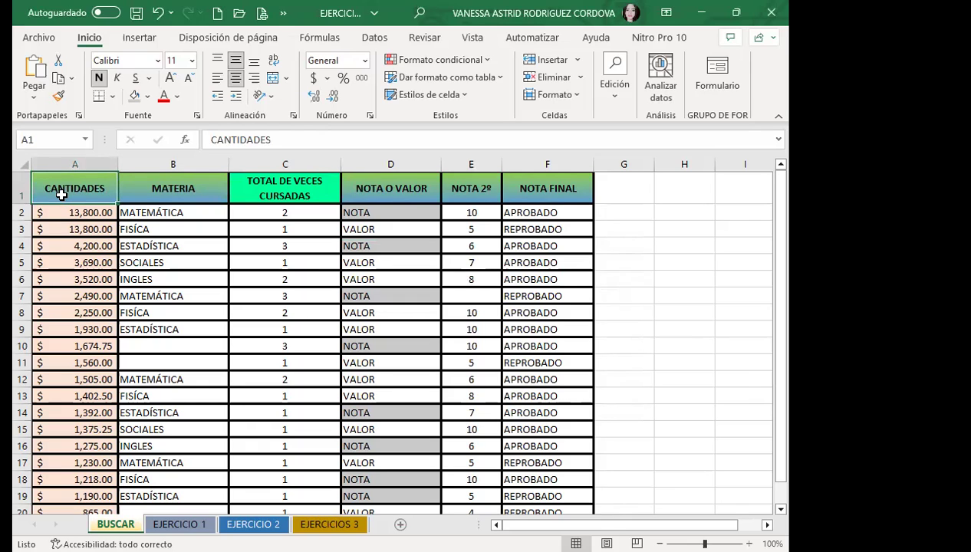
left_click_drag(62, 195, 530, 200)
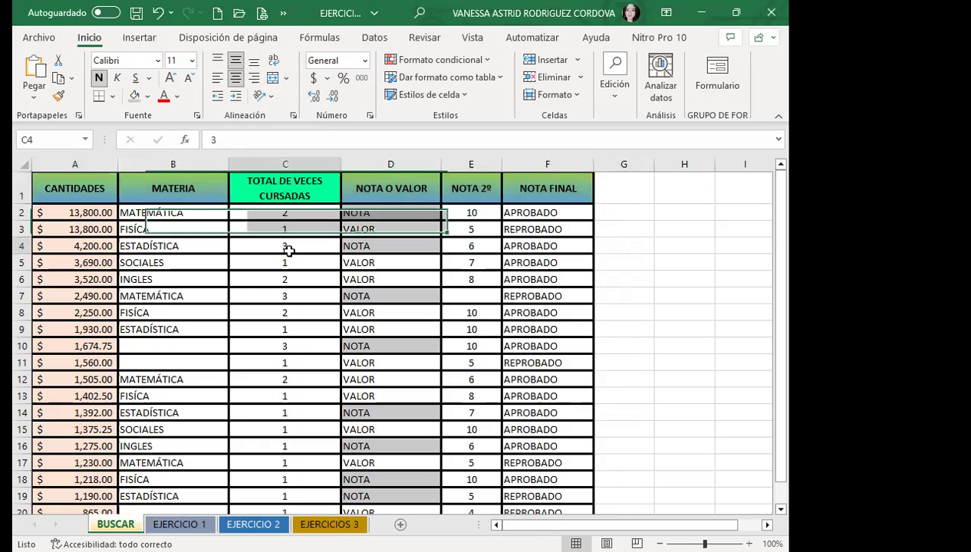
left_click(285, 191)
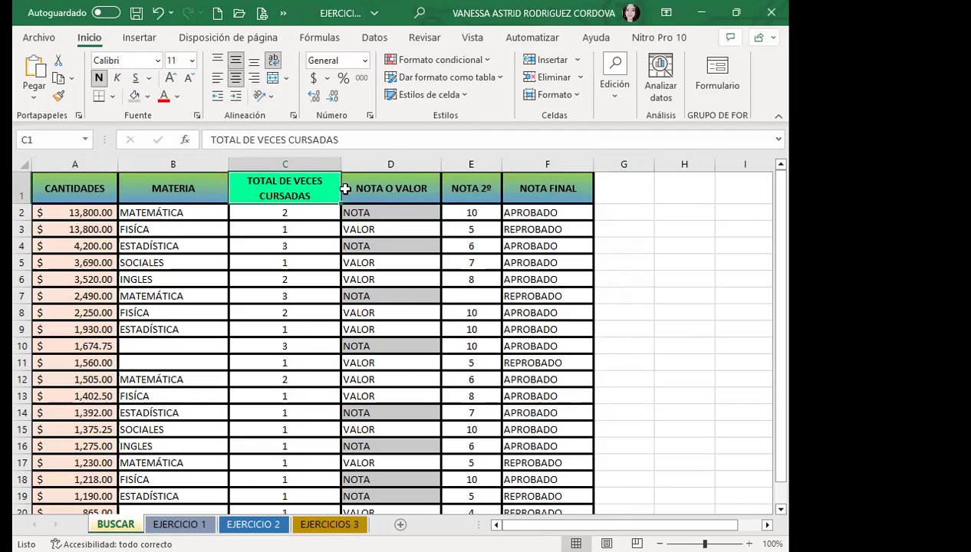
left_click(284, 242)
left_click(303, 198)
left_click(253, 244)
left_click(153, 190)
left_click(292, 259)
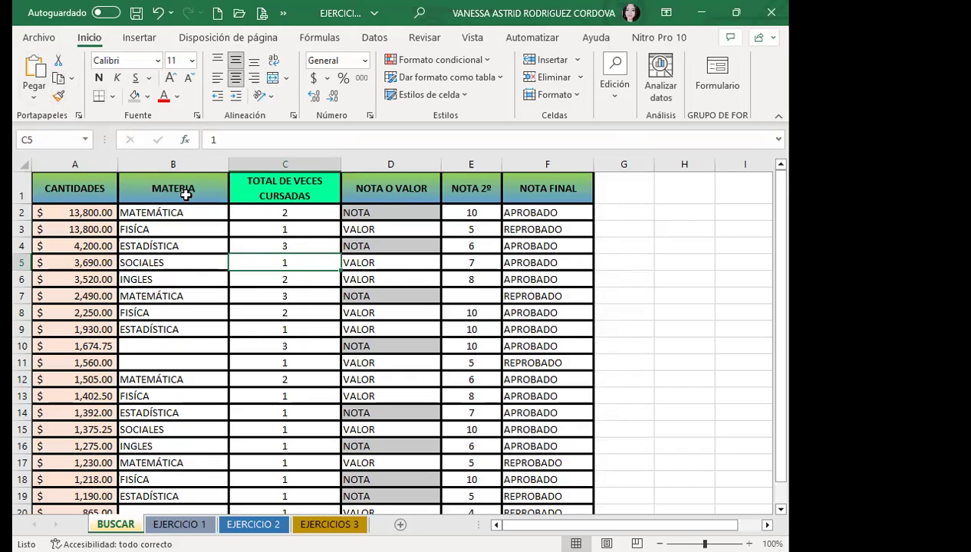
Inspect each header cell's fill and select the header row A1:F1.
left_click(184, 192)
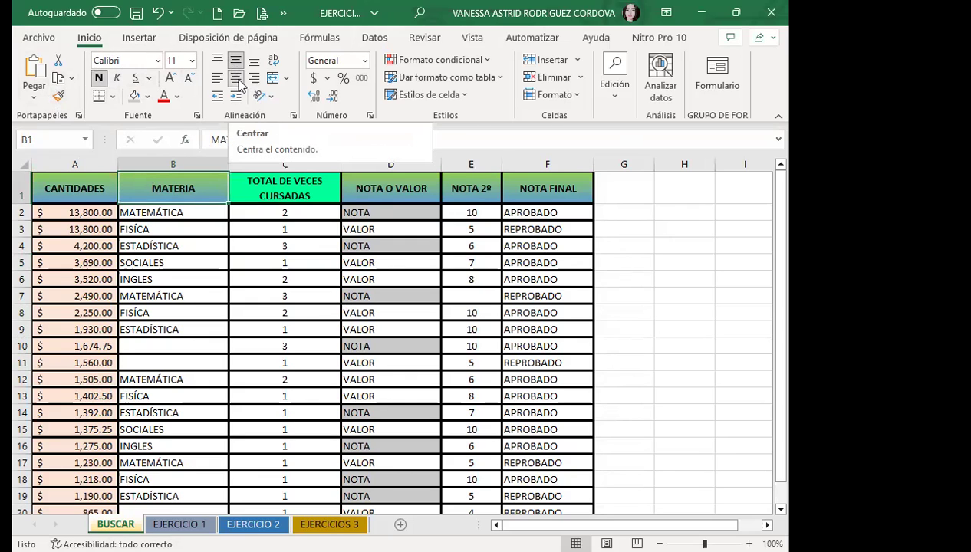
left_click(292, 195)
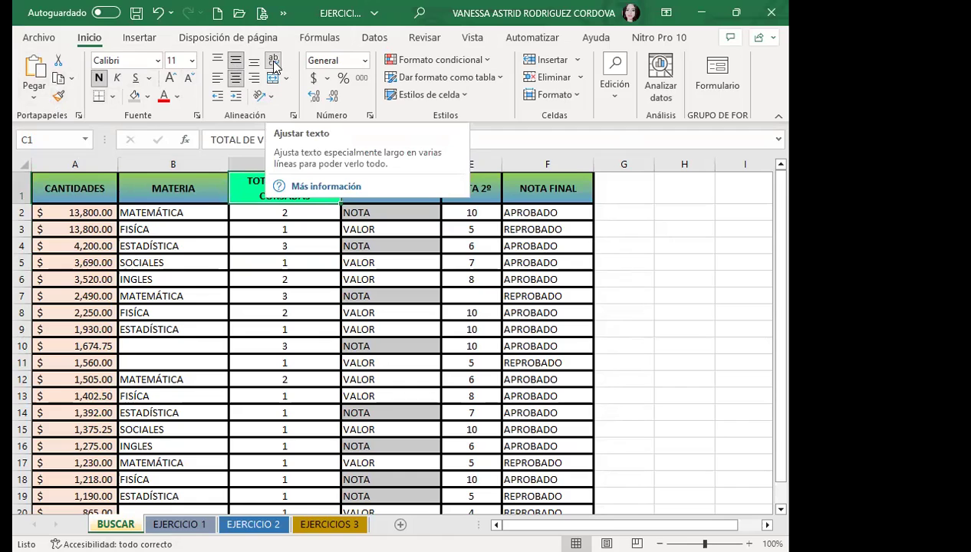
left_click(507, 184)
left_click(471, 188)
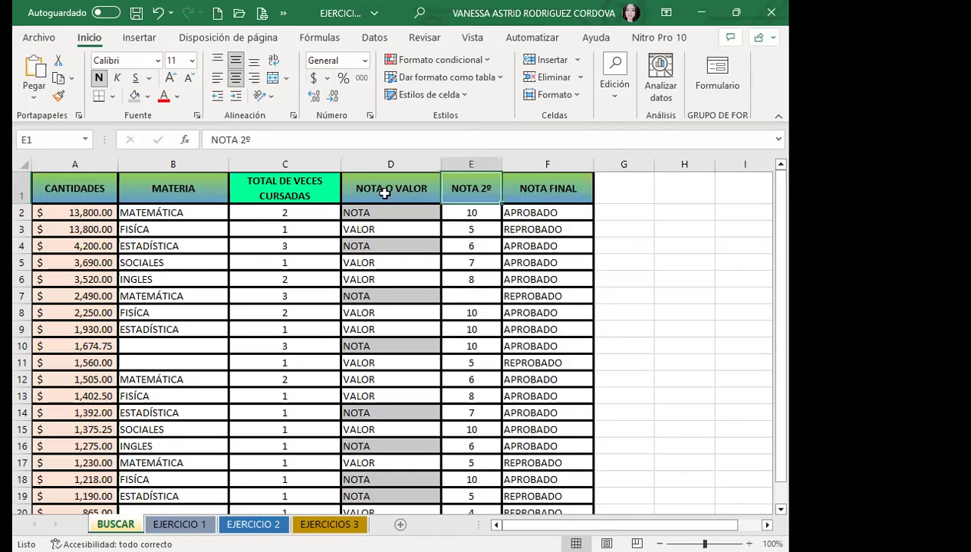
left_click(385, 194)
left_click(173, 185)
left_click(106, 191)
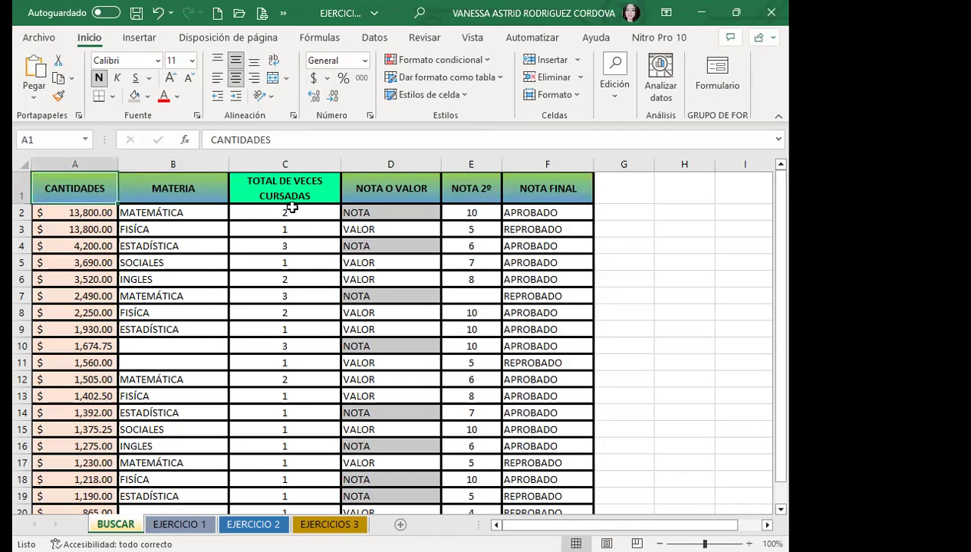
left_click(290, 184)
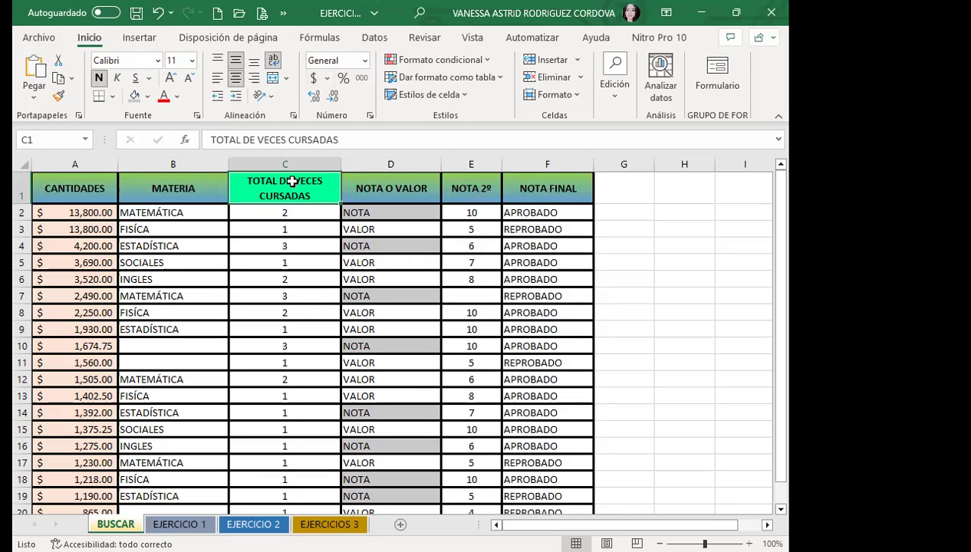
left_click_drag(43, 190, 568, 187)
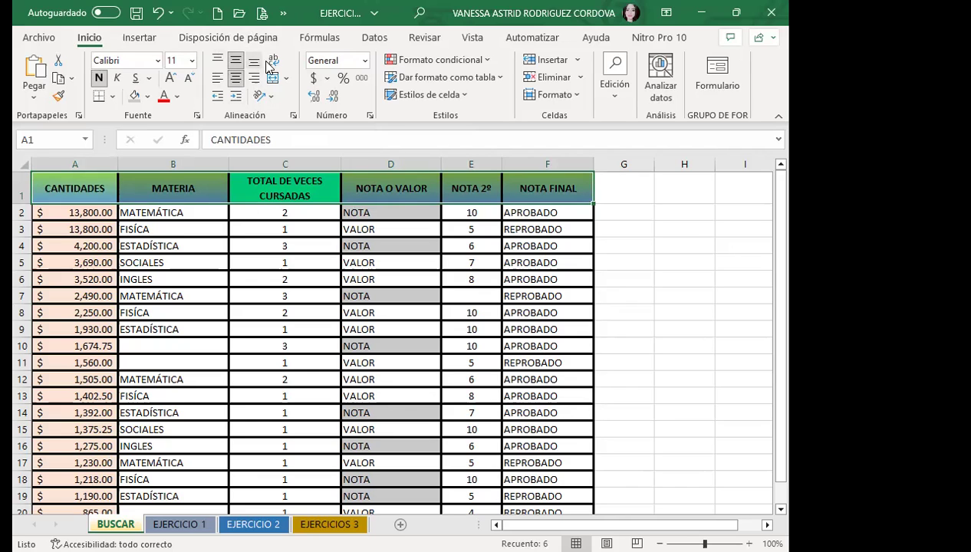
Recheck the TOTAL DE VECES CURSADAS header, select C2, and reopen Find and Replace.
left_click(269, 226)
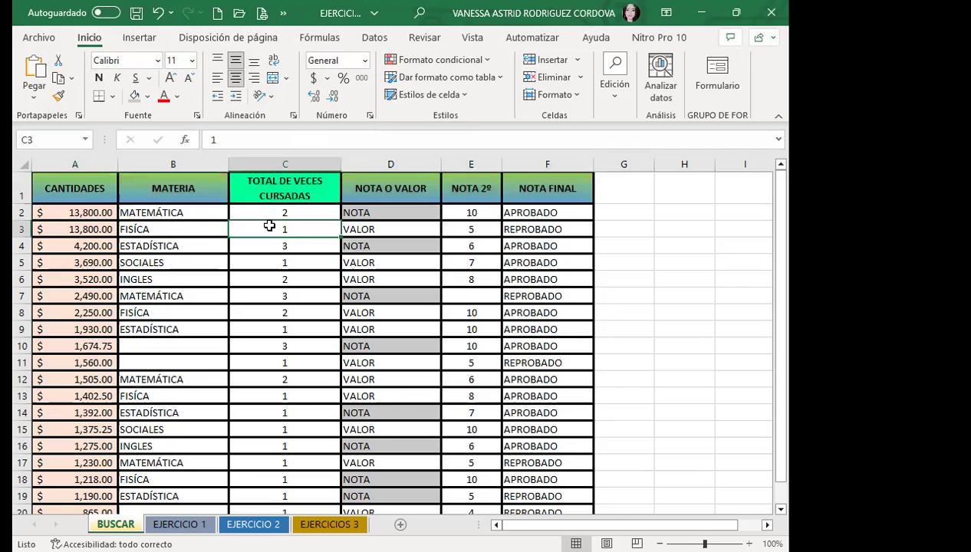
left_click(279, 196)
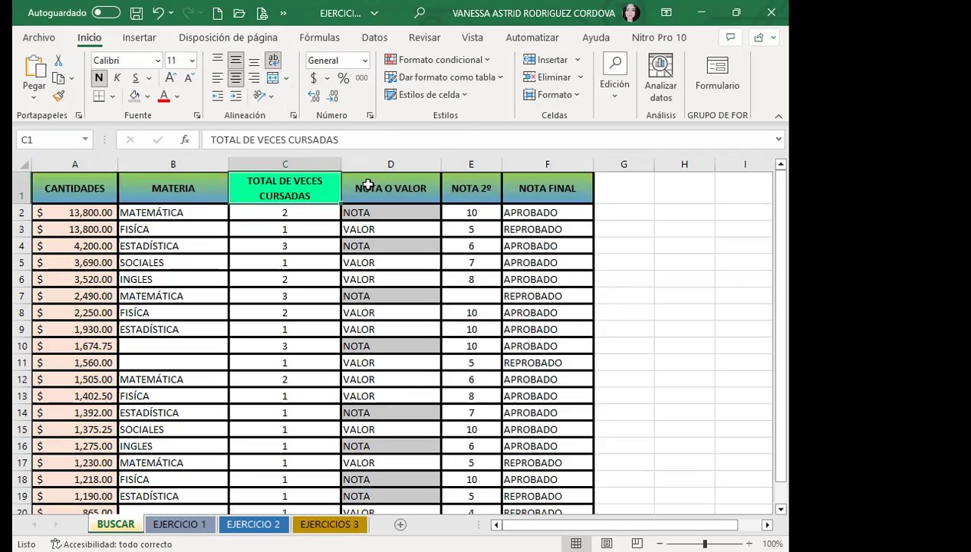
left_click(360, 182)
left_click(273, 192)
left_click(314, 215)
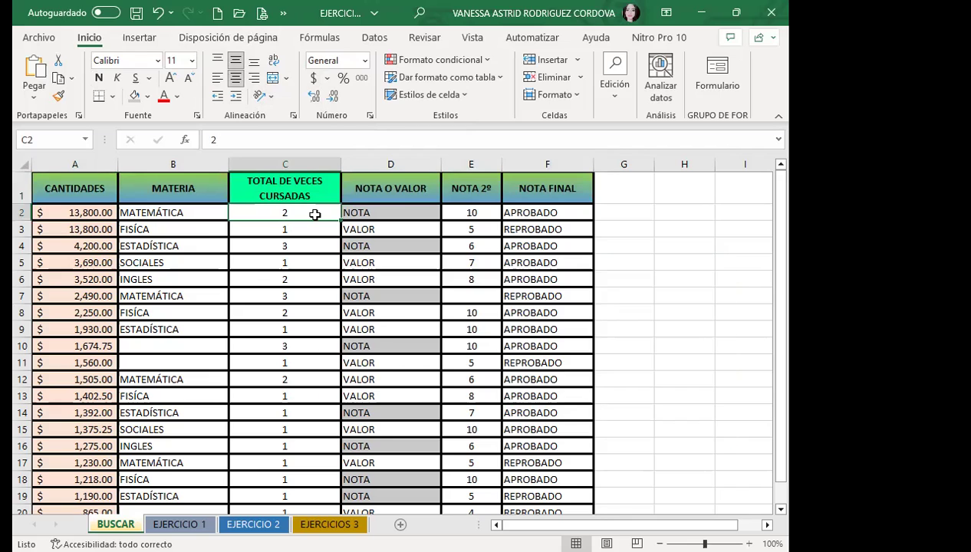
key("ctrl+b")
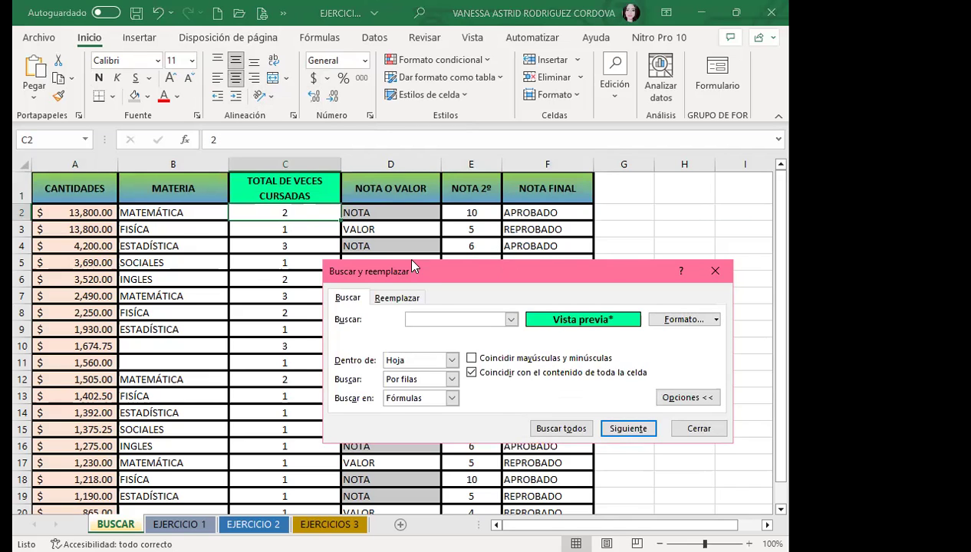
Clear both formats and take the search format from amount cell A2.
key("ctrl+l")
left_click(733, 281)
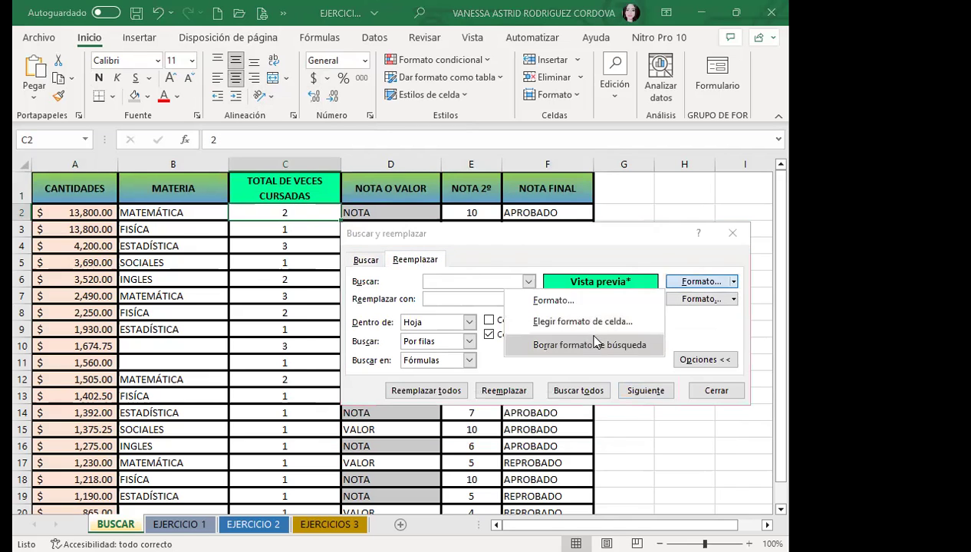
left_click(603, 344)
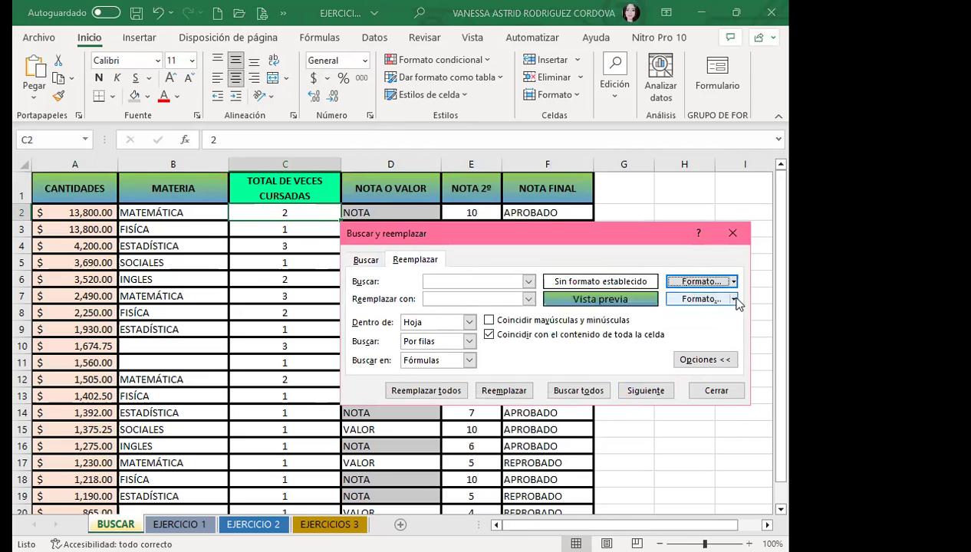
left_click(734, 299)
left_click(589, 364)
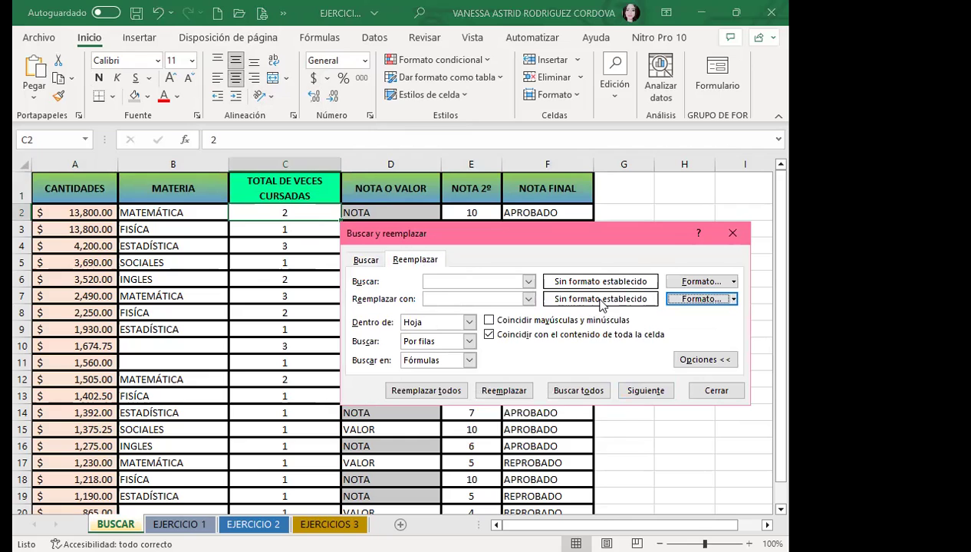
left_click(734, 282)
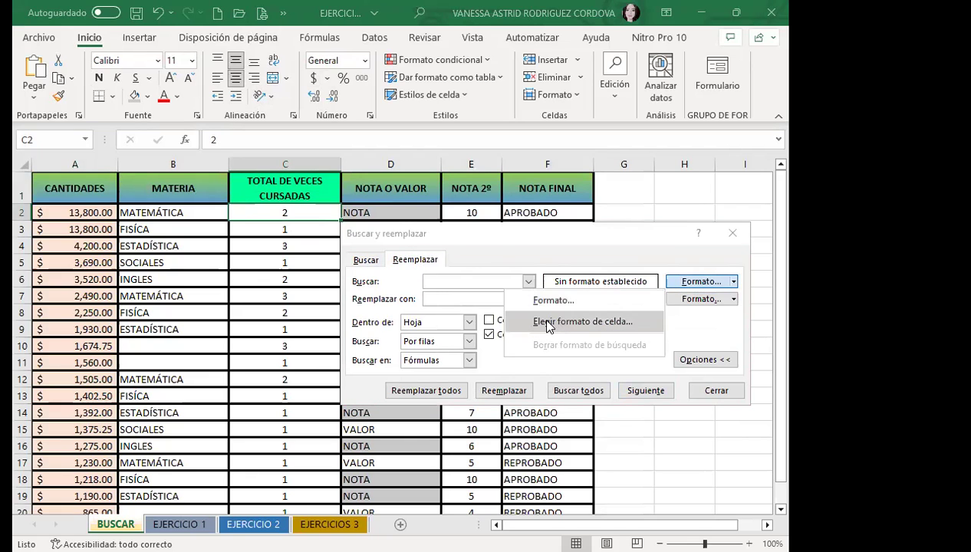
left_click(547, 322)
left_click(86, 215)
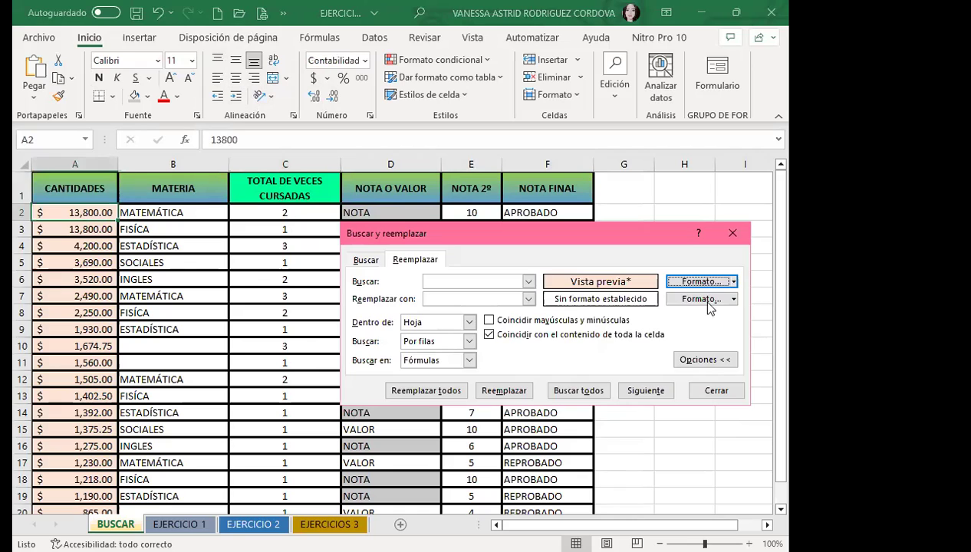
Set the replacement format to an orange-brown vertical-stripe pattern fill.
left_click(734, 299)
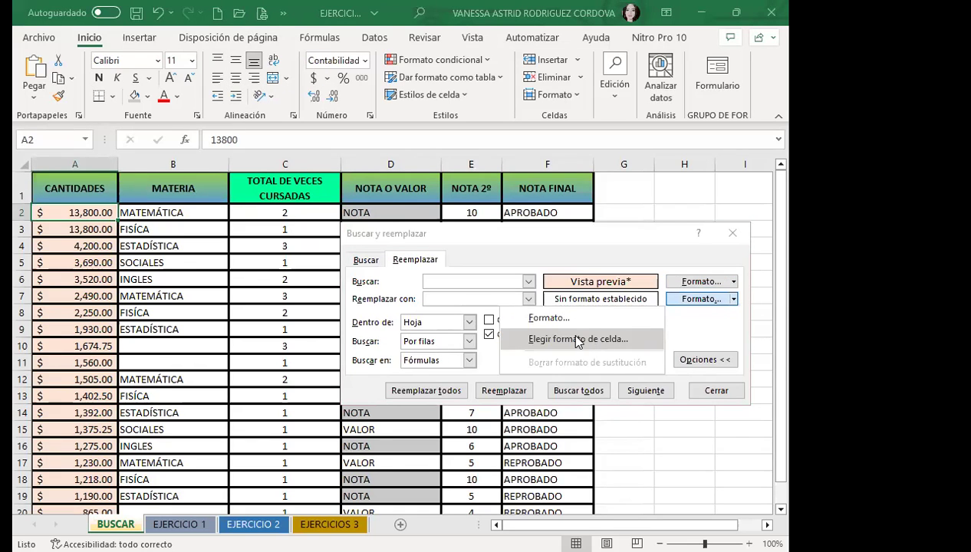
left_click(551, 319)
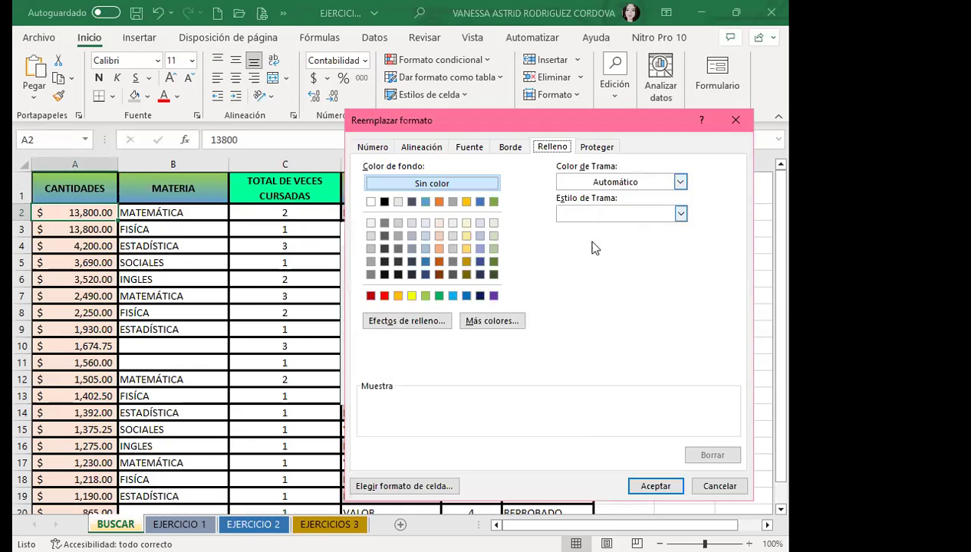
left_click(680, 182)
left_click(680, 184)
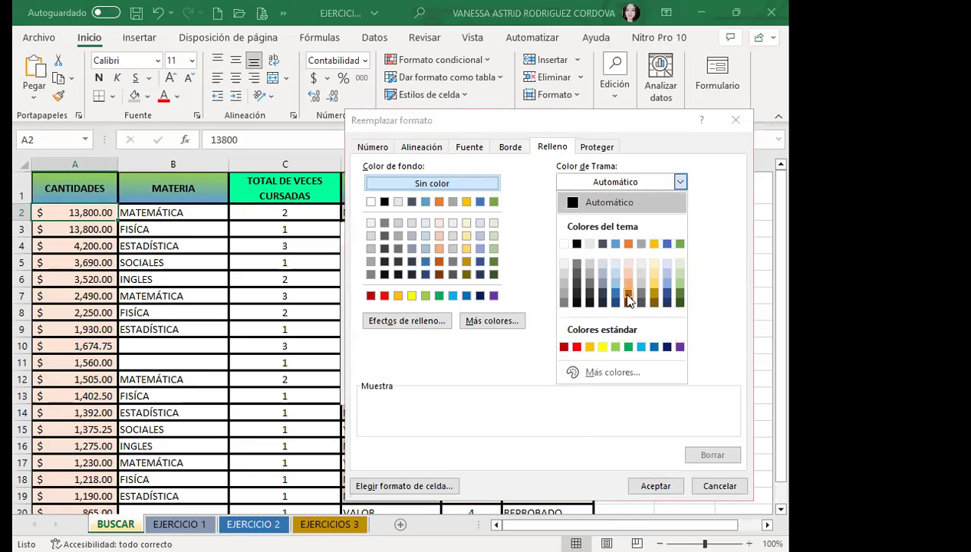
left_click(630, 296)
left_click(679, 213)
left_click(585, 271)
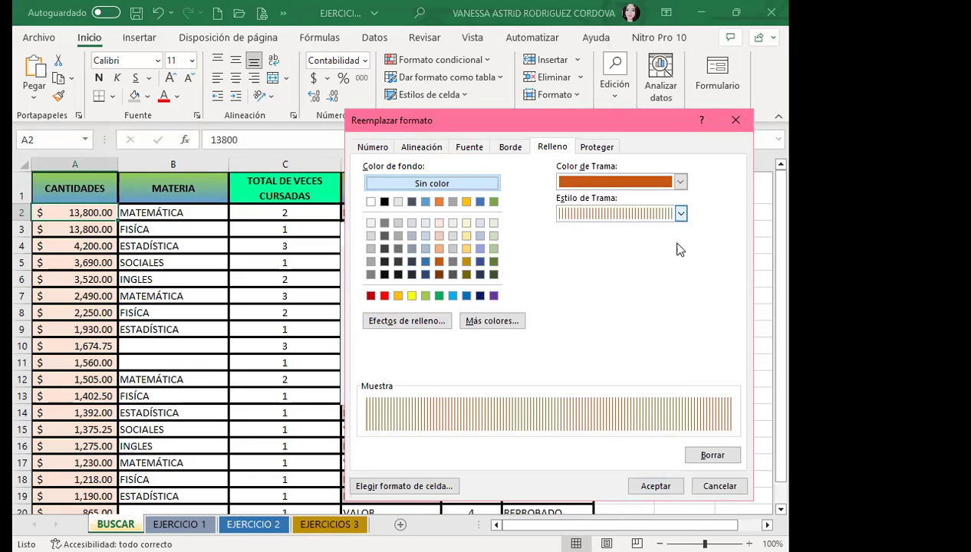
left_click(653, 486)
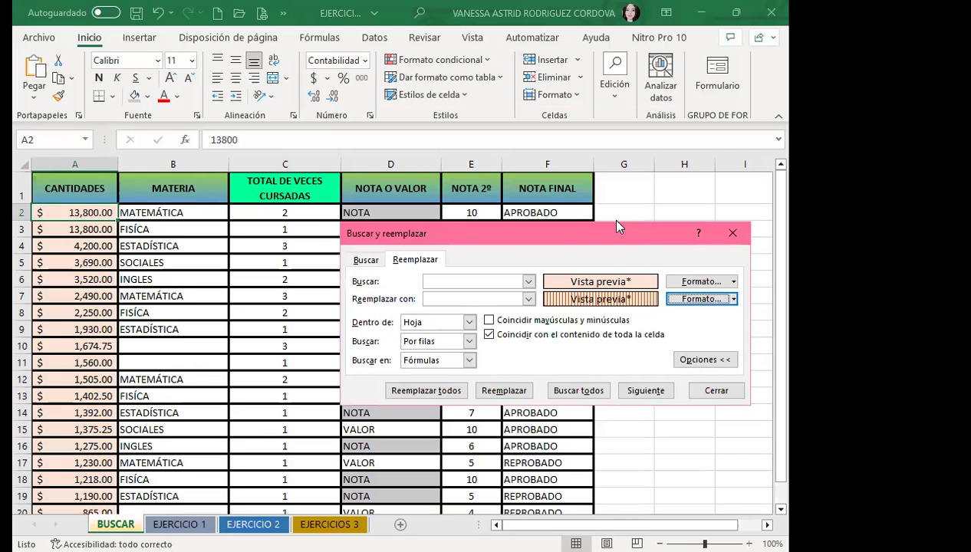
Replace all 19 matching amount cells and dismiss the confirmation.
left_click_drag(632, 244, 653, 175)
left_click(437, 327)
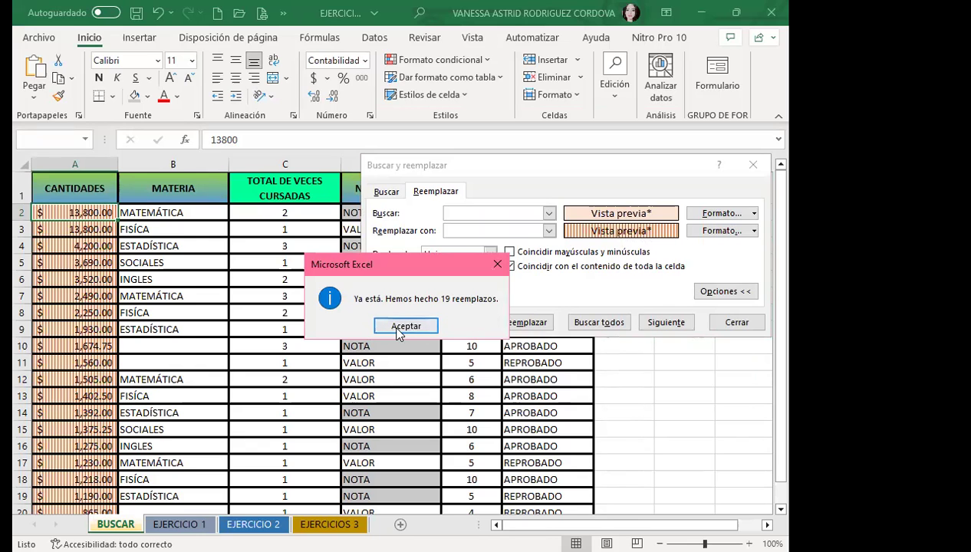
left_click(431, 325)
Close Find and Replace and inspect the striped CANTIDADES amount cells.
left_click(738, 323)
scroll(98, 379, "down", 2)
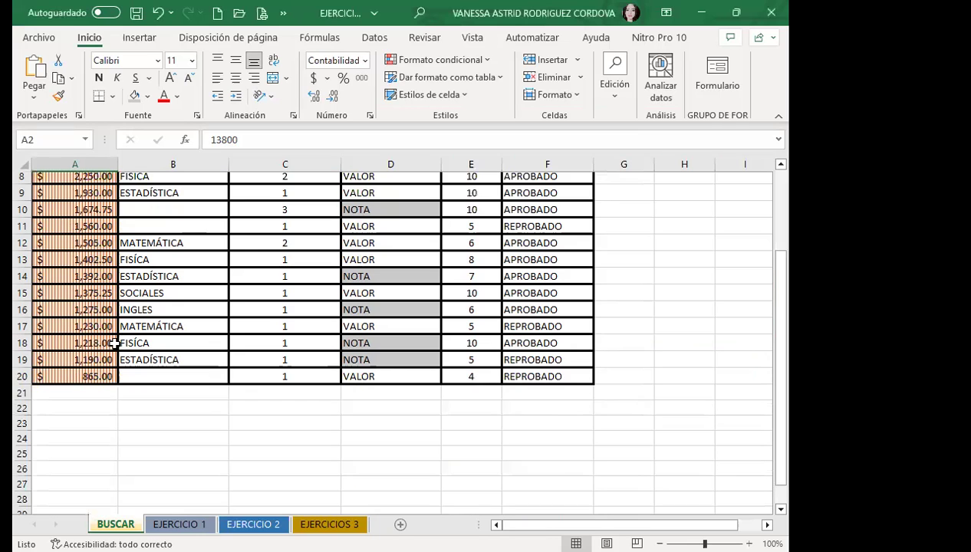
scroll(100, 381, "up", 2)
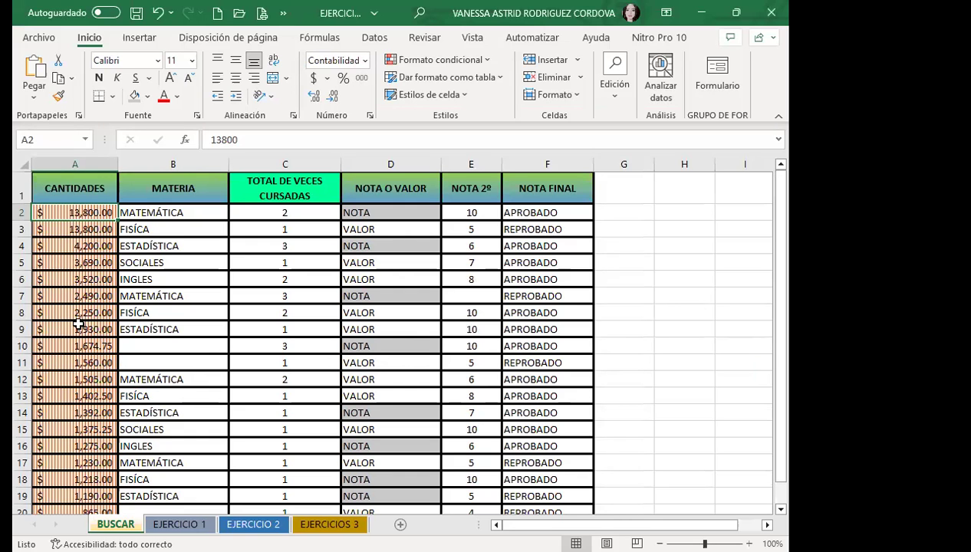
scroll(91, 288, "down", 2)
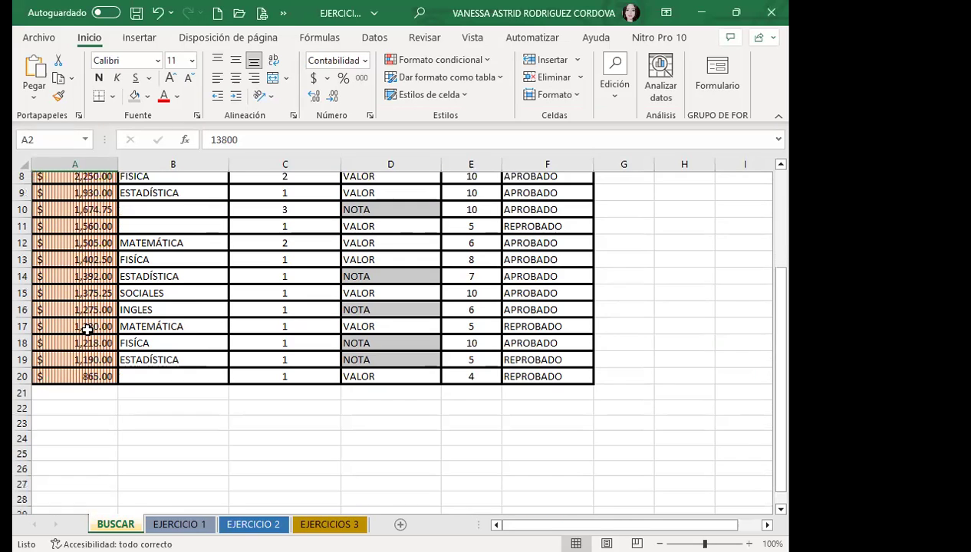
scroll(87, 318, "up", 2)
scroll(77, 284, "down", 2)
scroll(76, 289, "down", 1)
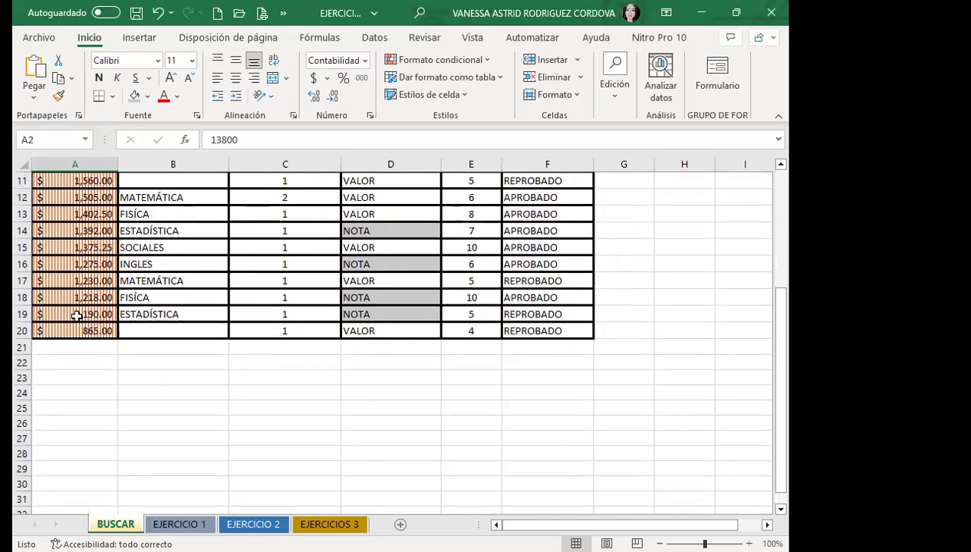
scroll(78, 338, "up", 3)
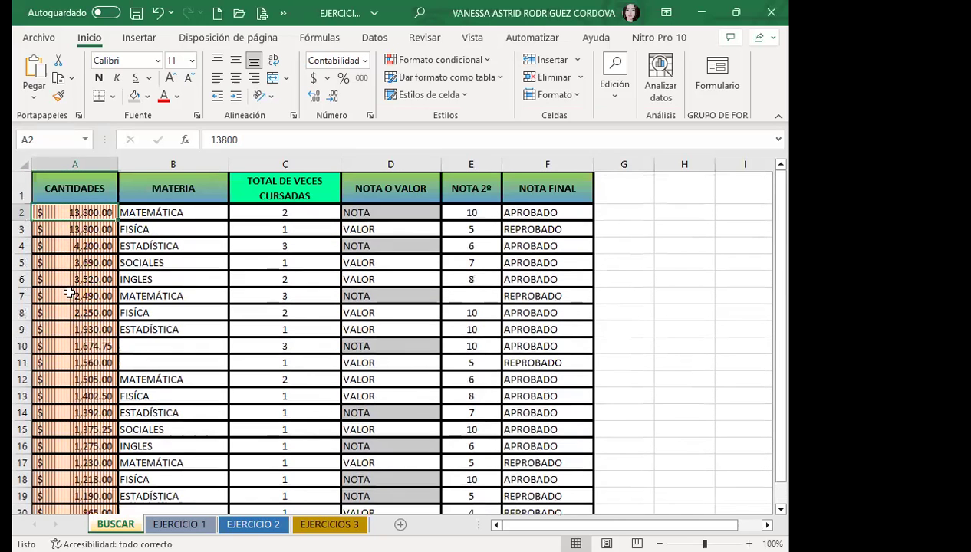
left_click(45, 276)
left_click(44, 245)
left_click(42, 228)
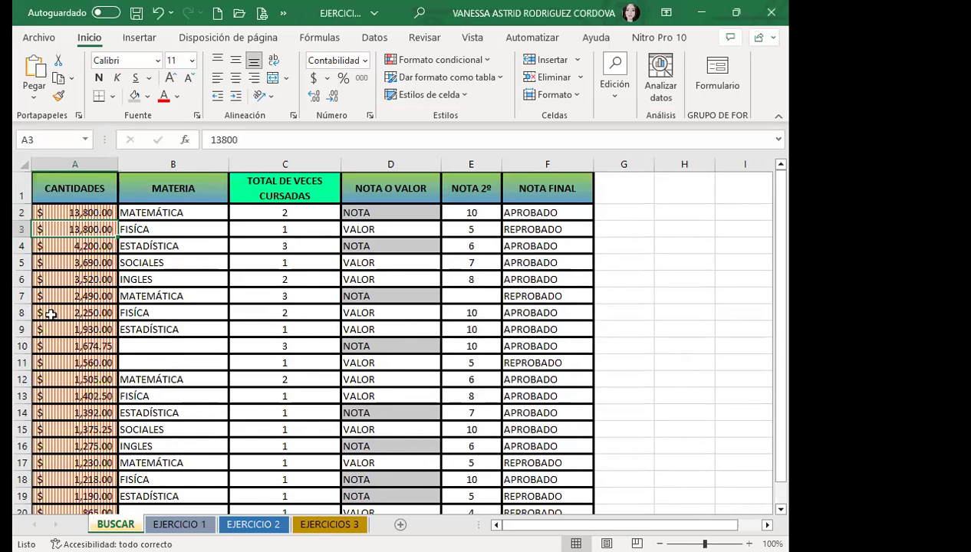
left_click_drag(61, 328, 54, 312)
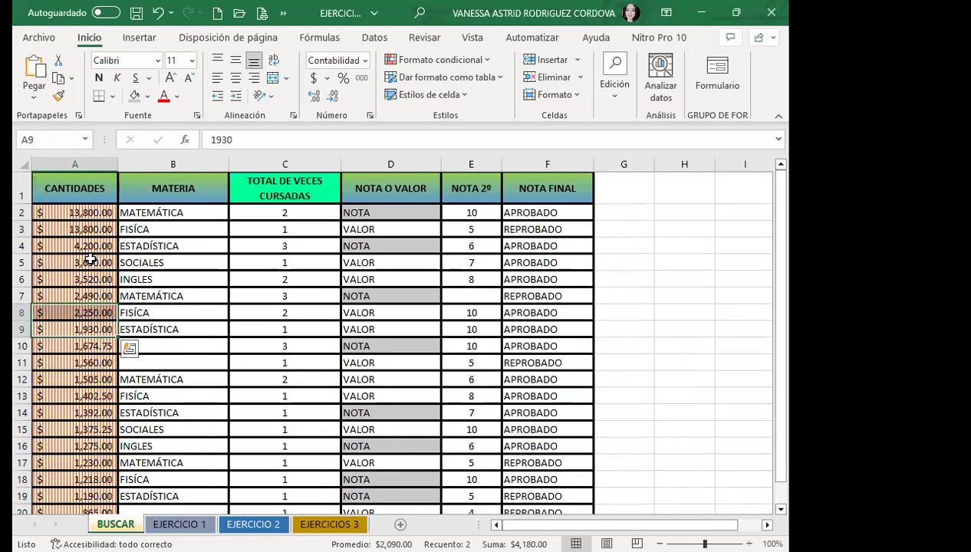
Check amounts A2–A9 and NOTA cells D10 and D7, then select E7 and reopen Find and Replace.
scroll(90, 257, "down", 2)
scroll(89, 306, "up", 2)
left_click_drag(77, 213, 76, 229)
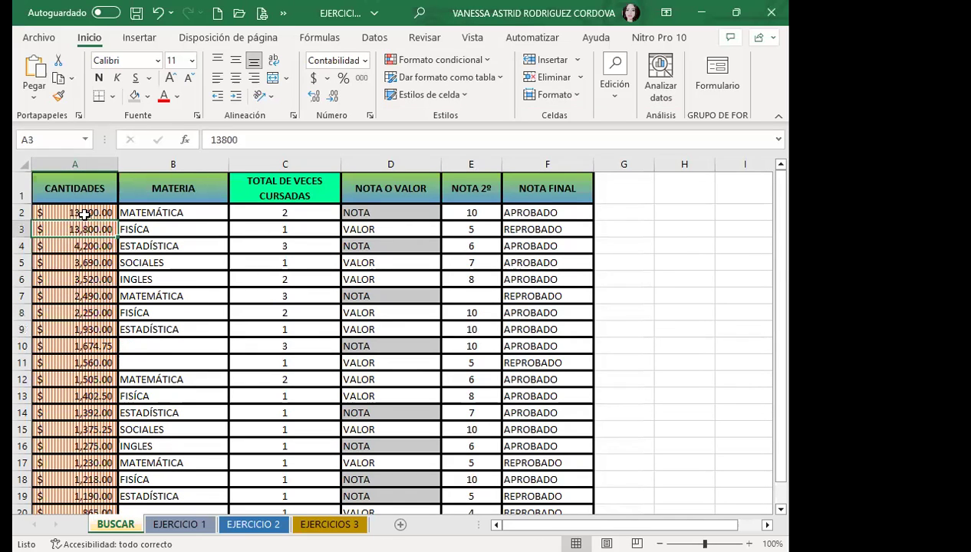
left_click(86, 275)
left_click(87, 325)
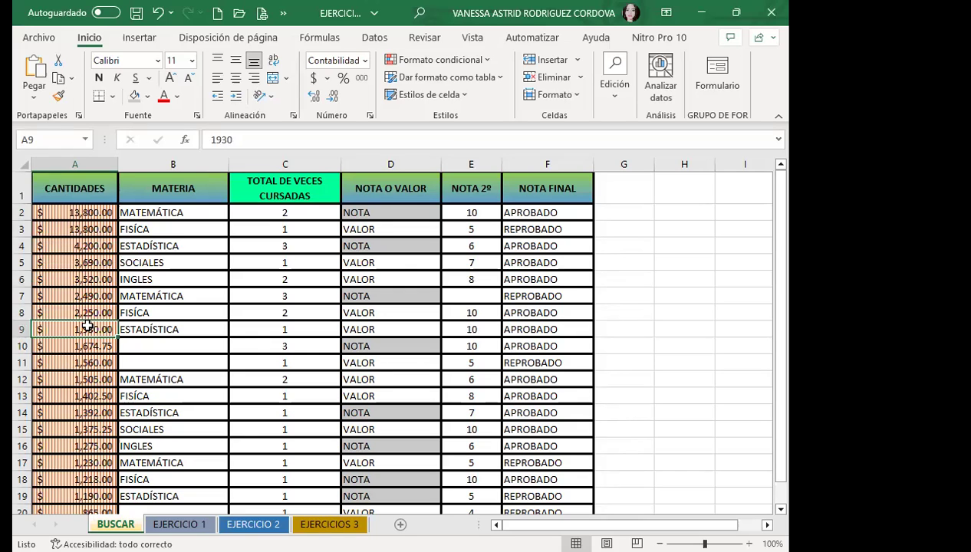
left_click(429, 344)
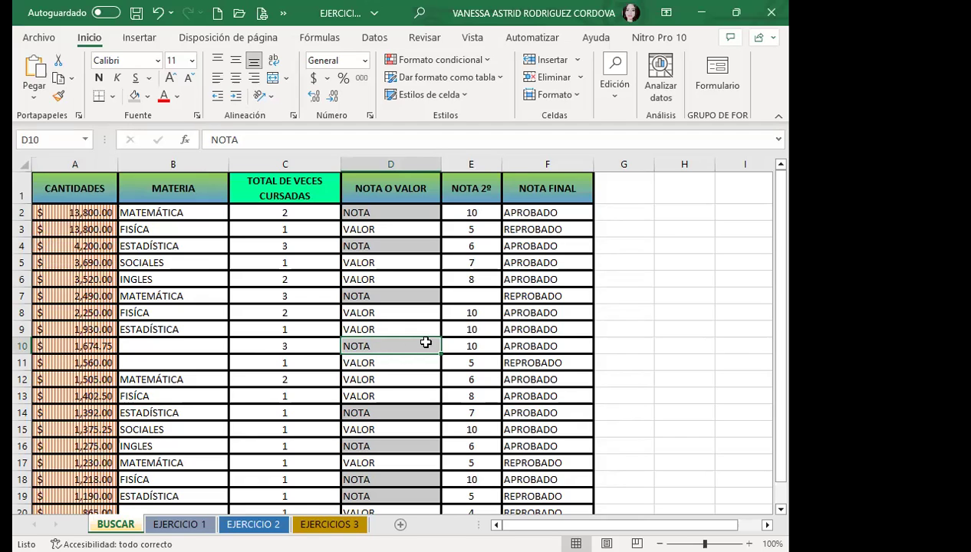
left_click(383, 293)
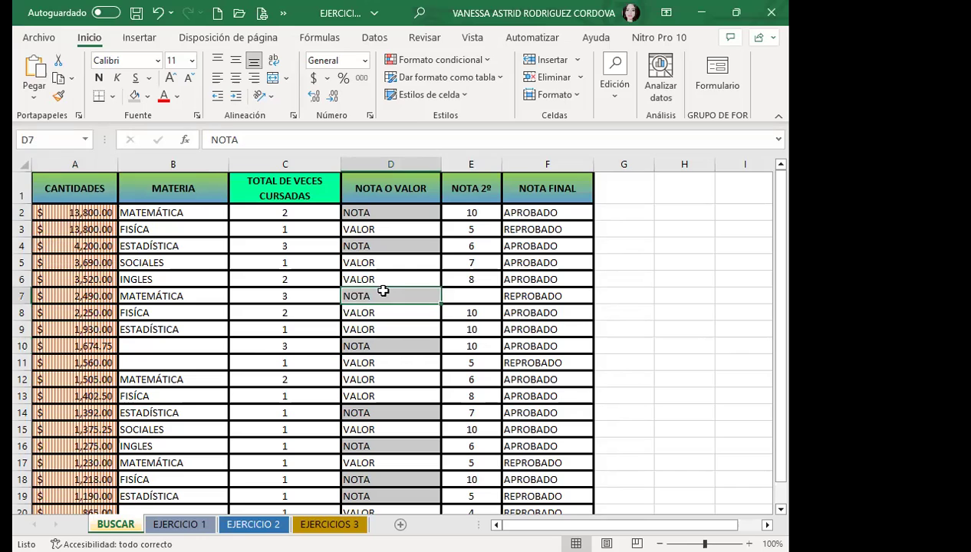
left_click(492, 293)
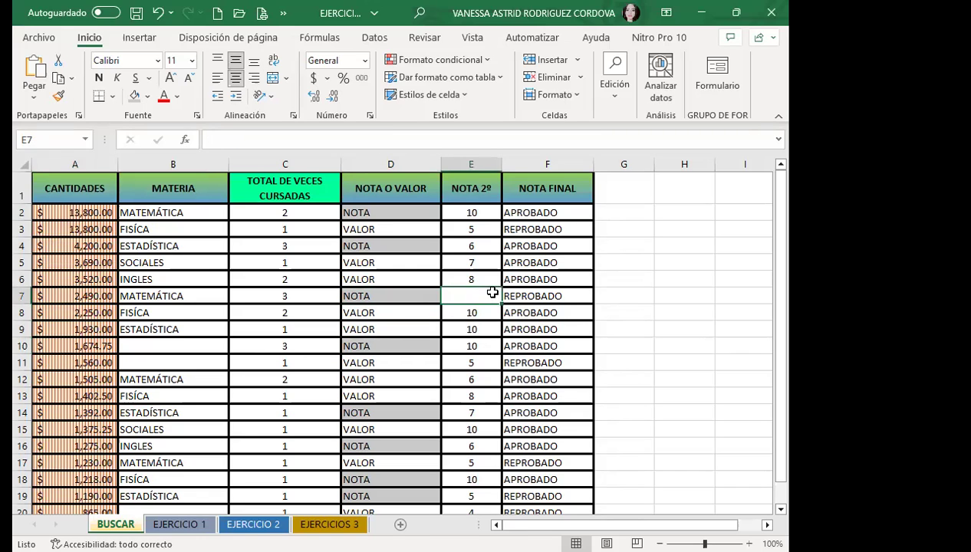
key("ctrl+b")
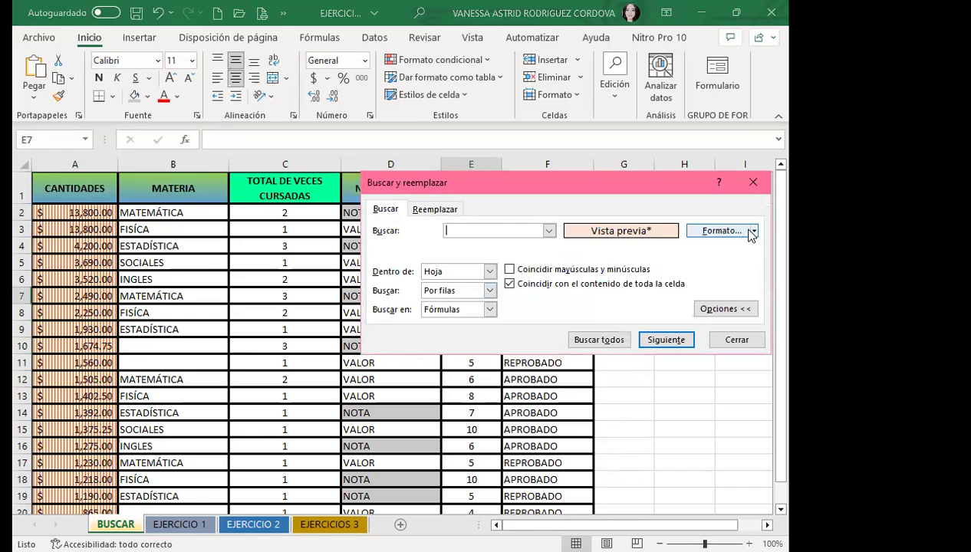
Clear both the search format and the replacement format.
left_click(752, 232)
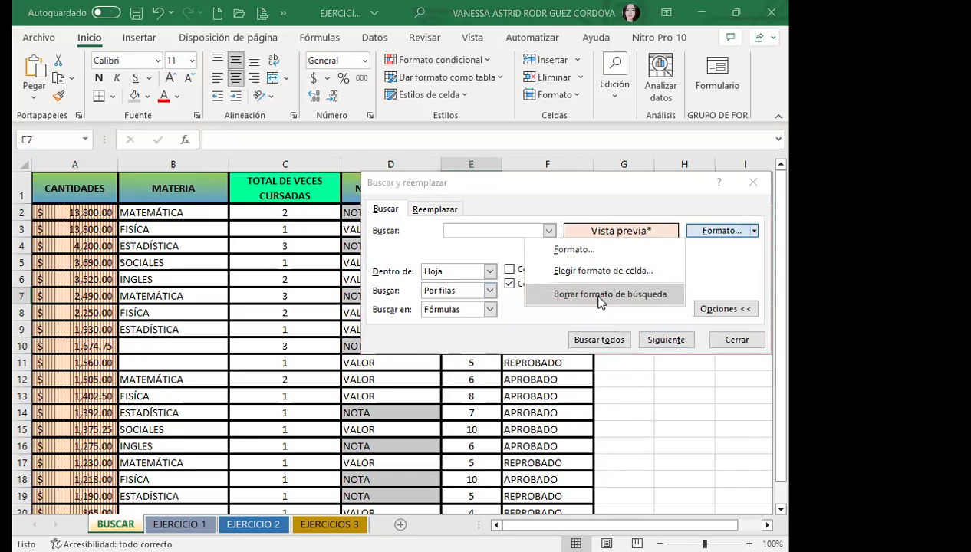
left_click(601, 297)
left_click(435, 209)
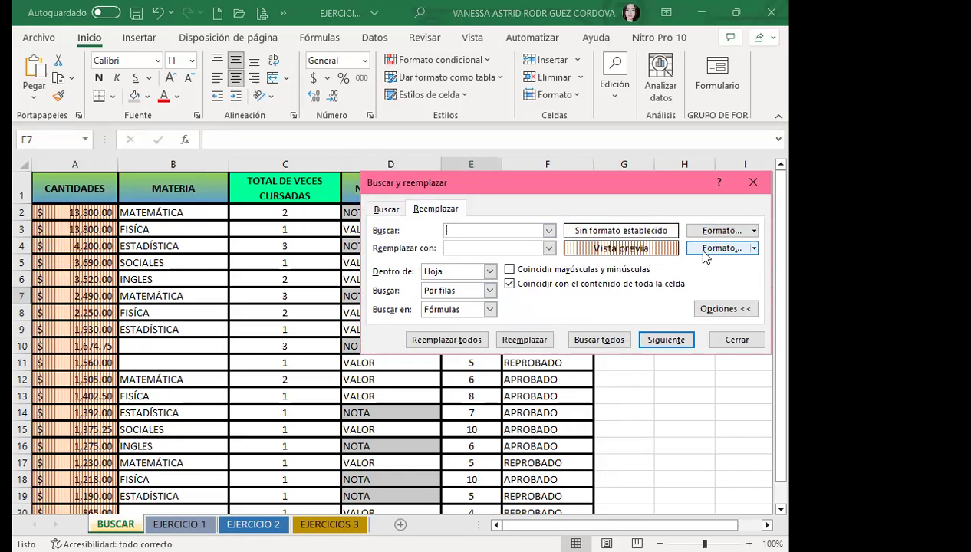
left_click(754, 249)
left_click(578, 306)
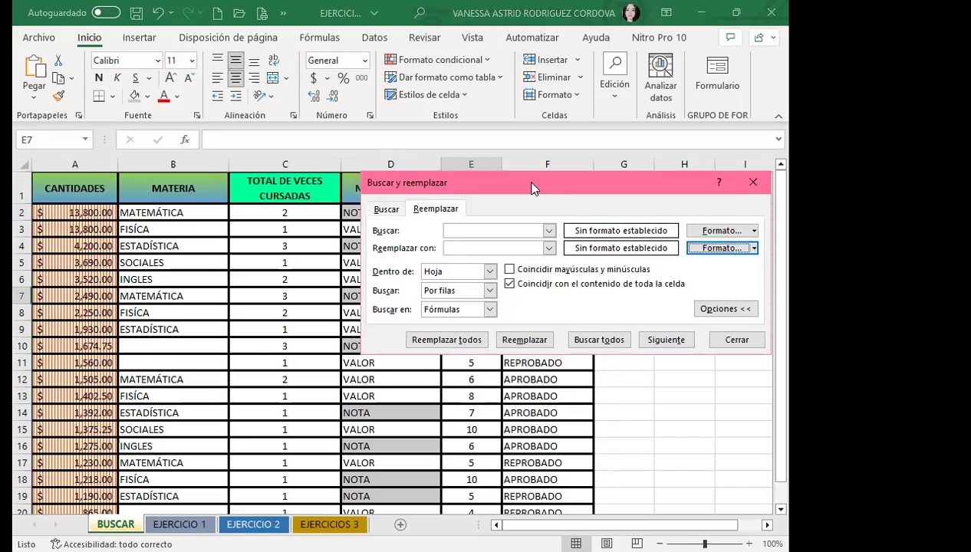
left_click(280, 187)
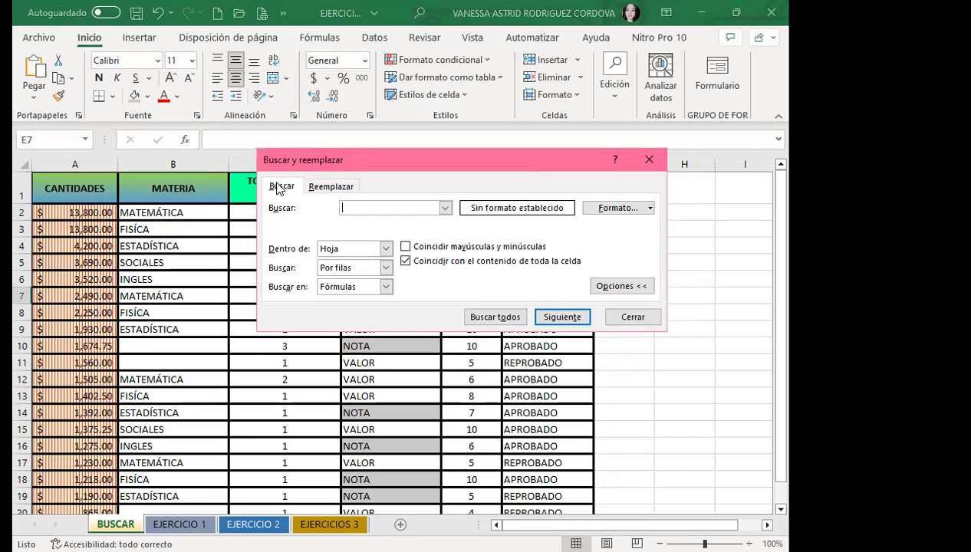
left_click(322, 188)
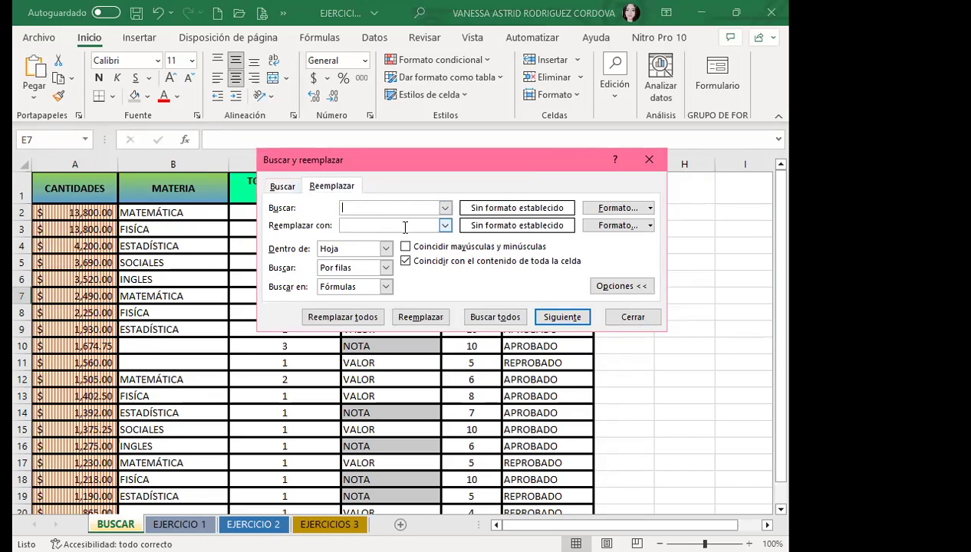
left_click(281, 187)
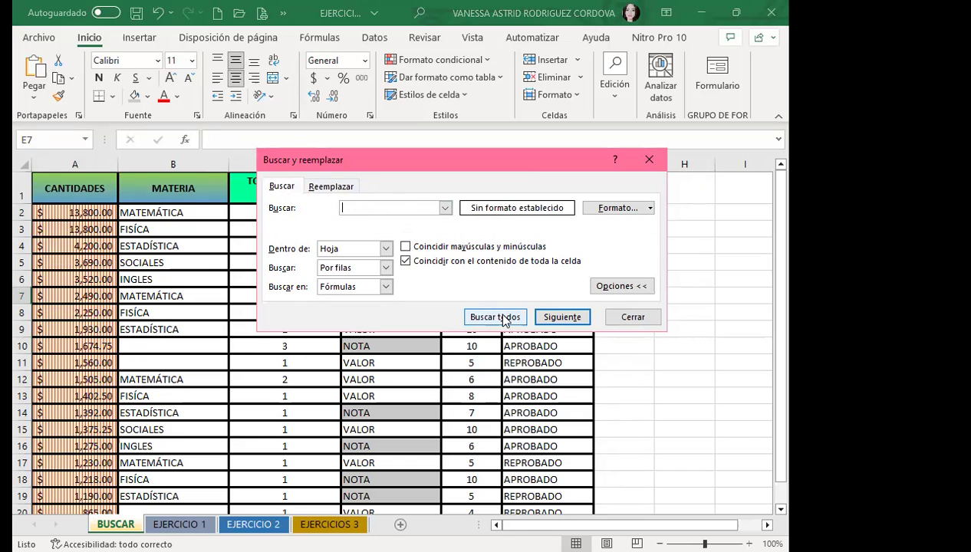
Find all empty cells and select the ten results, including B10 and B11.
left_click(495, 317)
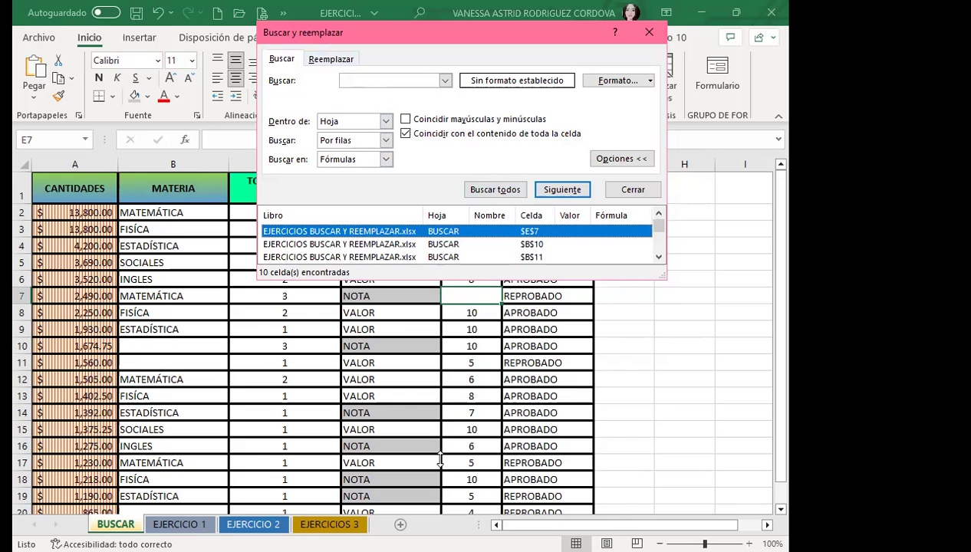
left_click_drag(441, 279, 437, 456)
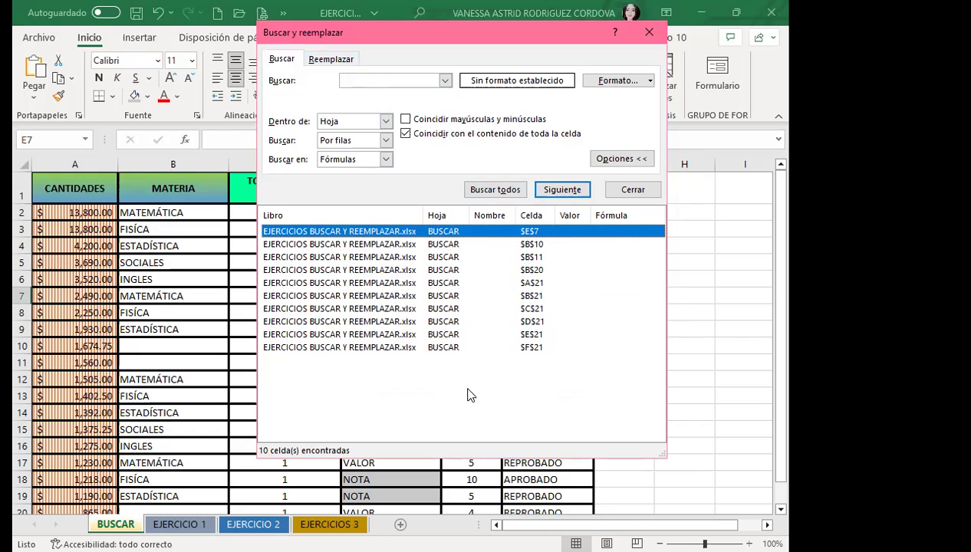
left_click(429, 347, "shift")
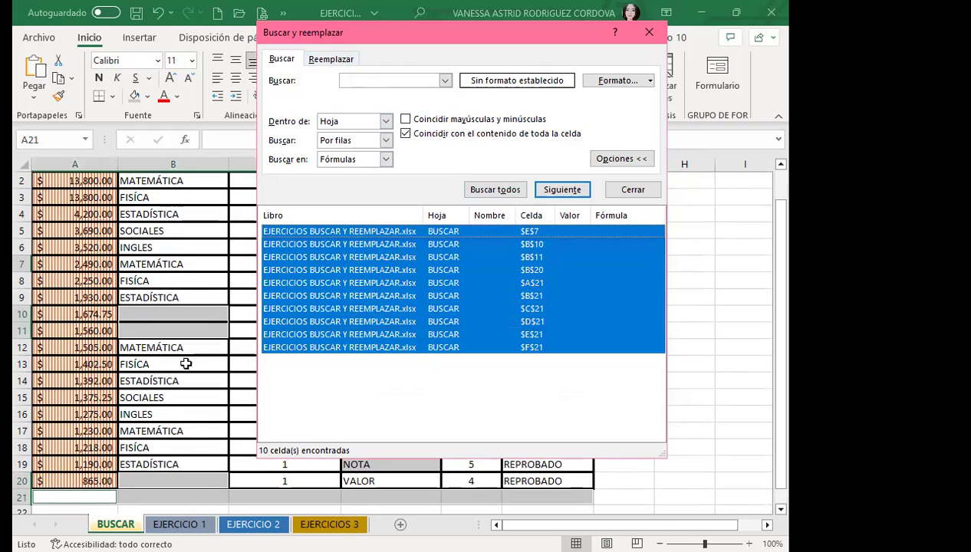
scroll(183, 360, "down", 3)
scroll(131, 361, "up", 3)
scroll(147, 351, "up", 1)
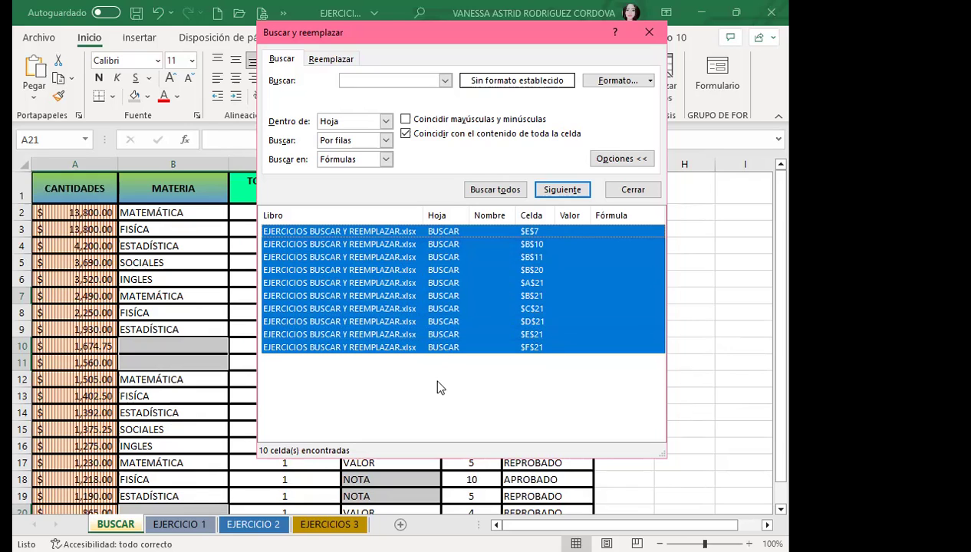
Close the search window, leaving blank cells B10, B11, B20 and row 21 grey-filled.
left_click(650, 33)
scroll(239, 369, "down", 2)
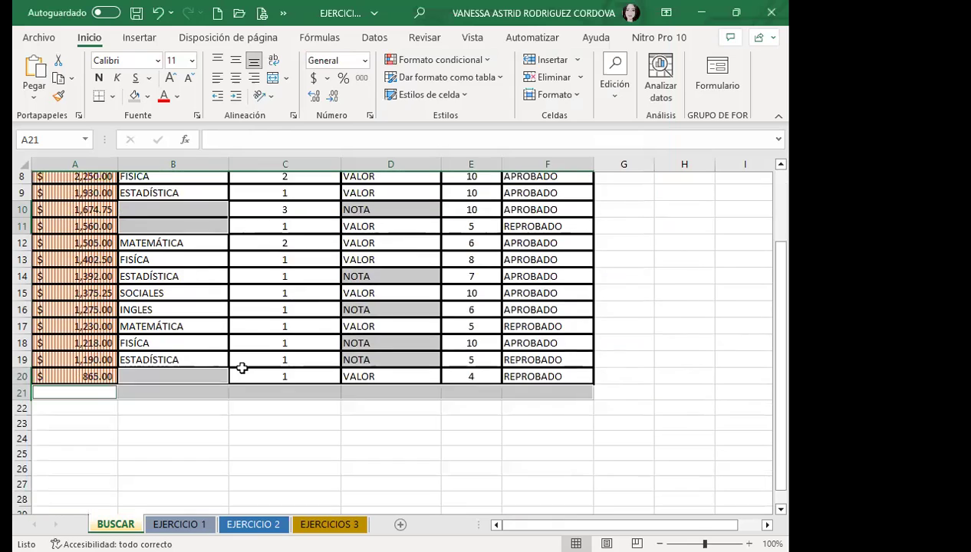
scroll(102, 348, "down", 2)
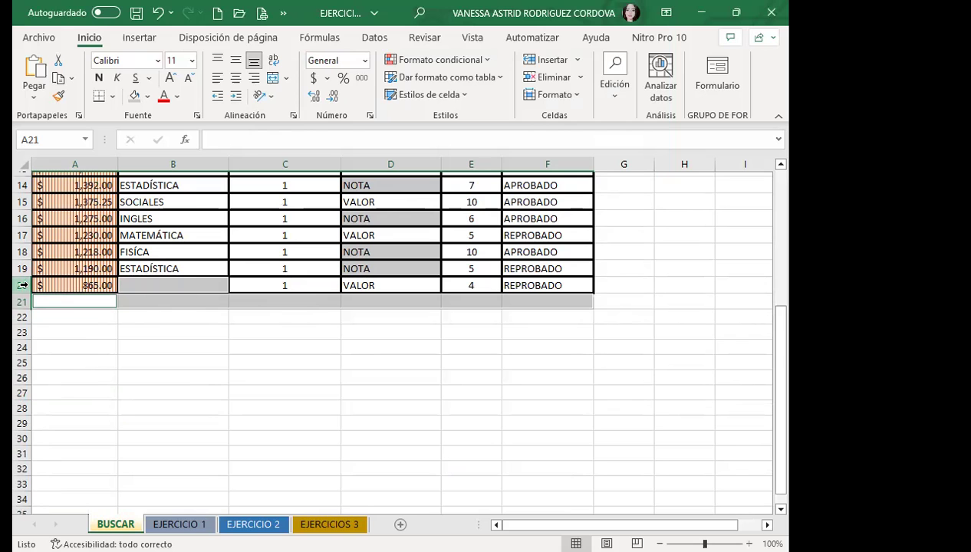
scroll(22, 253, "up", 3)
scroll(22, 228, "up", 2)
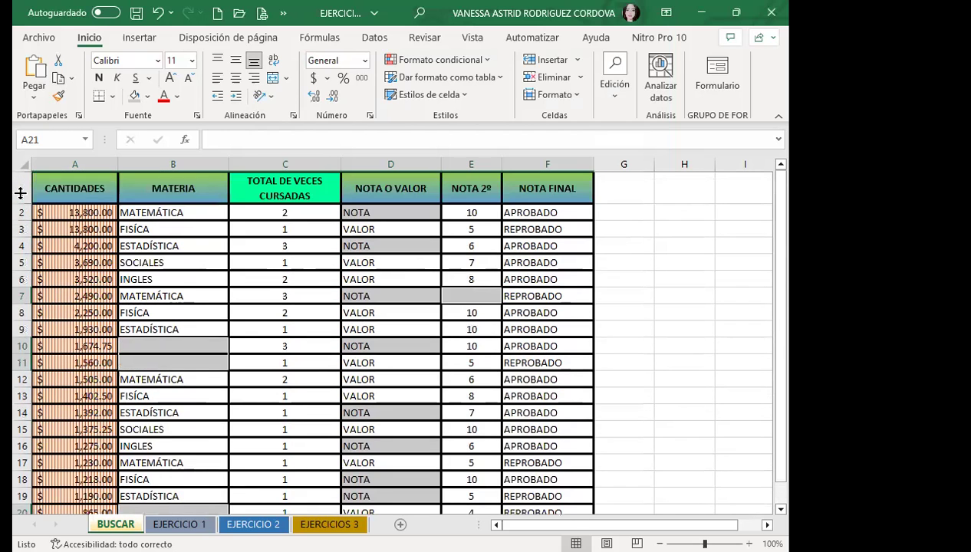
scroll(23, 245, "down", 1)
scroll(26, 253, "down", 2)
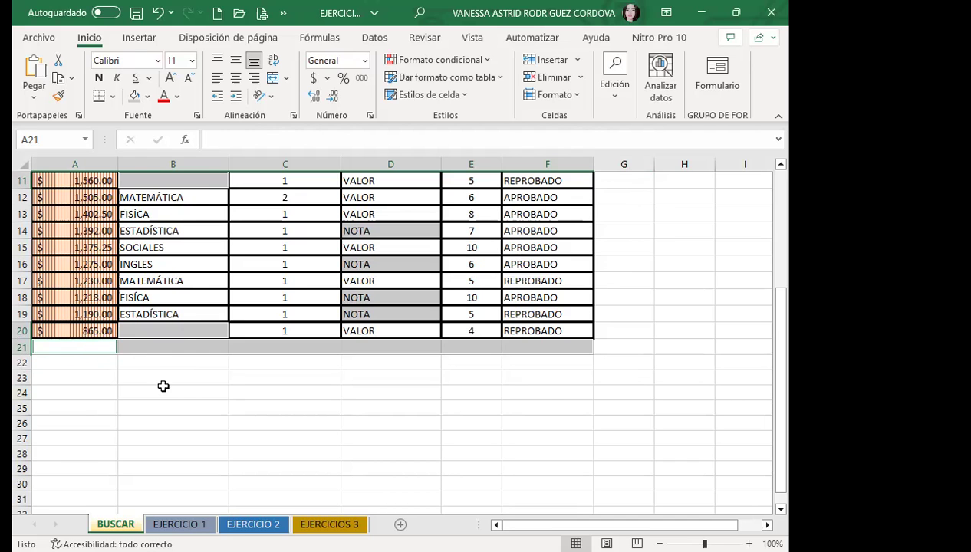
scroll(172, 368, "up", 4)
scroll(187, 367, "down", 3)
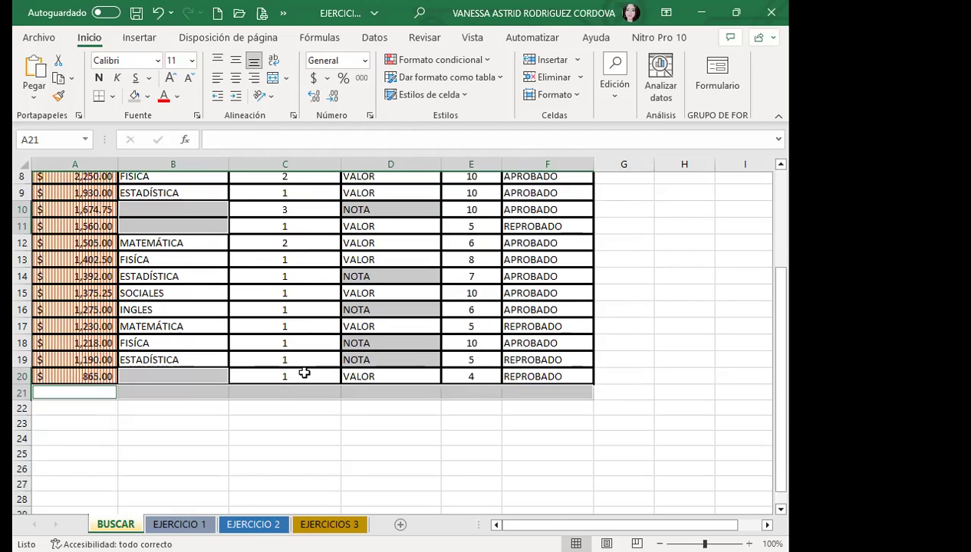
Set the replacement text to EXCEL with an orange-yellow fill format.
key("ctrl+b")
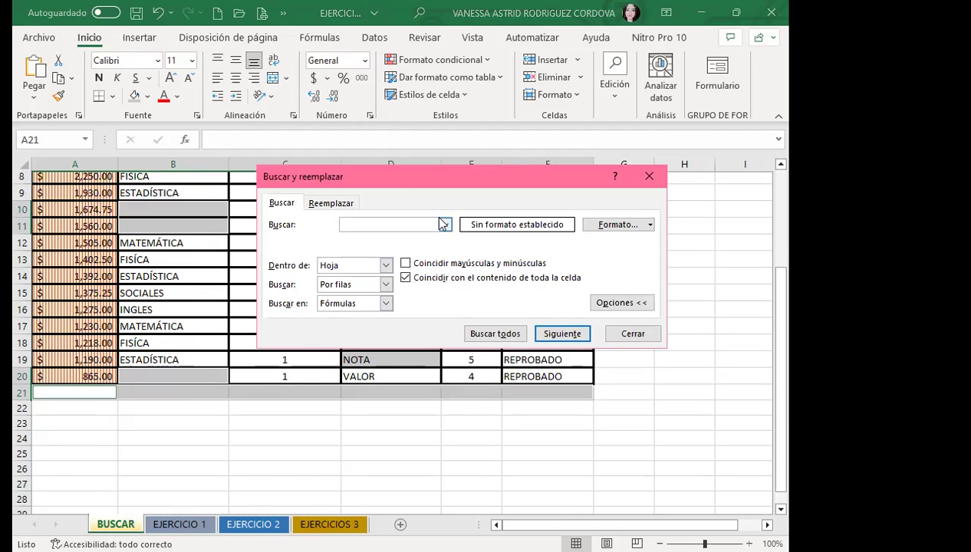
left_click(331, 203)
left_click(349, 241)
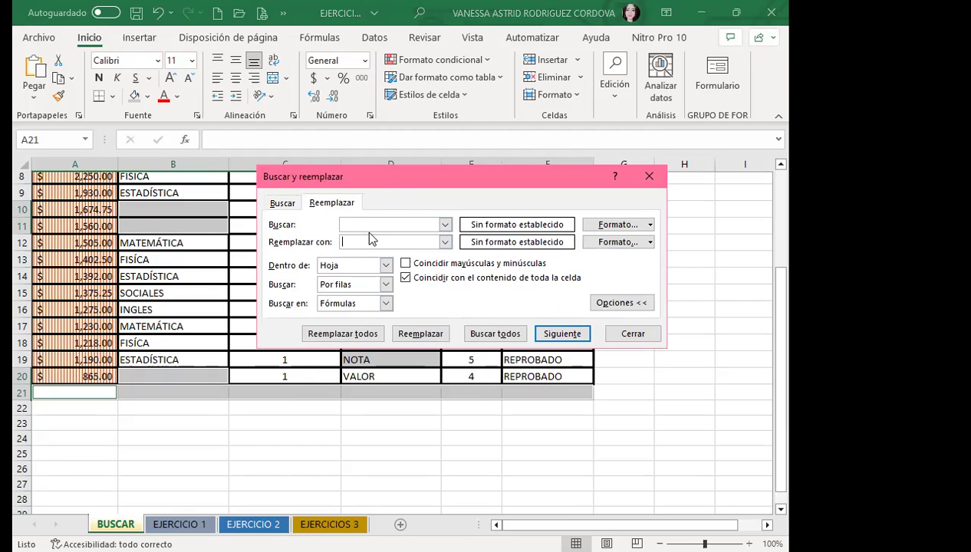
type("EXCEL")
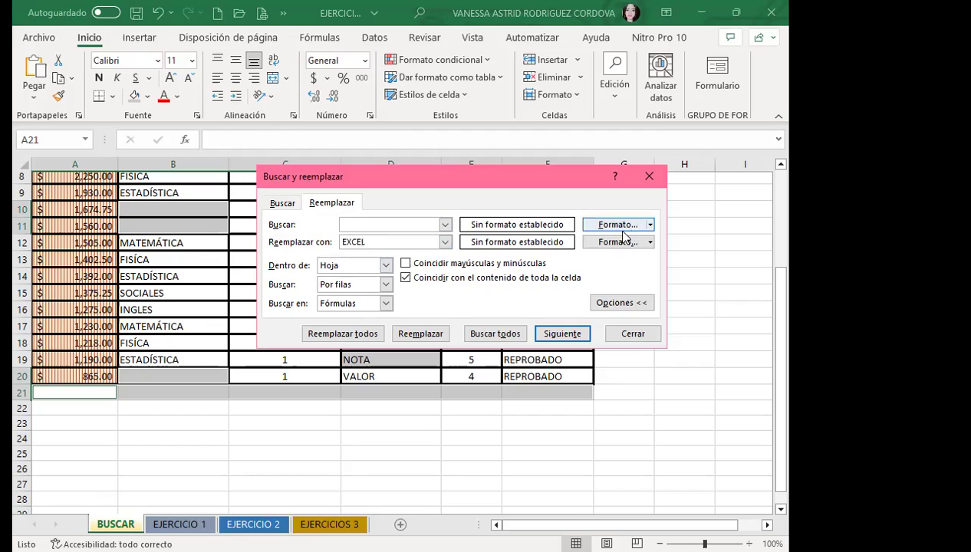
left_click(651, 242)
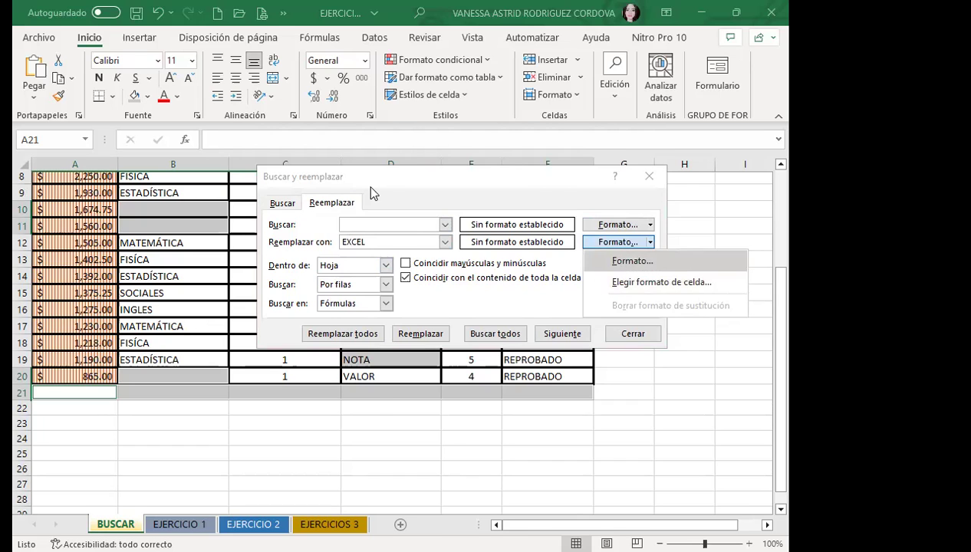
left_click(628, 262)
left_click(427, 238)
left_click(661, 428)
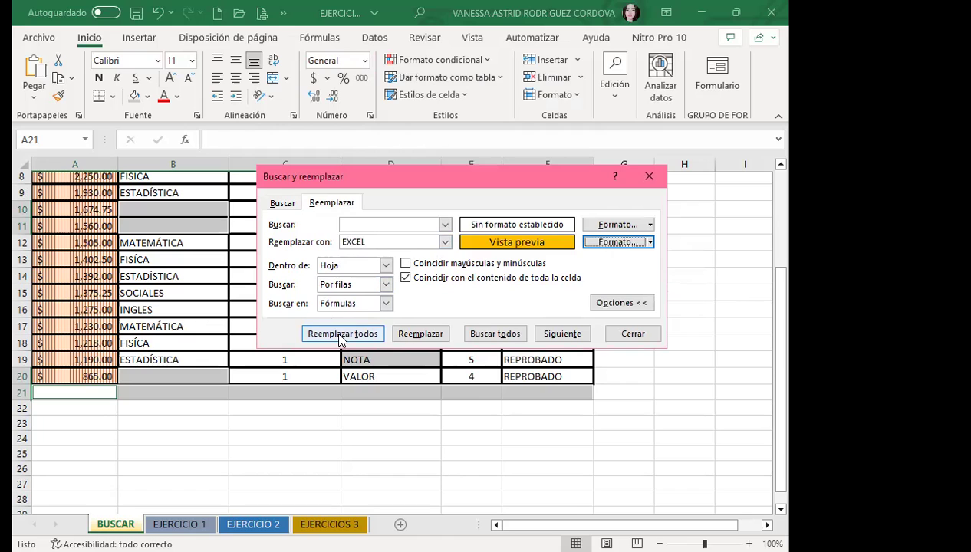
Replace all ten empty cells with EXCEL and close the dialog.
left_click(342, 334)
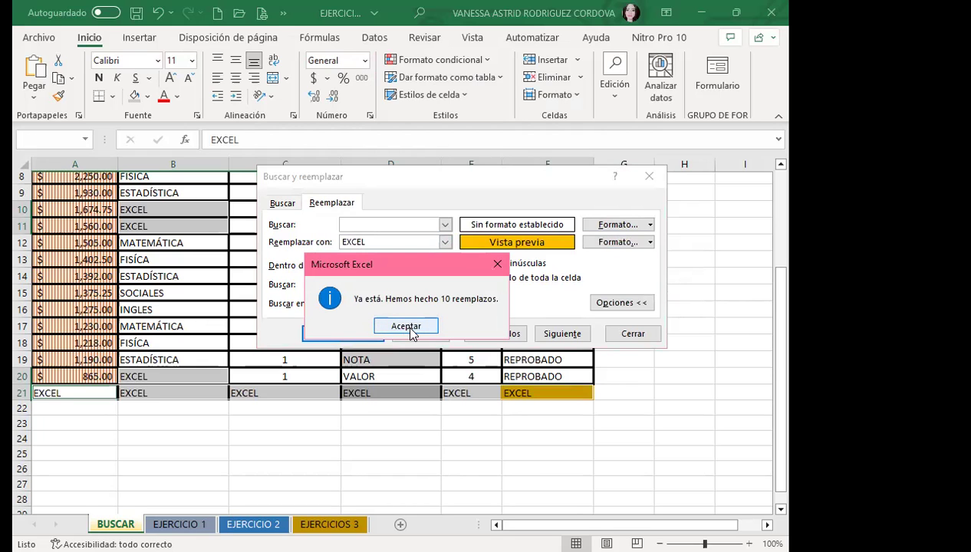
key("Return")
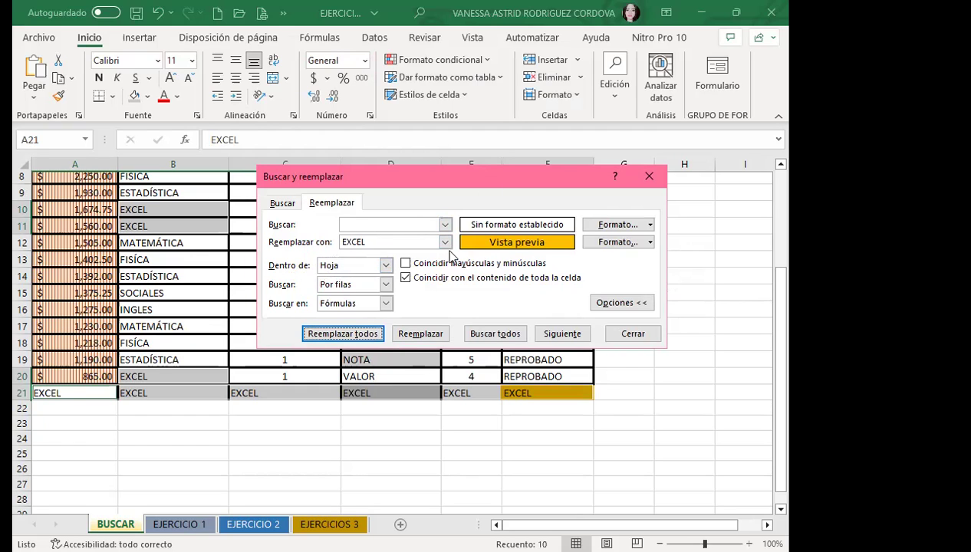
left_click(648, 178)
scroll(169, 337, "up", 2)
scroll(172, 334, "up", 1)
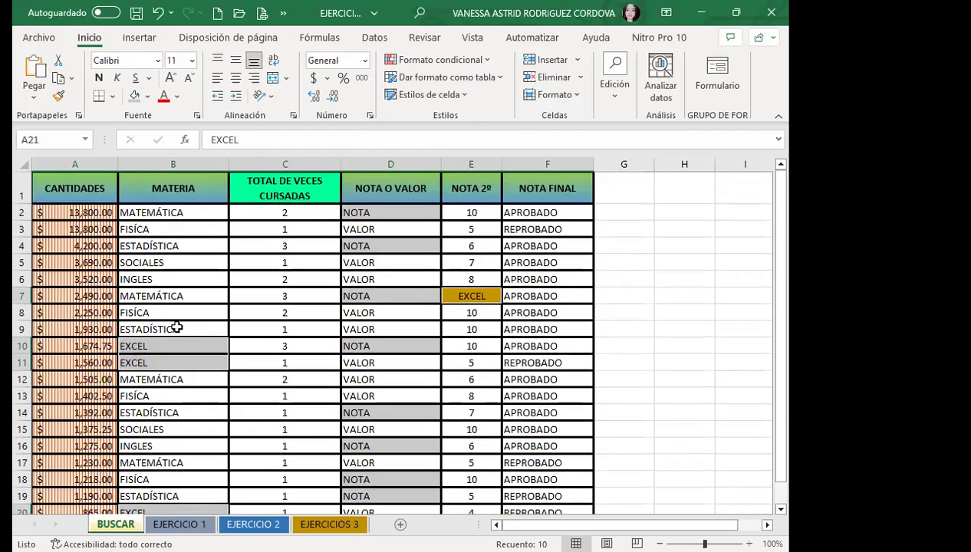
scroll(177, 328, "down", 3)
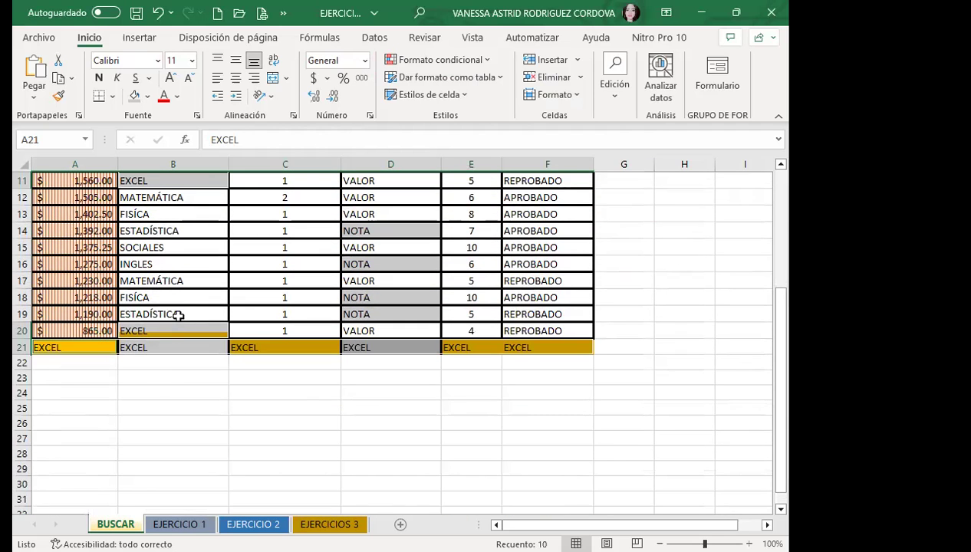
left_click(178, 314)
scroll(185, 307, "up", 3)
Make row 20 taller, to 27.75 (37 pixels).
scroll(185, 308, "up", 1)
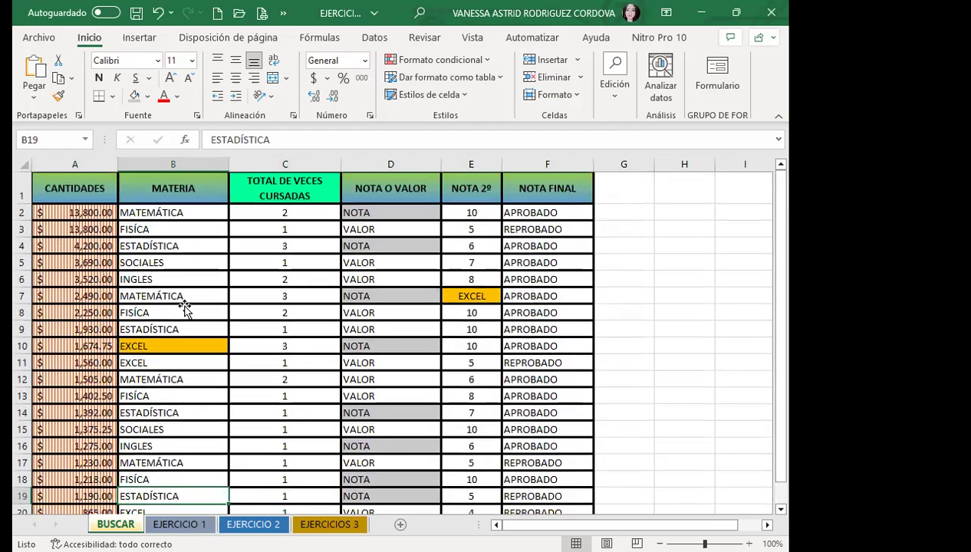
scroll(182, 307, "down", 2)
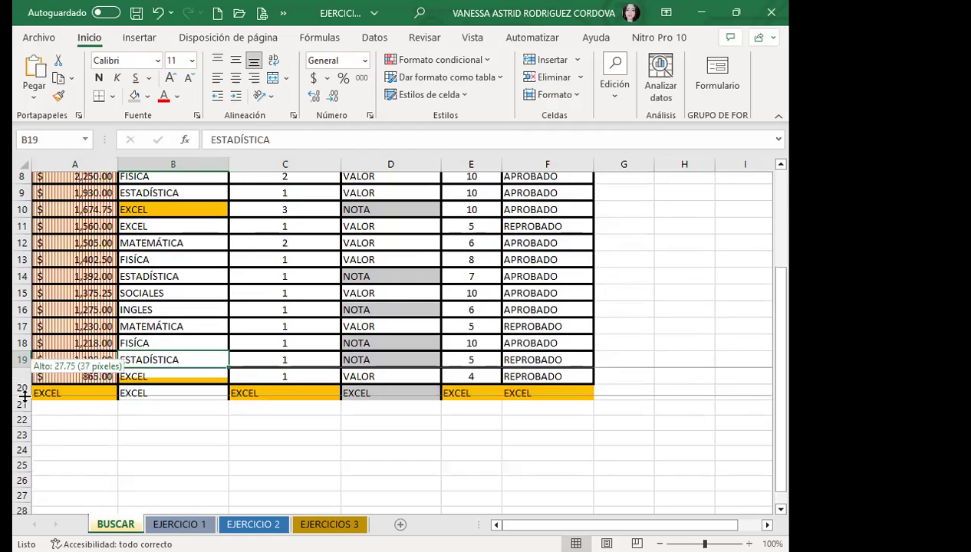
left_click_drag(29, 385, 28, 397)
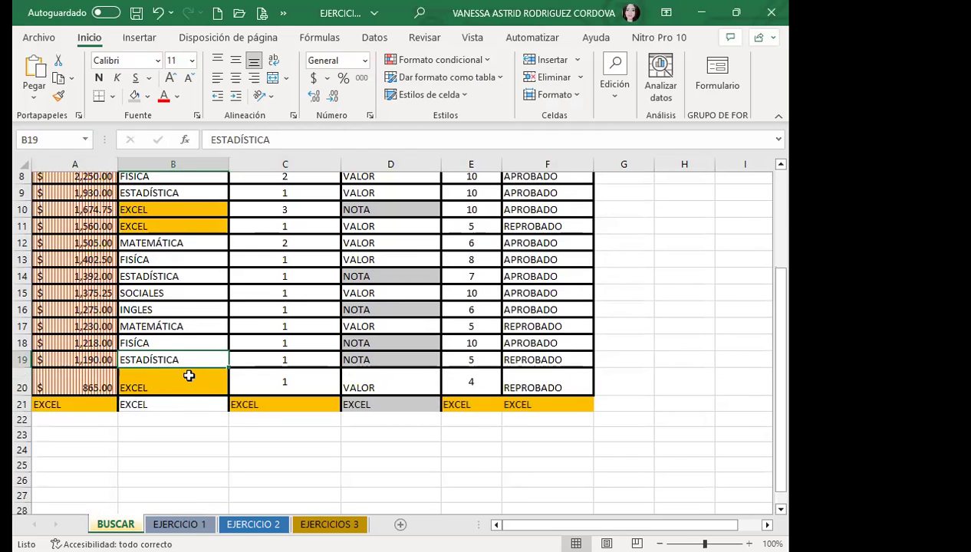
Check the EXCEL entries in row 20 and cells B21, C21, E21 and F21.
scroll(189, 376, "up", 3)
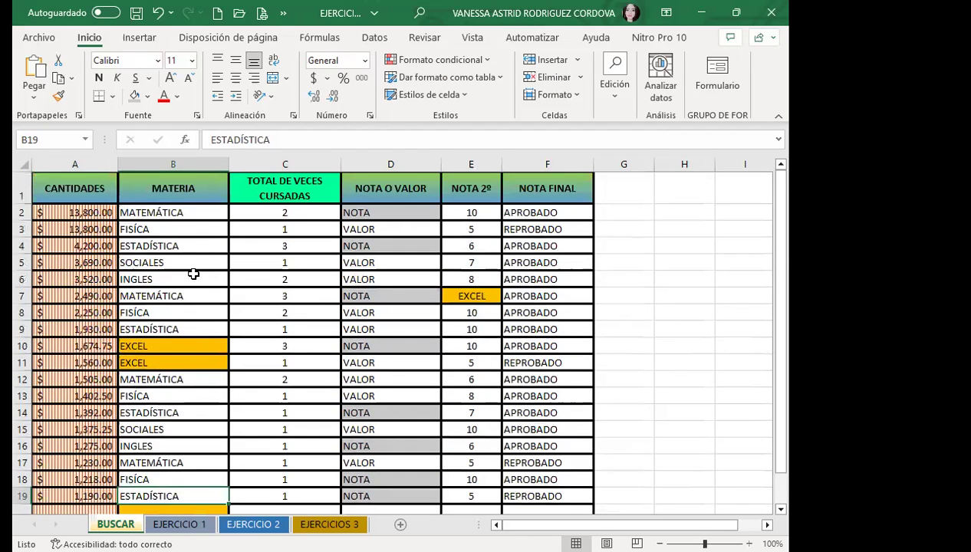
scroll(209, 311, "down", 2)
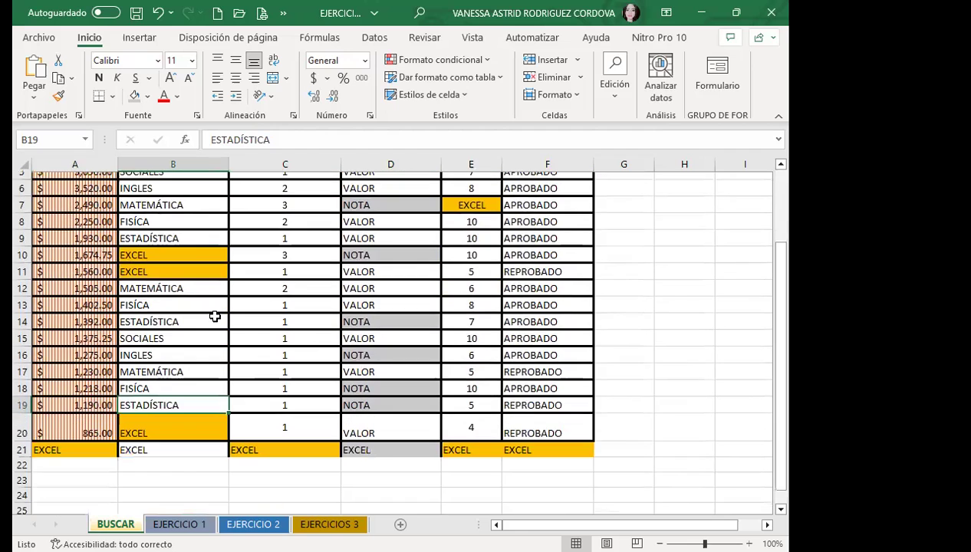
scroll(217, 318, "down", 1)
left_click(165, 387)
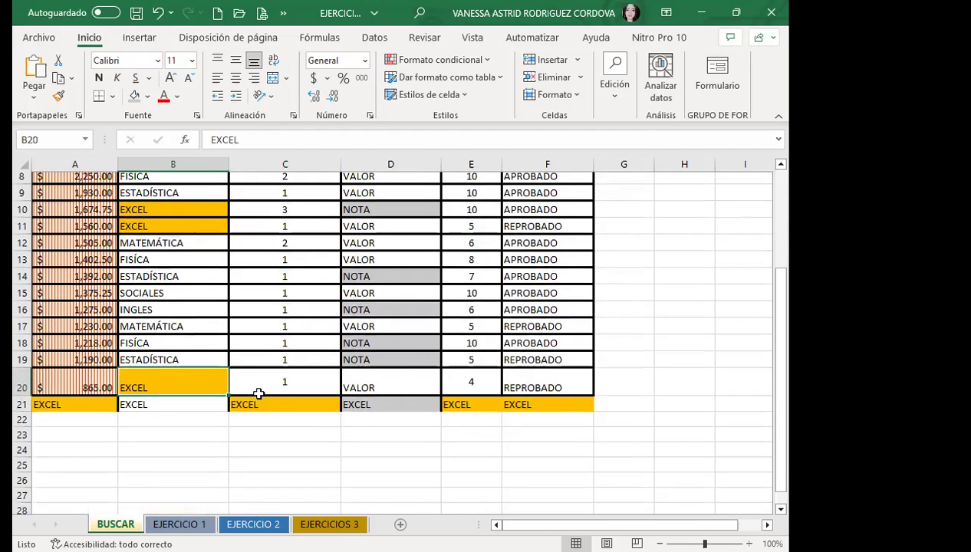
left_click(301, 402)
left_click(477, 405)
left_click(539, 403)
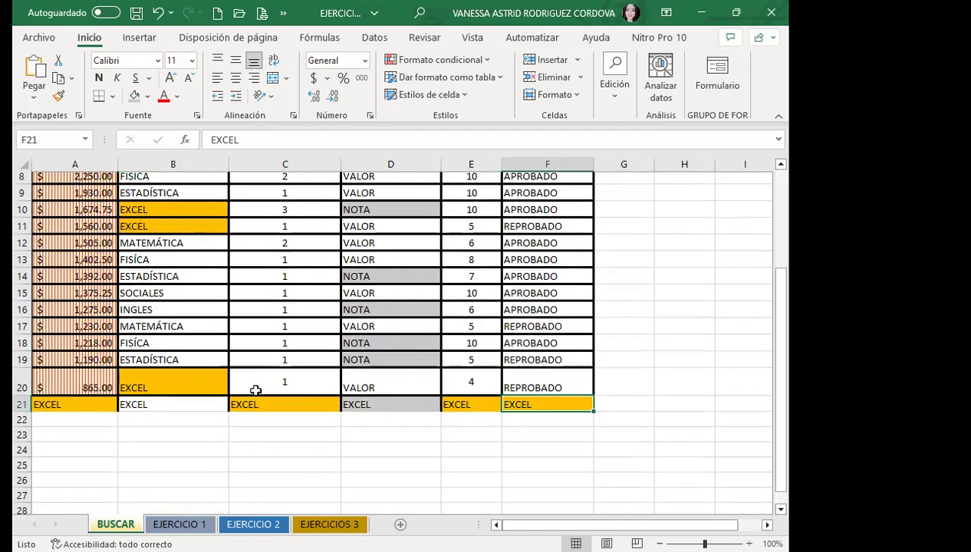
left_click(138, 402)
scroll(187, 325, "up", 3)
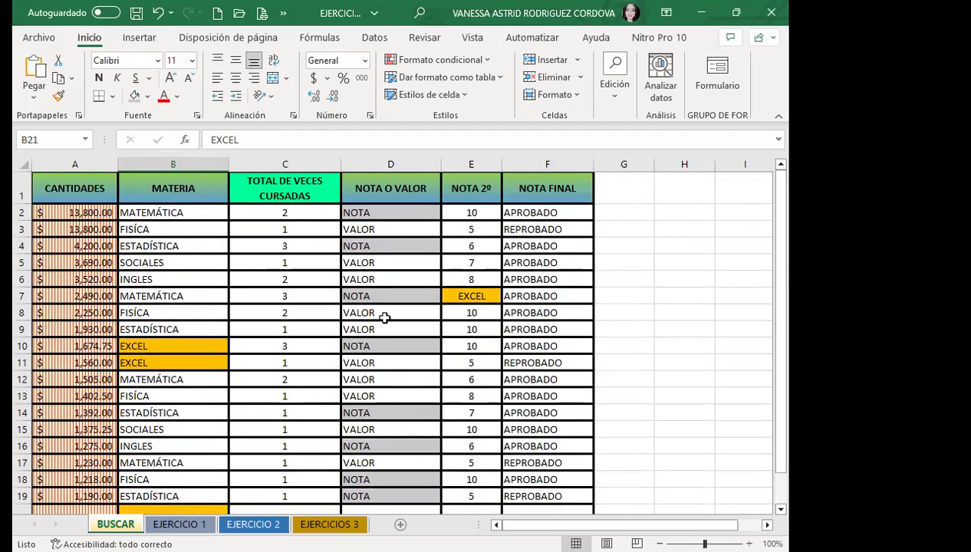
Clear the orange replacement format and delete the EXCEL replacement text.
key("ctrl+b")
left_click(328, 220)
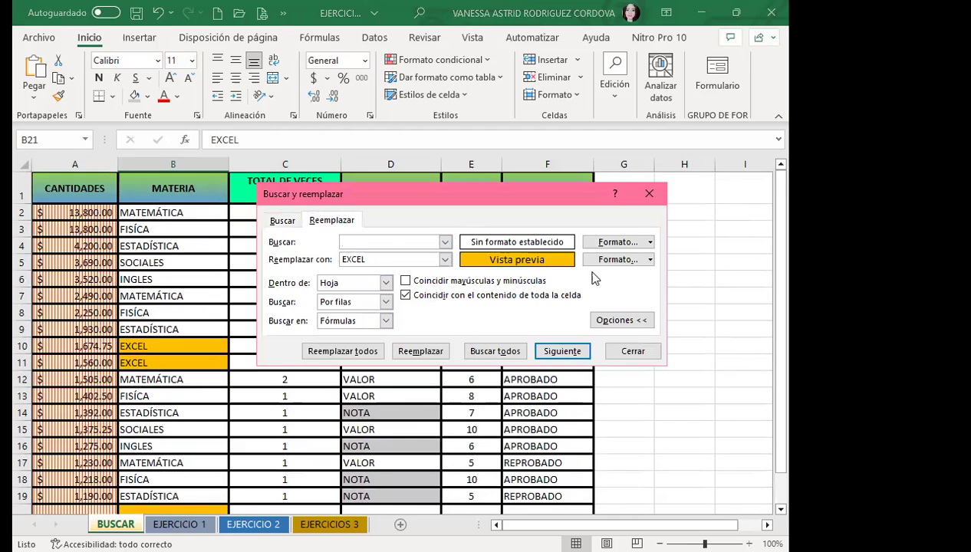
left_click(650, 261)
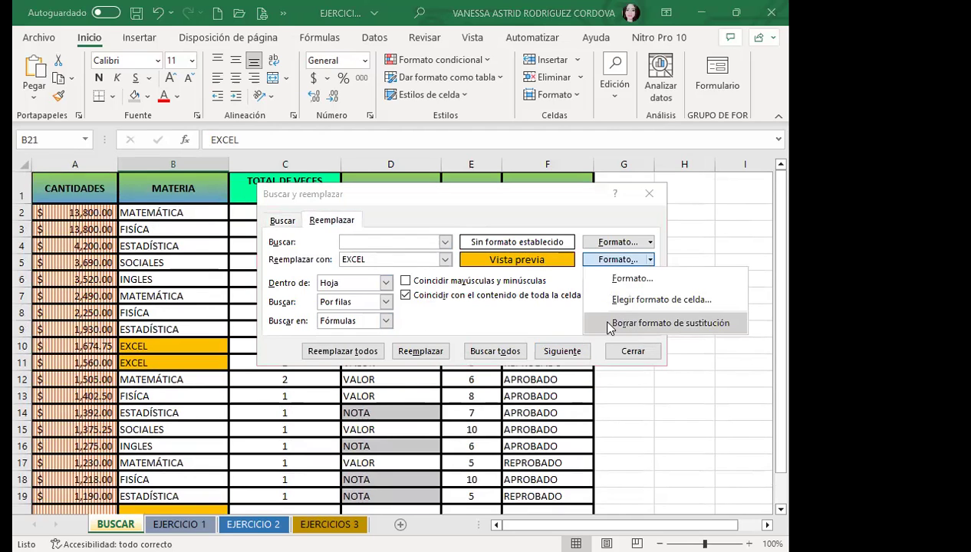
left_click(606, 322)
double_click(354, 261)
key("BackSpace")
Search all cells for APROBADO and dismiss the nothing-found message.
left_click(283, 222)
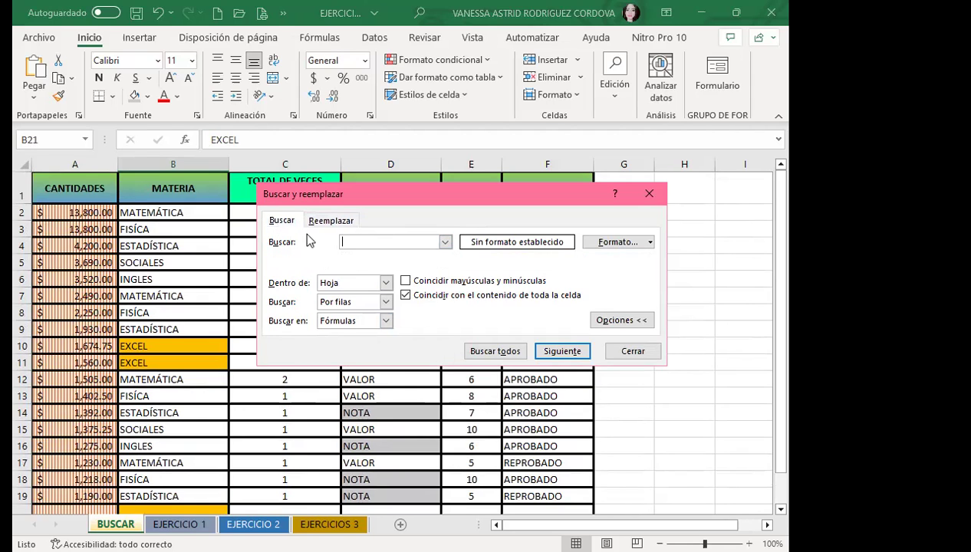
type("APROBADO")
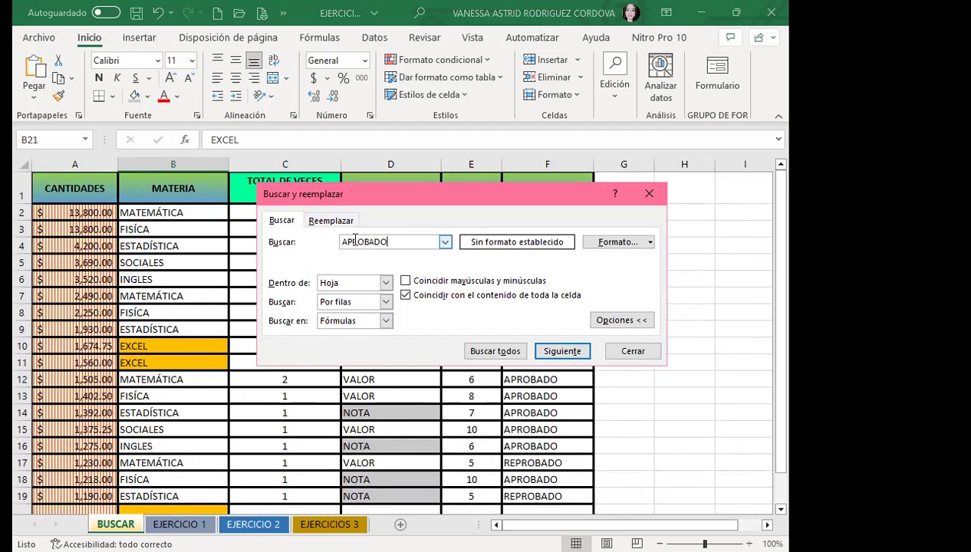
left_click(495, 351)
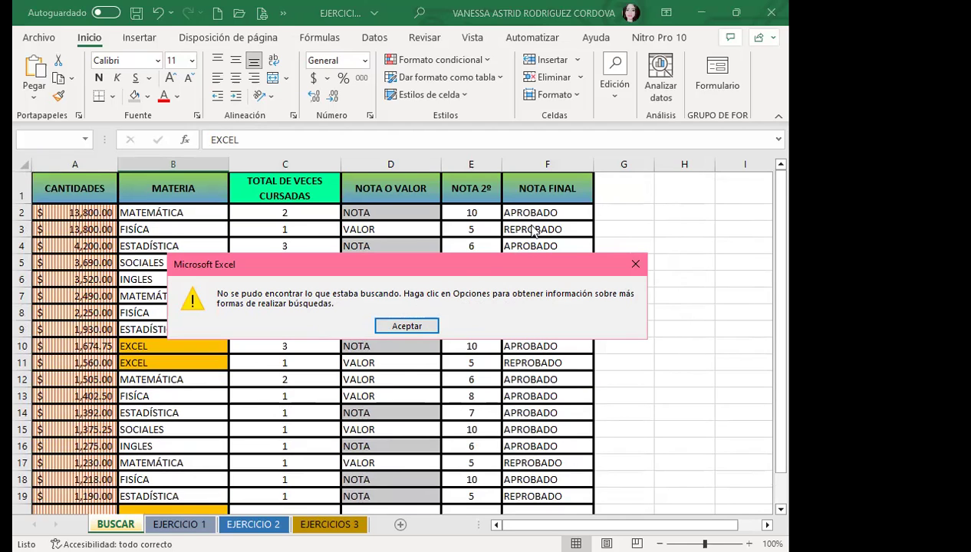
left_click(406, 326)
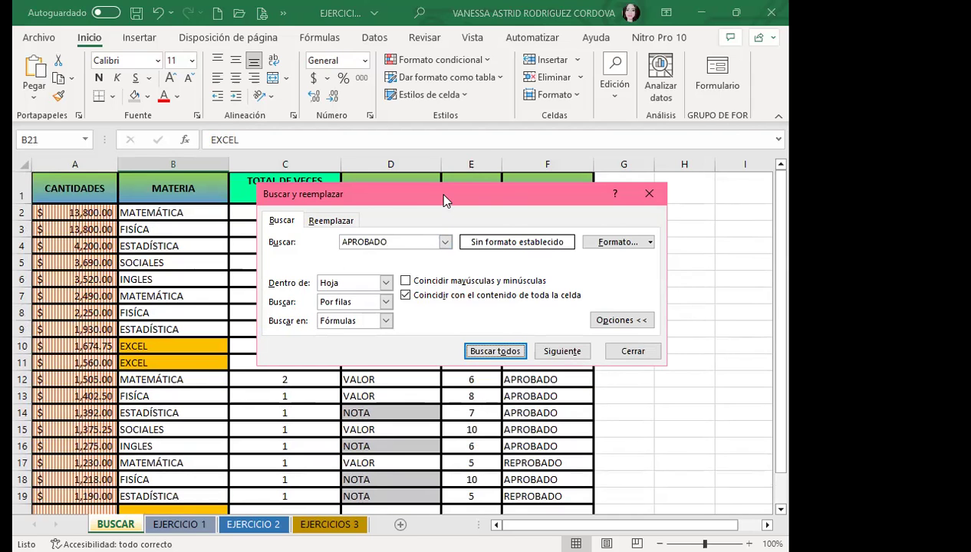
Search for APROBADO allowing partial-cell matches and review the results starting at F2.
left_click_drag(443, 199, 257, 99)
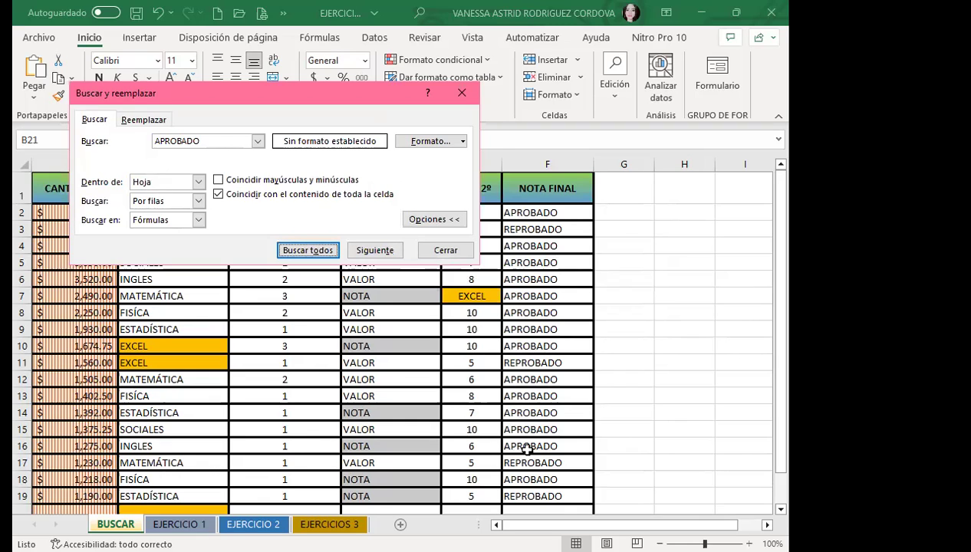
left_click(219, 194)
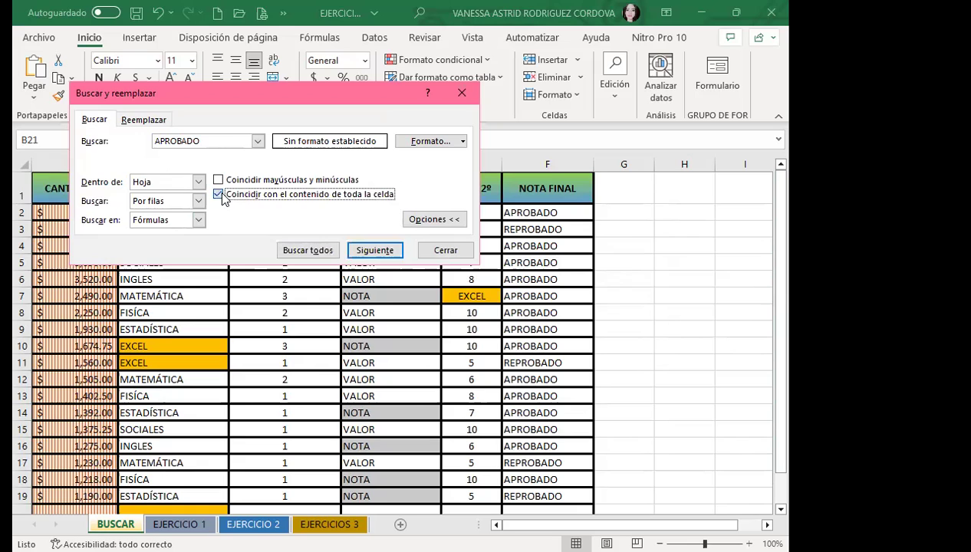
left_click(290, 250)
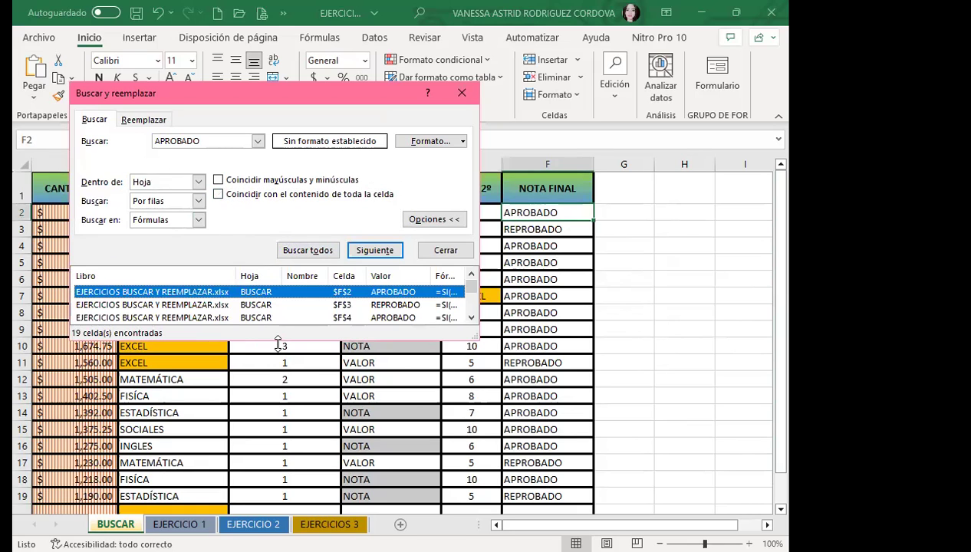
left_click_drag(277, 339, 280, 529)
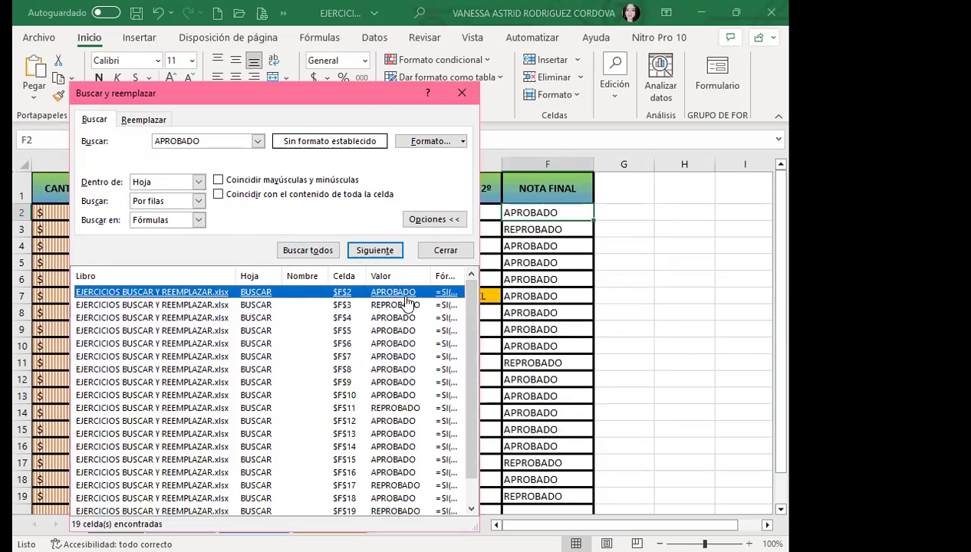
scroll(330, 345, "down", 1)
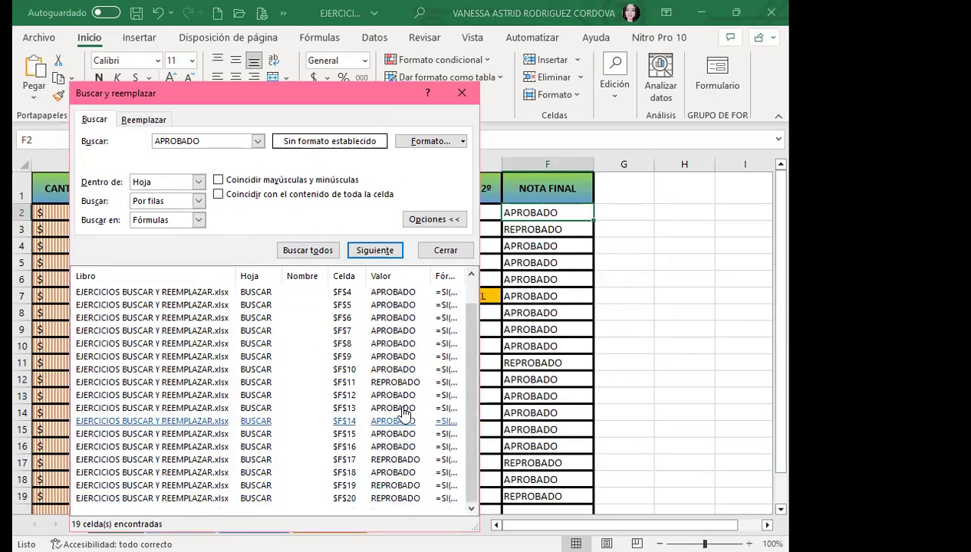
scroll(384, 345, "up", 1)
left_click(395, 292)
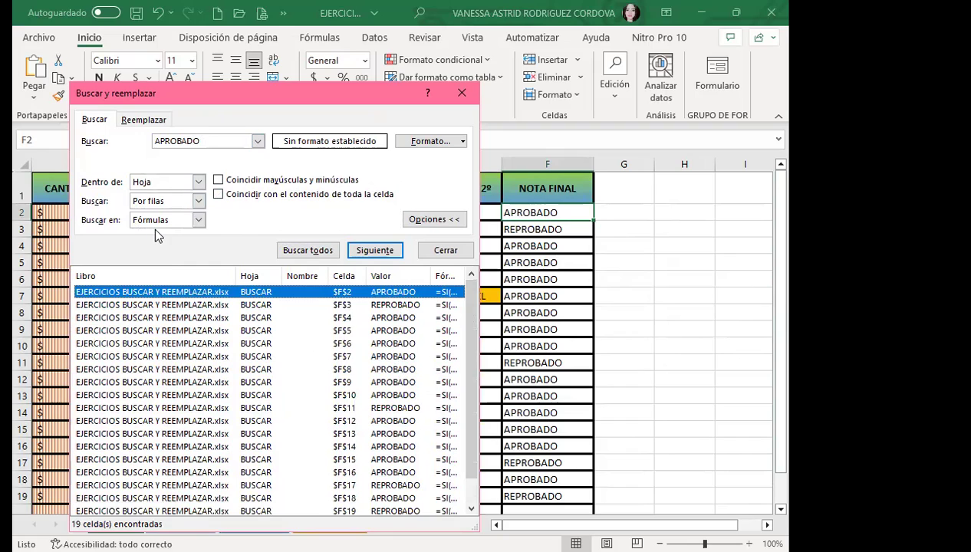
Search in values instead of formulas, listing 14 APROBADO matches, then close the window.
left_click(198, 220)
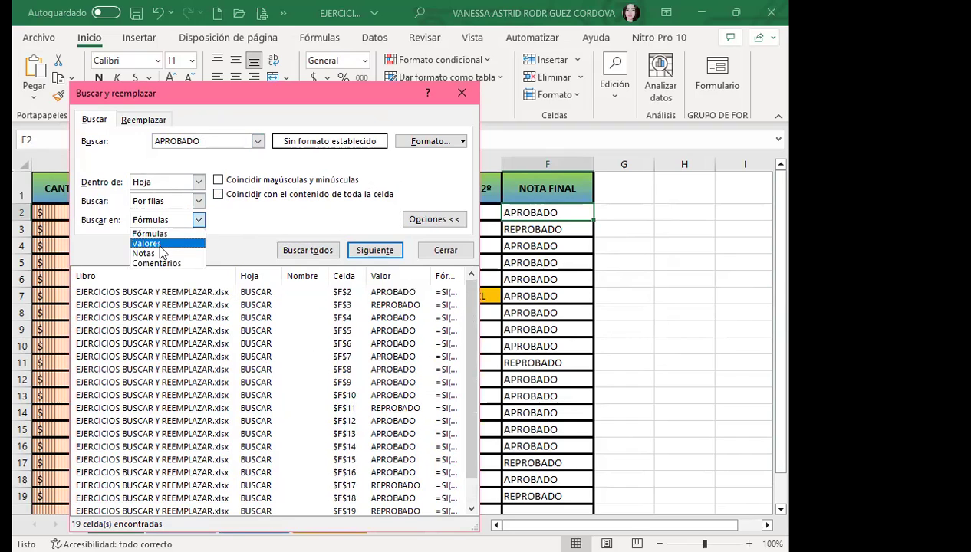
left_click(147, 243)
left_click(305, 251)
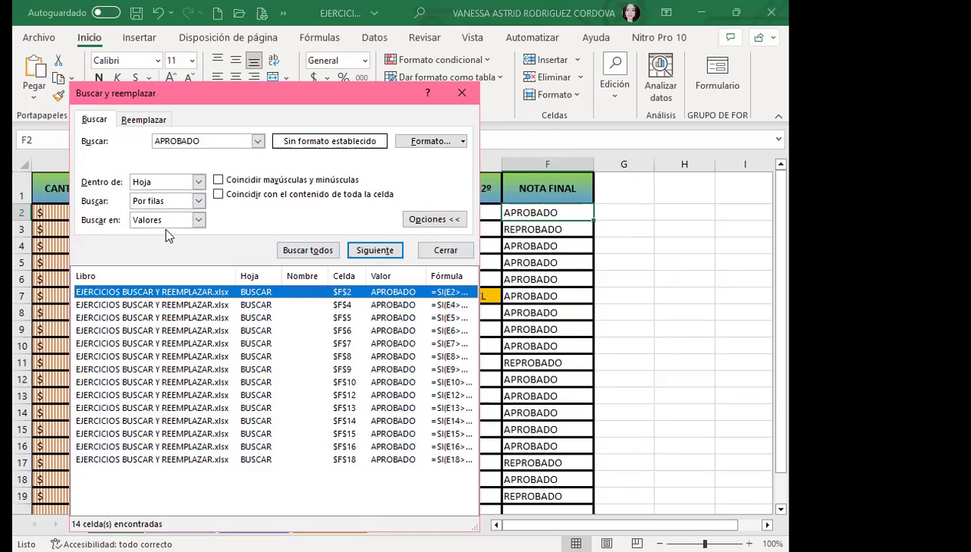
left_click(267, 479)
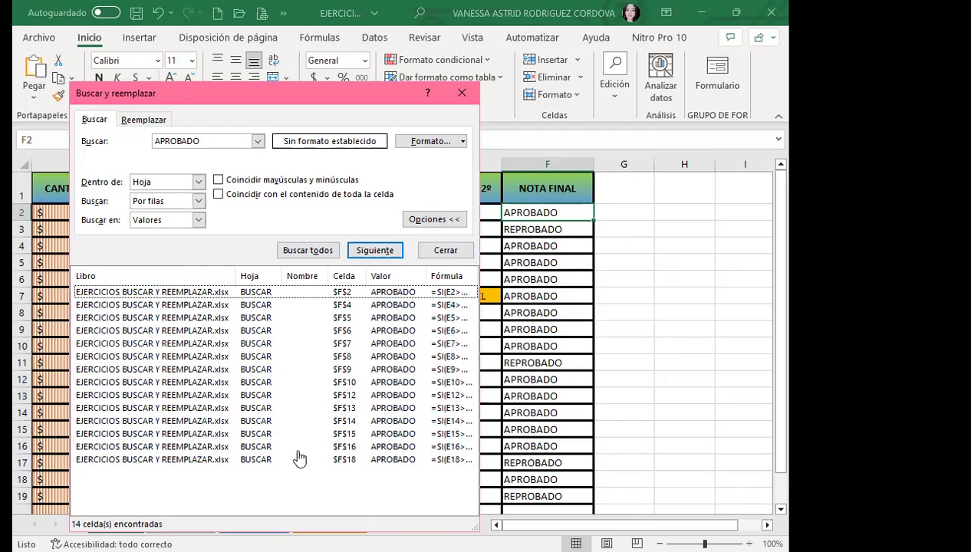
left_click(461, 93)
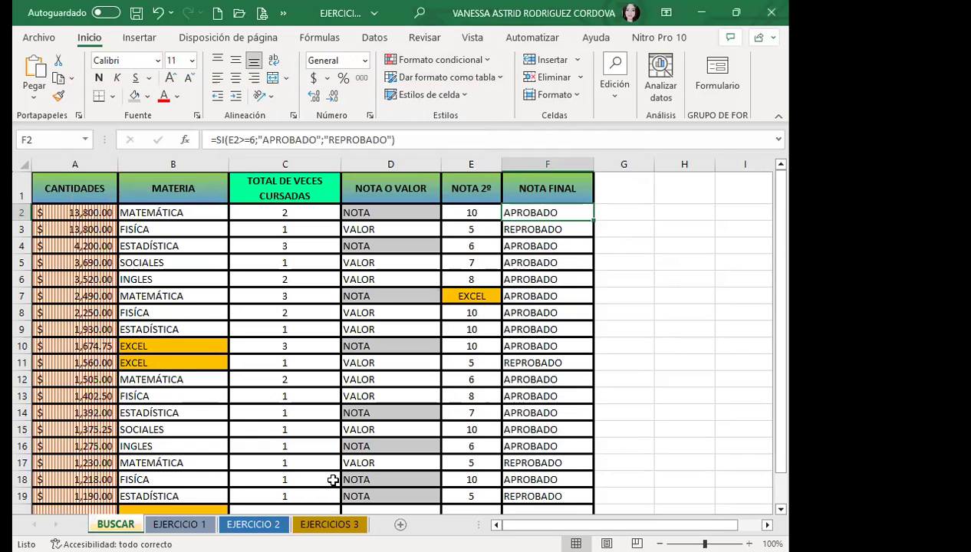
Go to the EJERCICIOS 3 sheet and select a cell in its table.
left_click(253, 524)
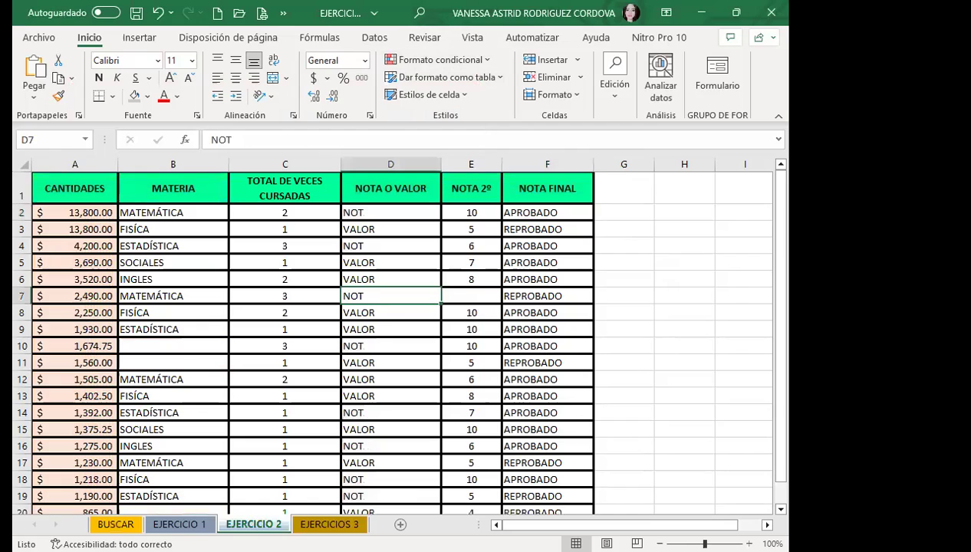
left_click(329, 524)
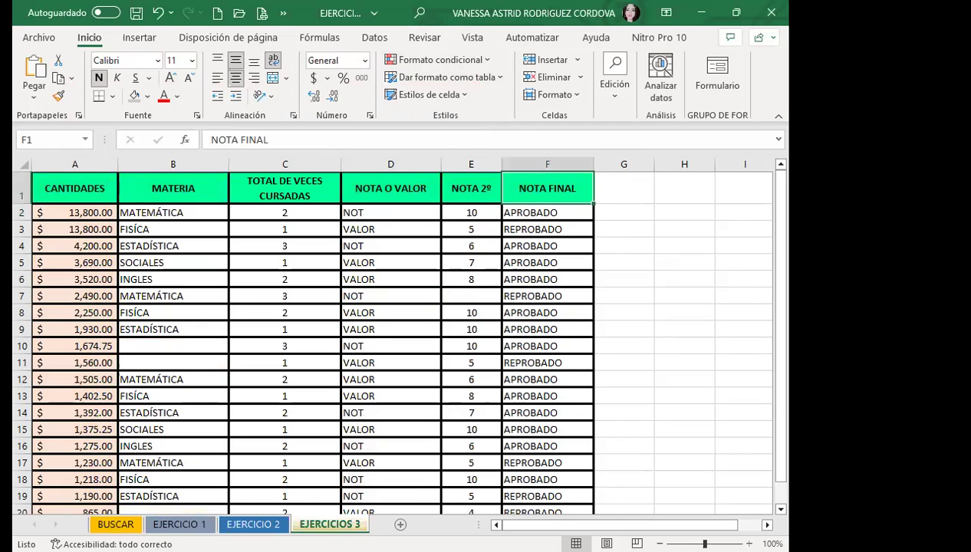
left_click(476, 310)
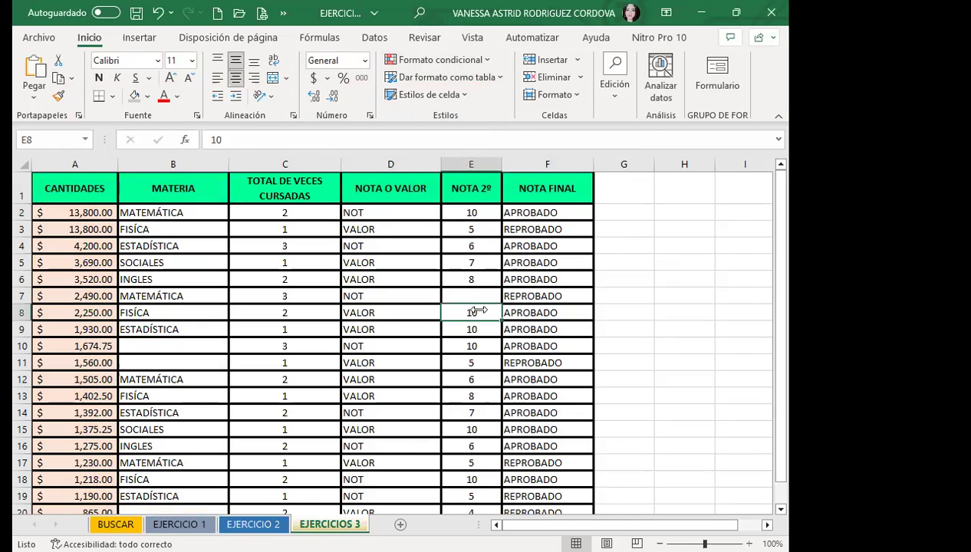
Clear the search text and set the search format to A1's green header format.
key("ctrl+b")
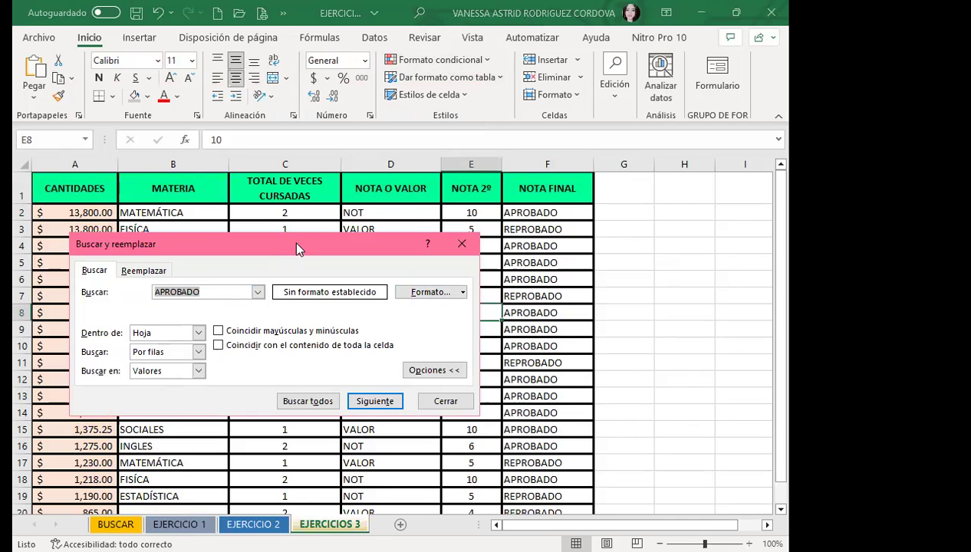
left_click_drag(268, 244, 537, 173)
key("BackSpace")
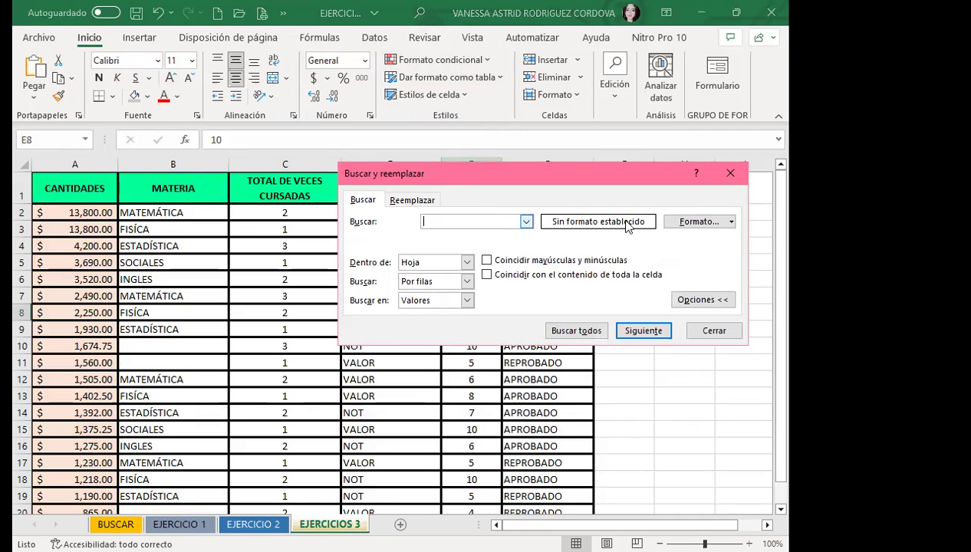
left_click(731, 222)
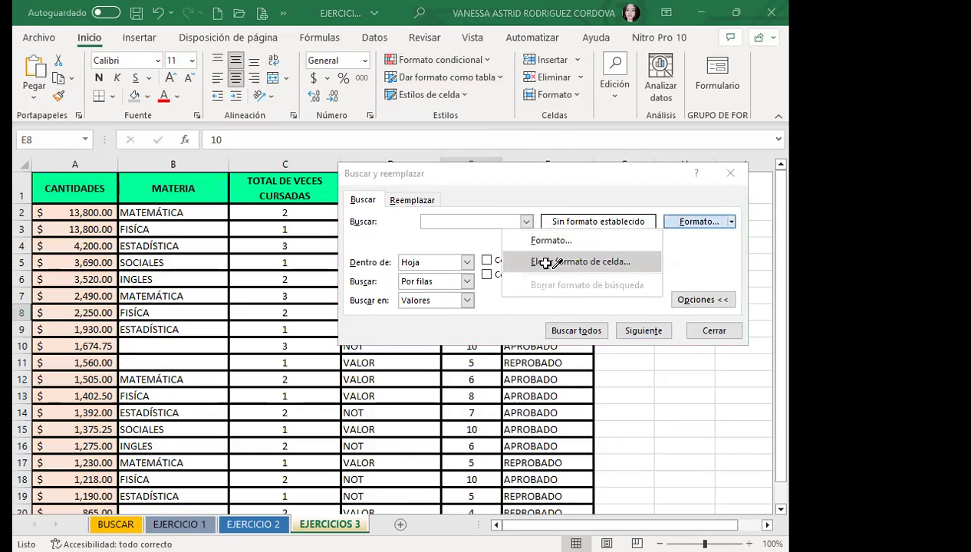
left_click(545, 262)
left_click(88, 184)
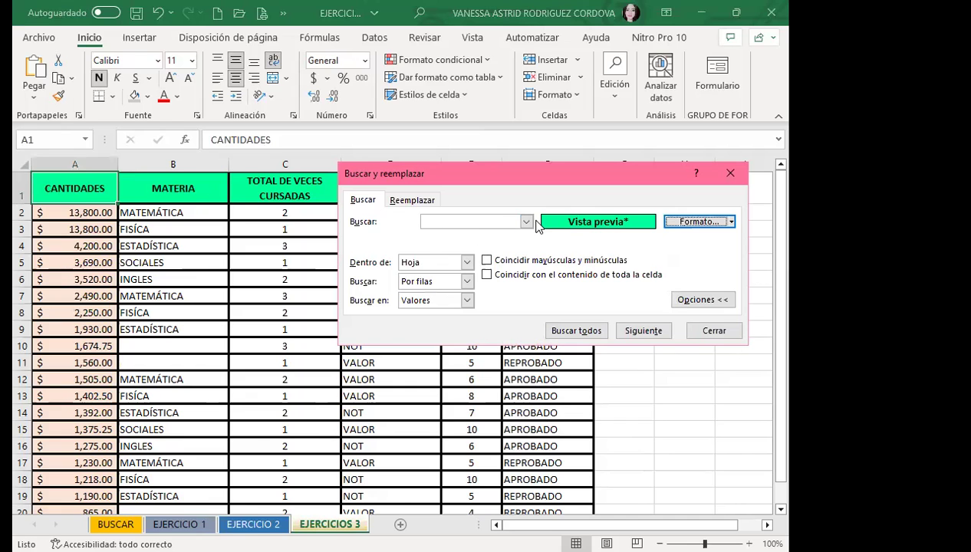
left_click(409, 200)
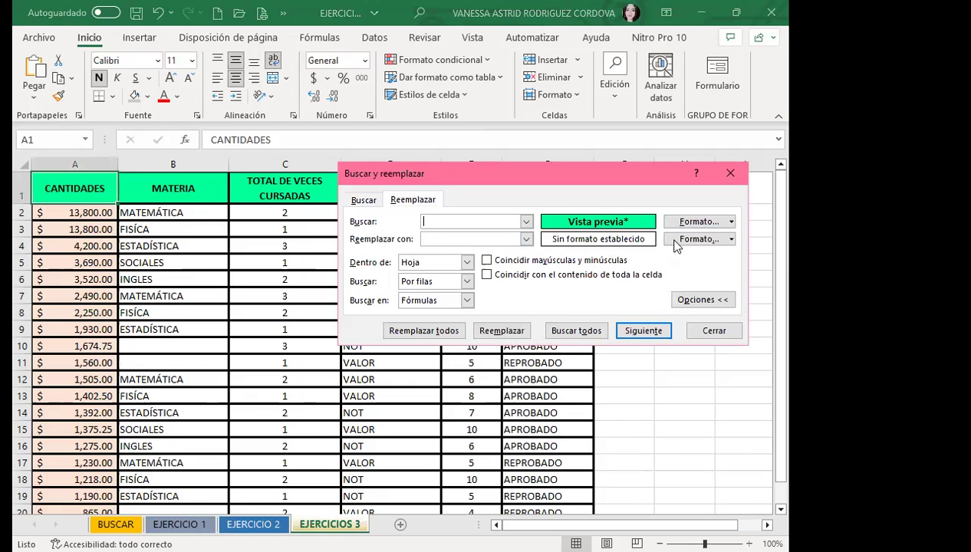
Set a blue fill as the replacement format and search within the whole workbook.
left_click(732, 239)
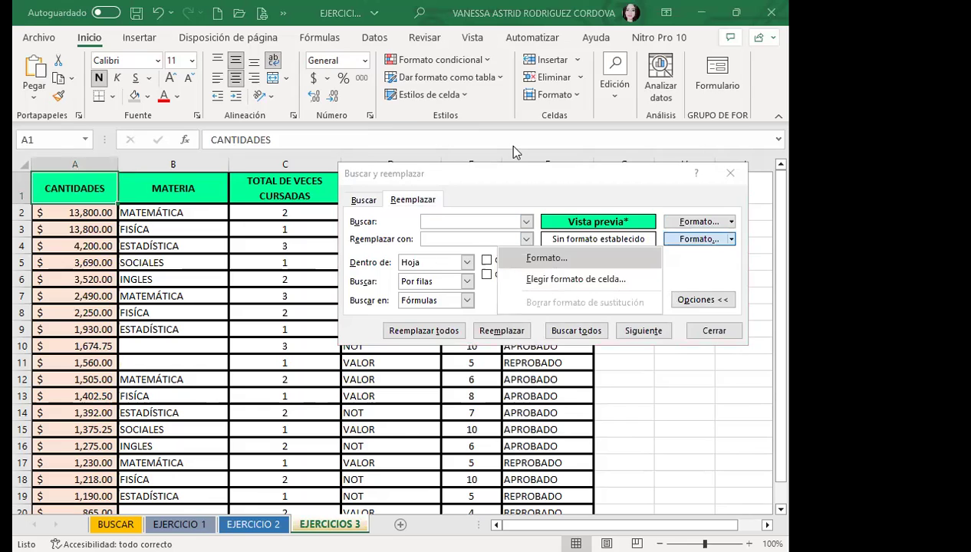
key("Return")
left_click(426, 201)
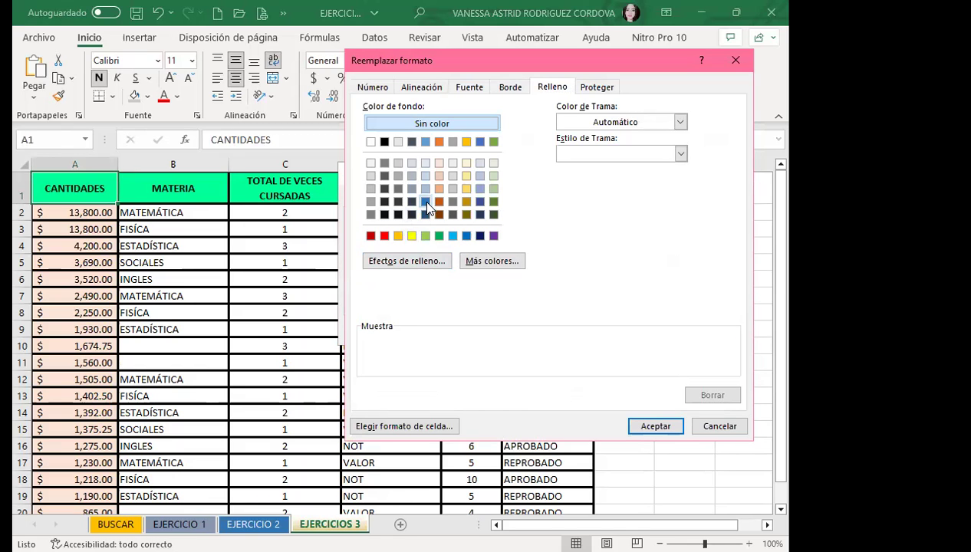
left_click(656, 426)
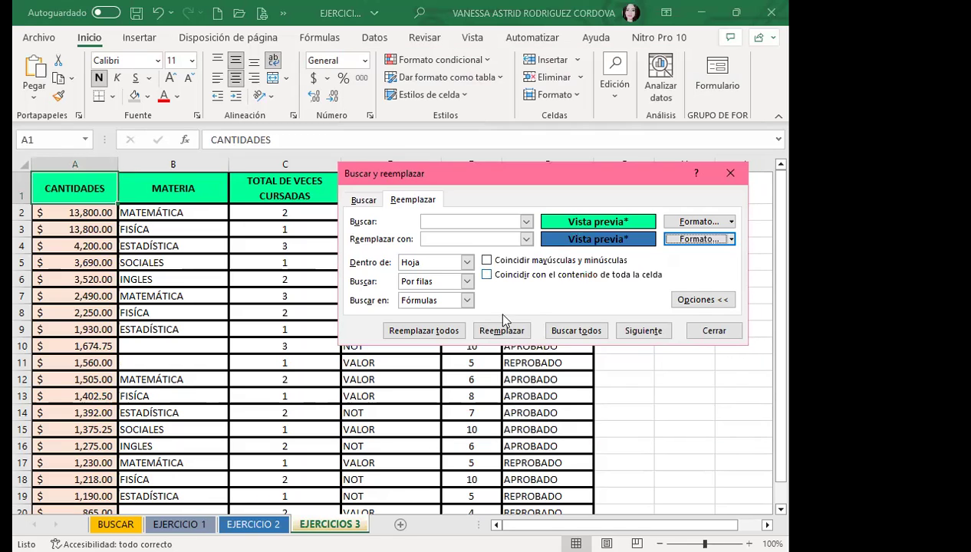
left_click(466, 263)
left_click(424, 287)
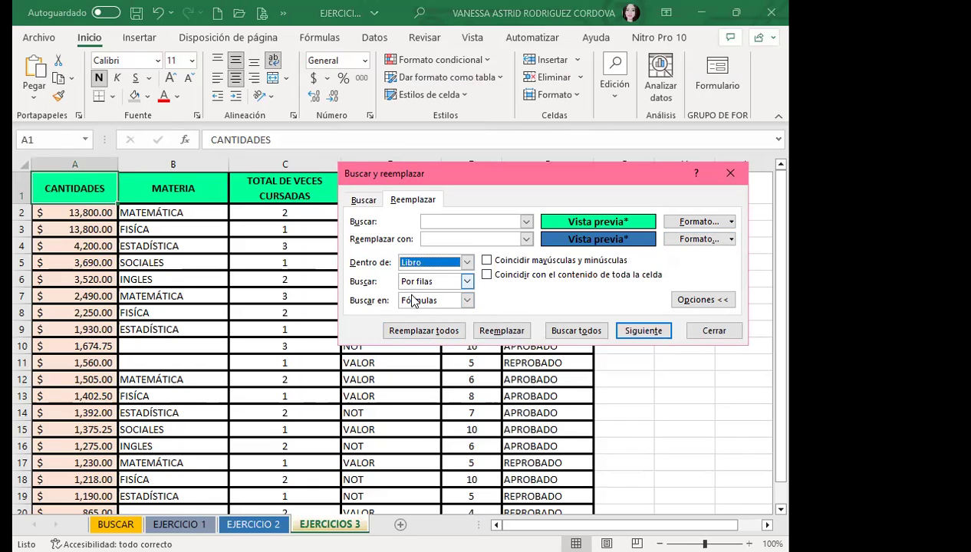
Recolour all 19 green headers blue and check sheets EJERCICIO 1 and 2.
left_click(413, 329)
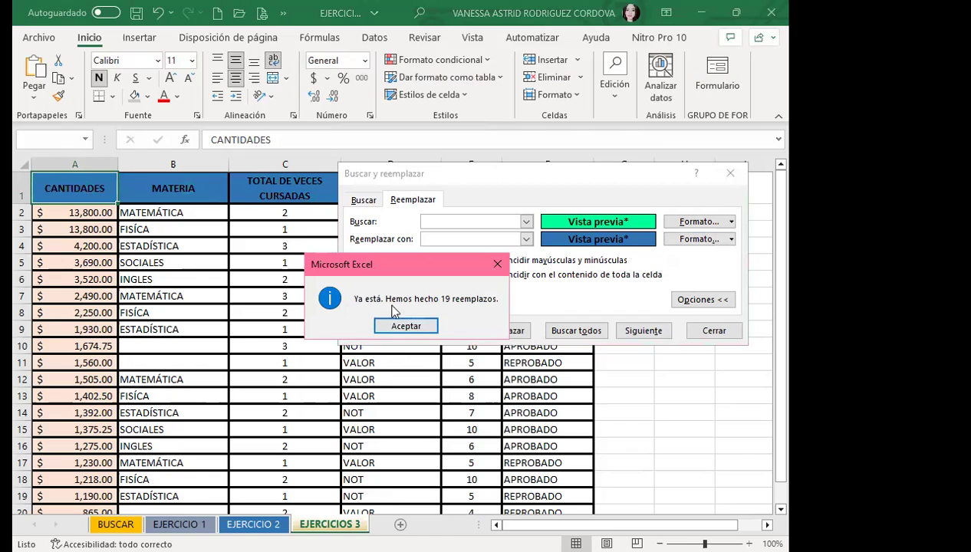
left_click(407, 327)
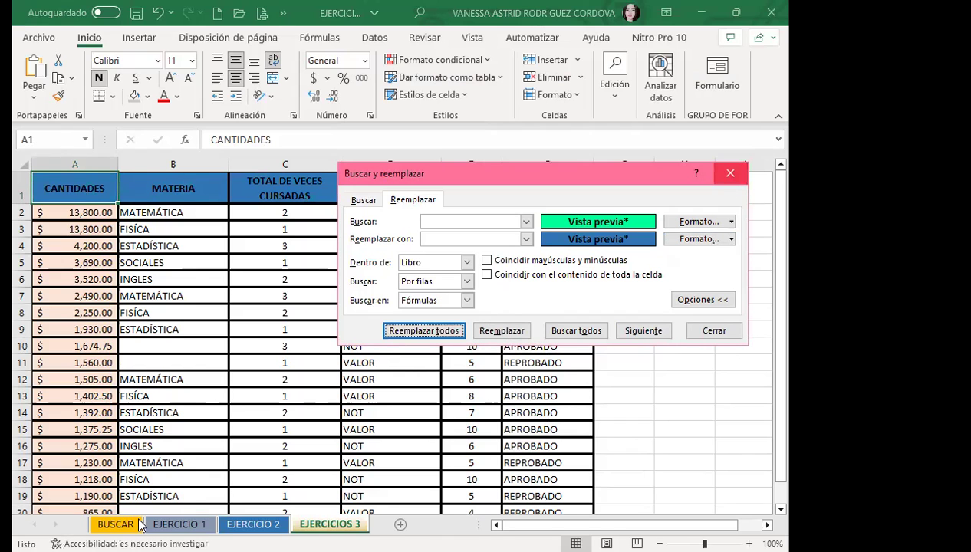
key("Escape")
left_click(180, 524)
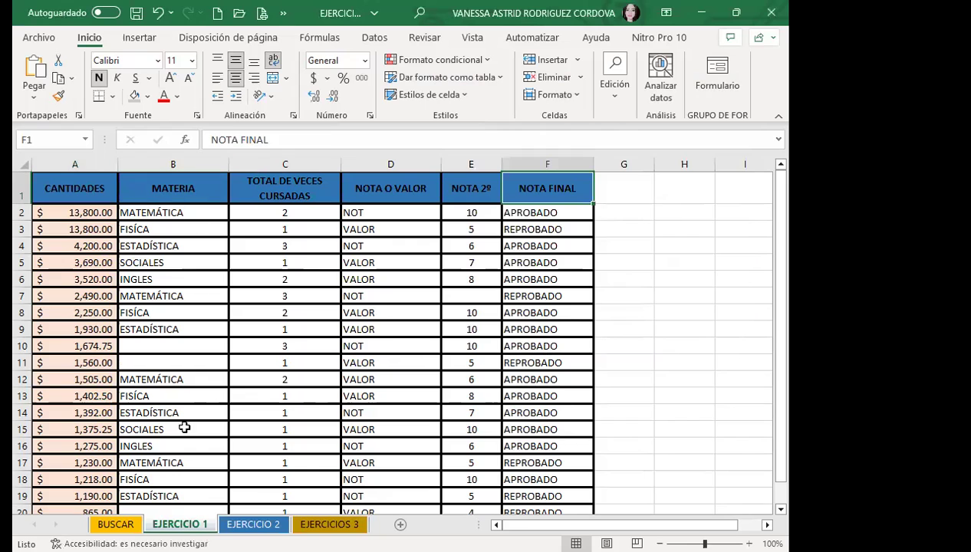
left_click(253, 524)
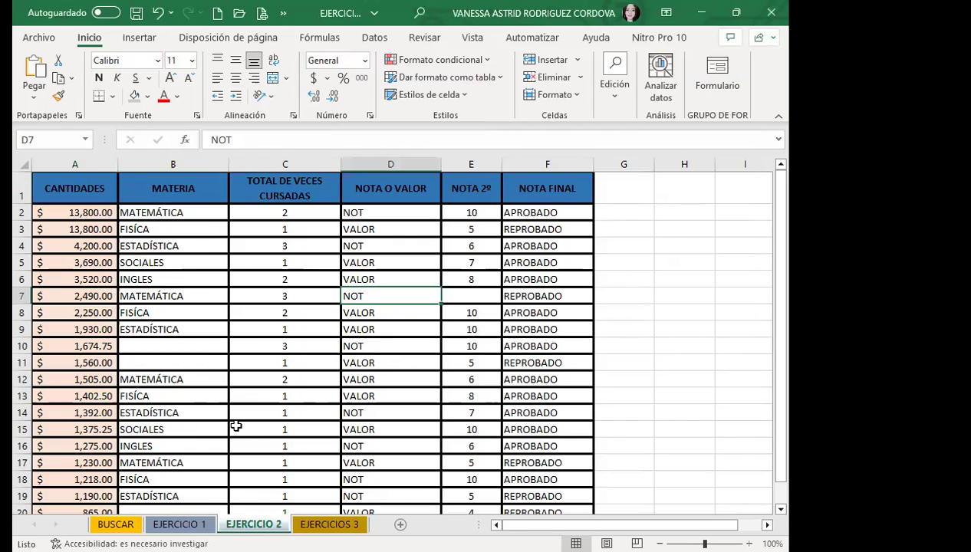
left_click(116, 524)
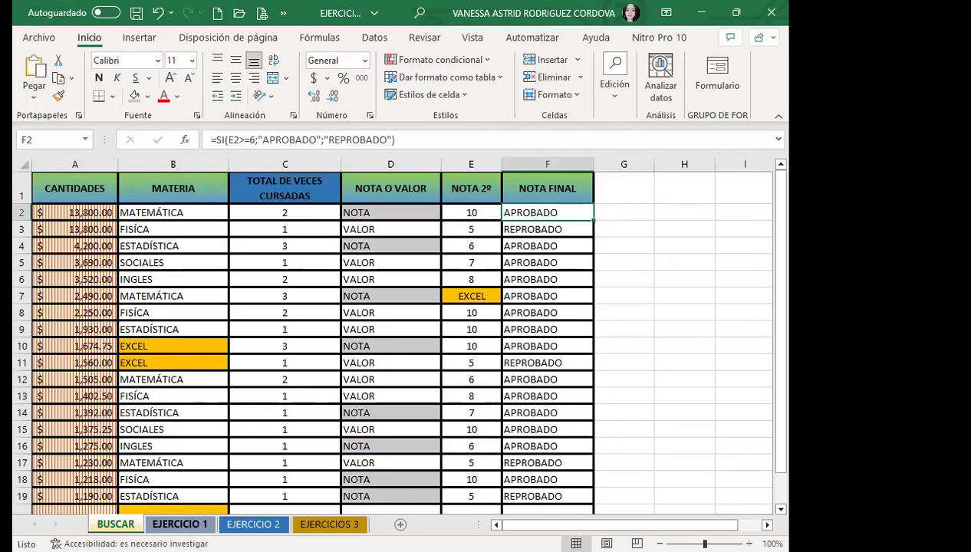
left_click(180, 524)
left_click(253, 524)
left_click(329, 524)
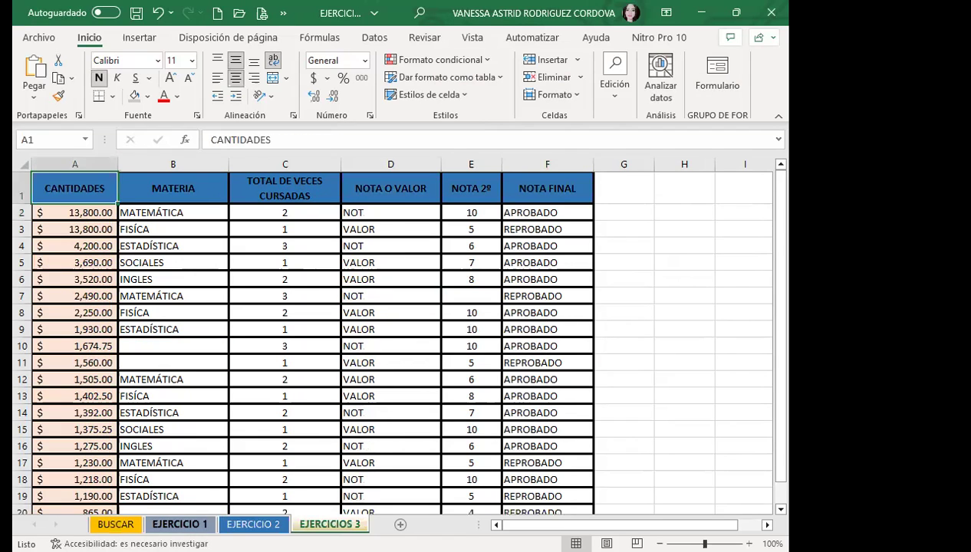
left_click(179, 524)
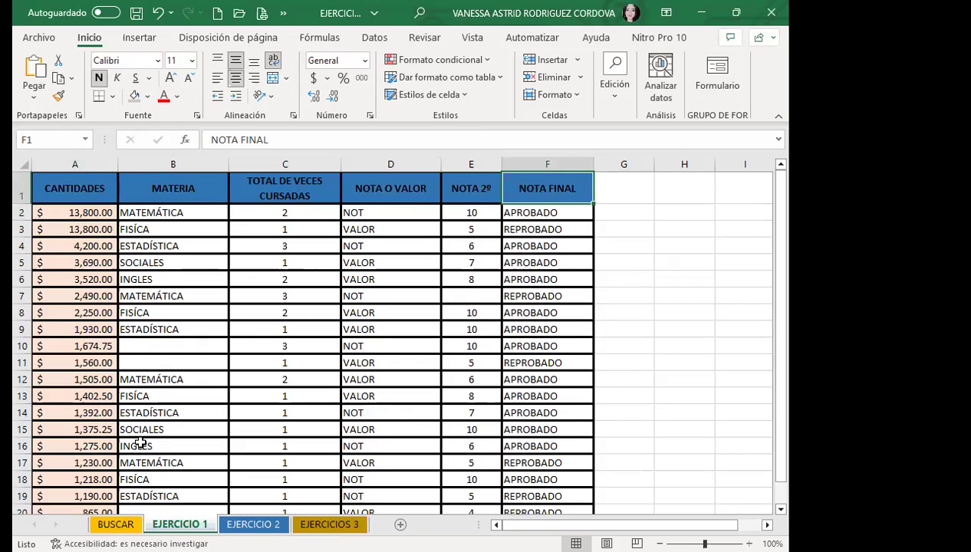
left_click(329, 524)
left_click(257, 524)
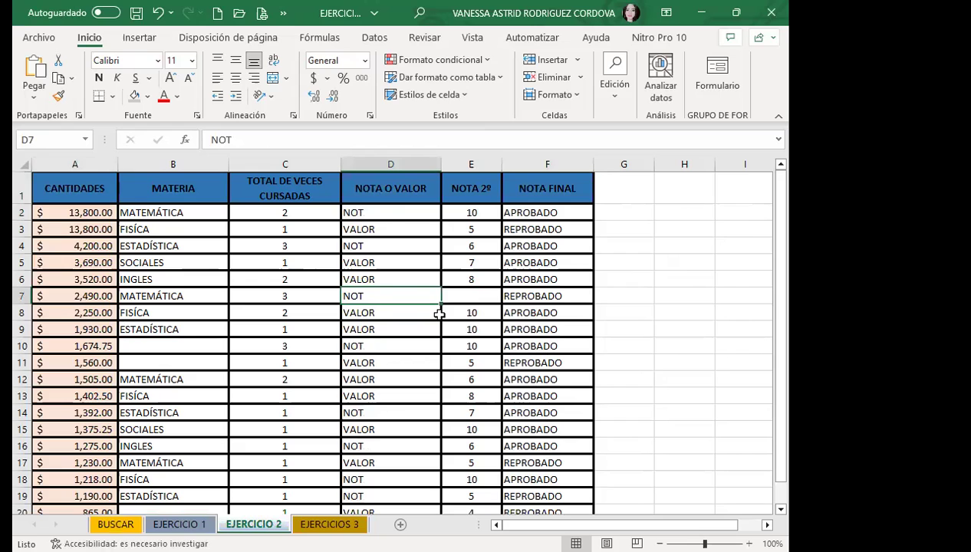
key("ctrl+b")
Sample the peach CANTIDADES format from cell A2 as the search format.
left_click(418, 218)
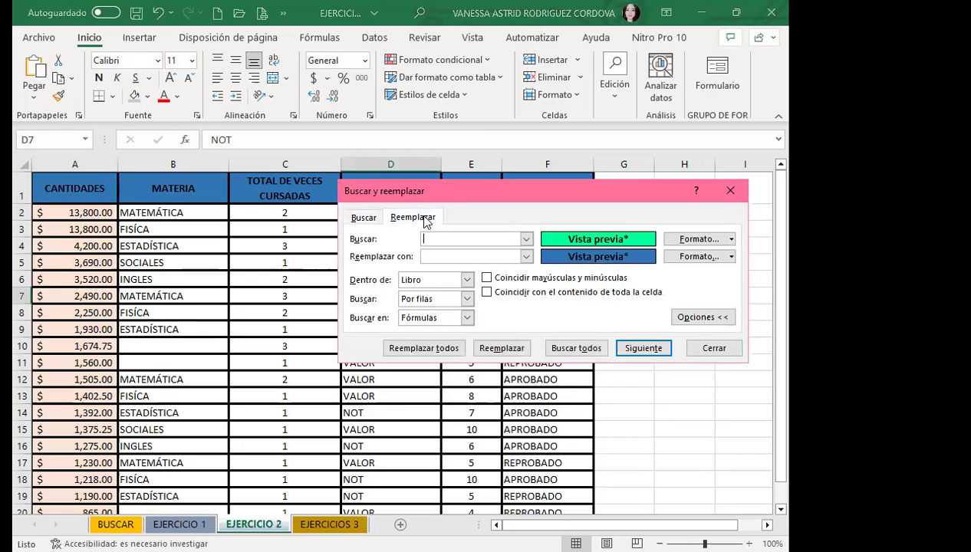
left_click(733, 241)
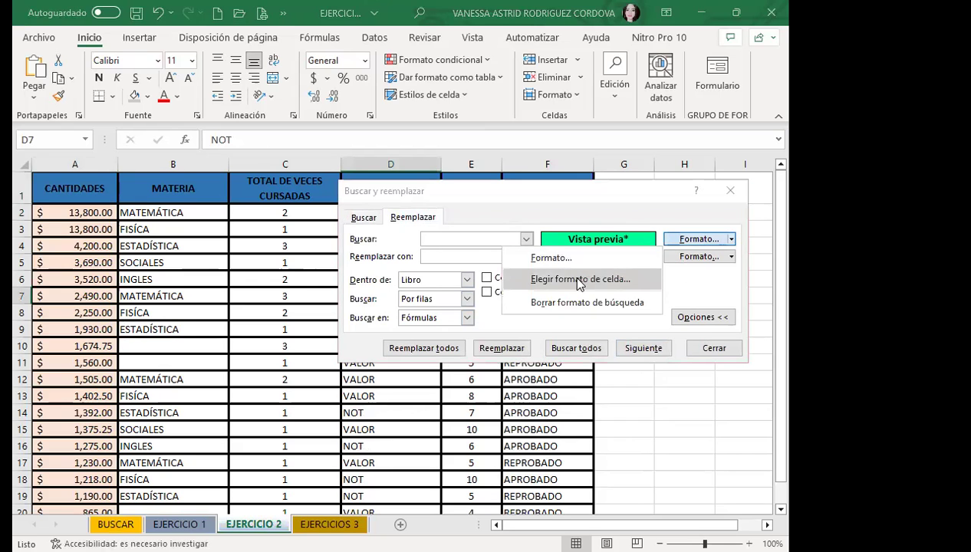
key("Escape")
key("Escape")
left_click(77, 212)
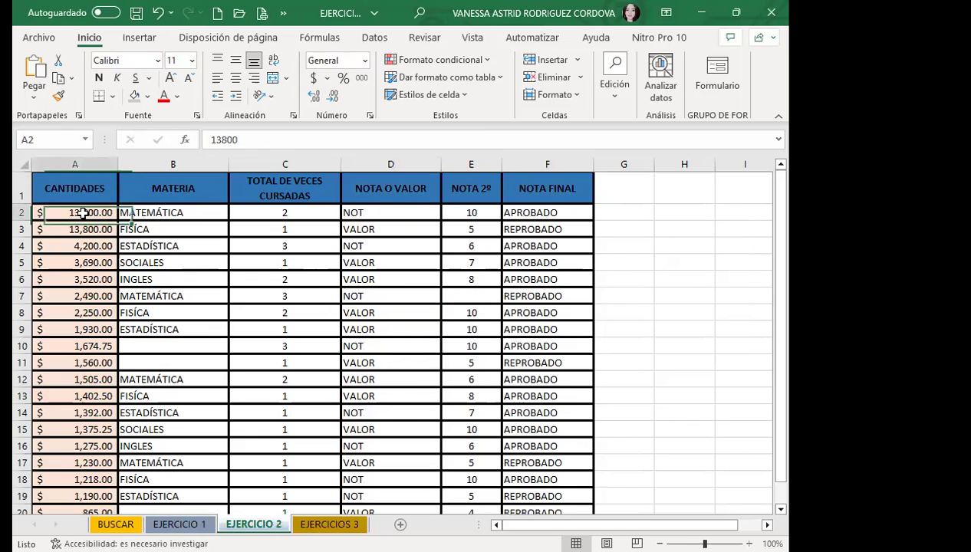
key("ctrl+l")
Set a green fill as the replacement format.
left_click(732, 257)
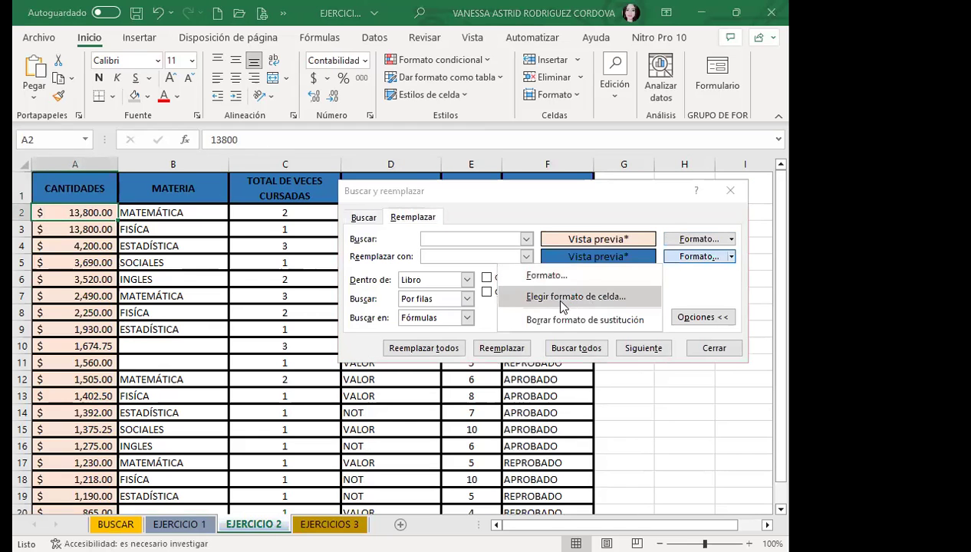
left_click(544, 276)
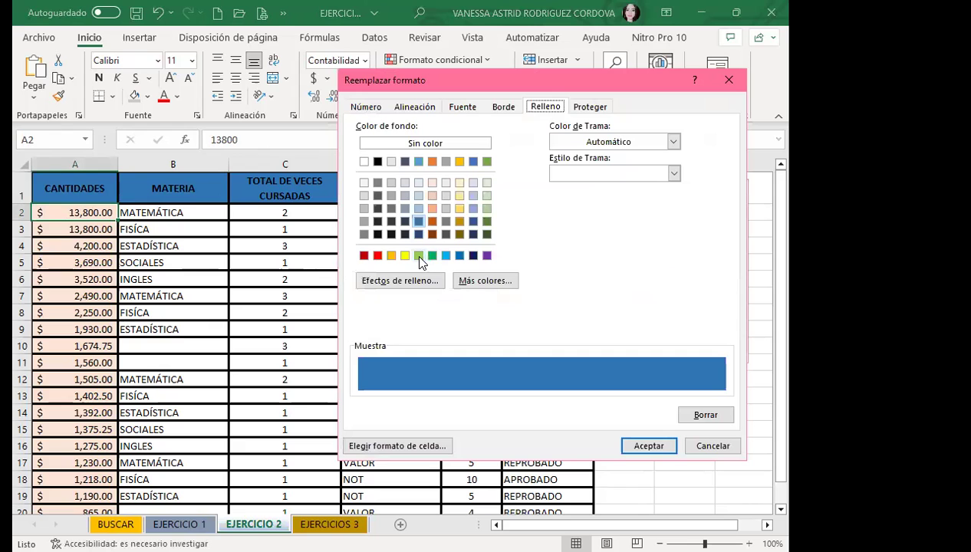
left_click(419, 256)
left_click(631, 443)
key("Return")
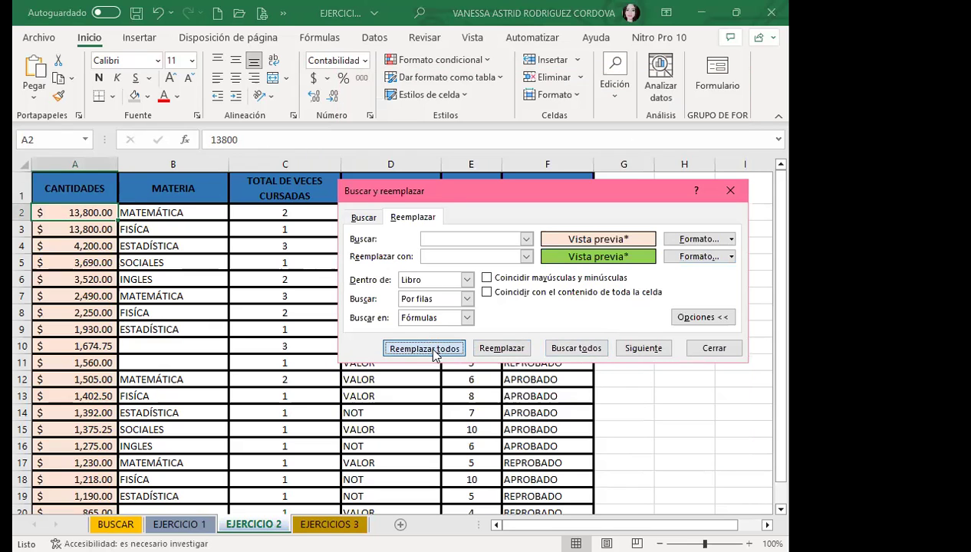
Replace all 57 peach cells with green and check cell A6 on EJERCICIO 1.
left_click(433, 350)
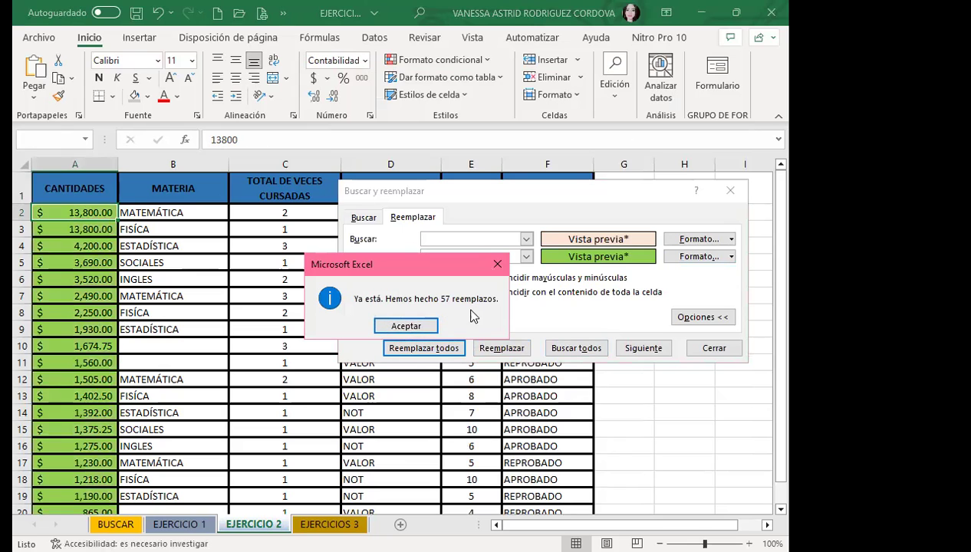
left_click(400, 328)
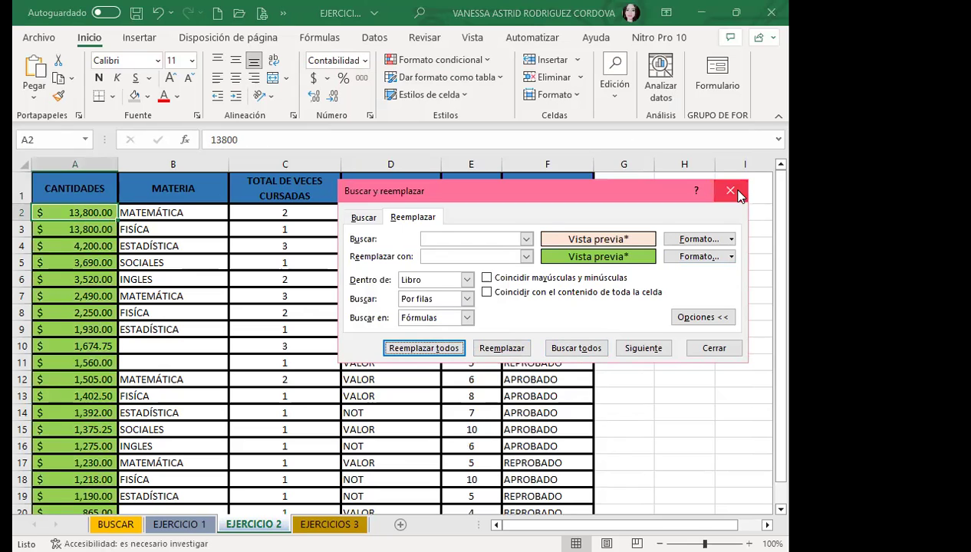
left_click(730, 191)
left_click(180, 525)
left_click(61, 281)
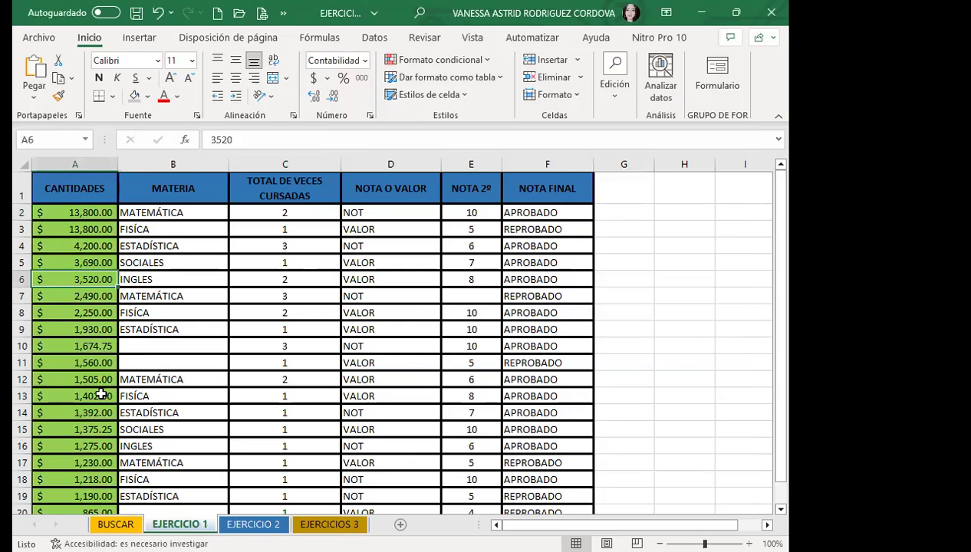
left_click(253, 524)
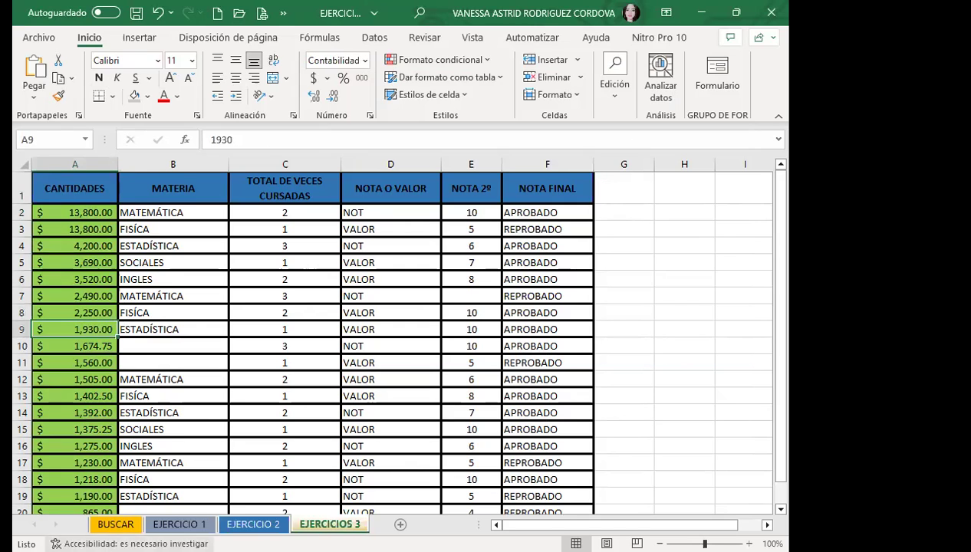
left_click(115, 525)
left_click(69, 315)
scroll(83, 291, "down", 2)
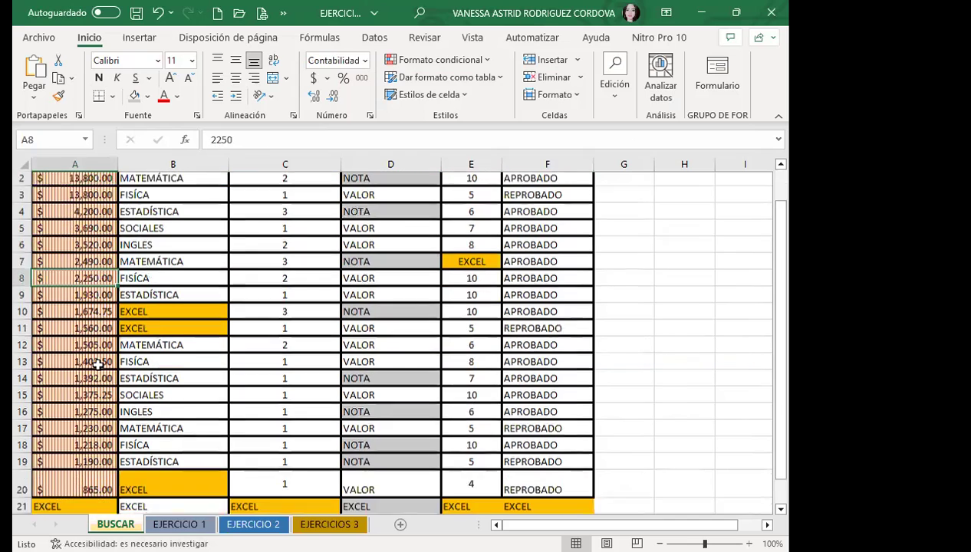
scroll(100, 345, "up", 1)
left_click(179, 524)
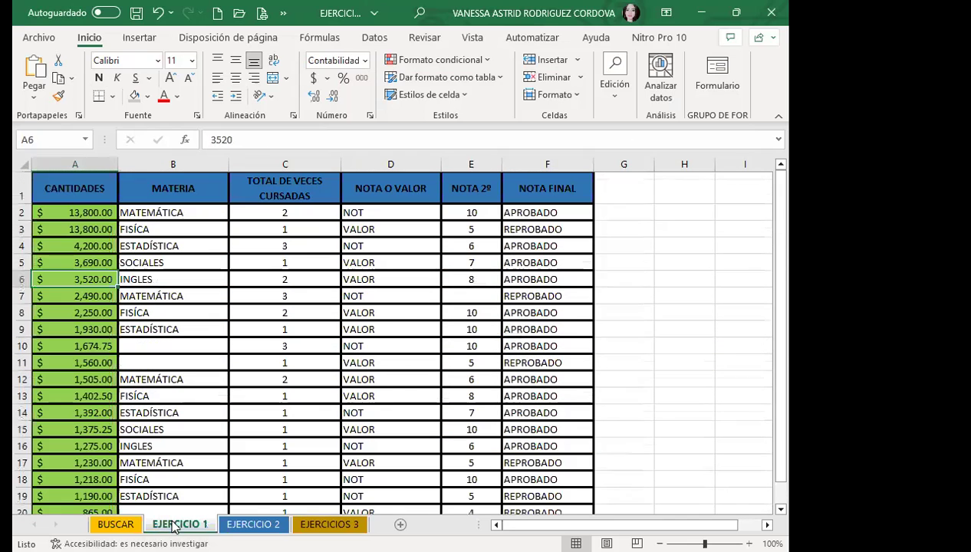
left_click(386, 246)
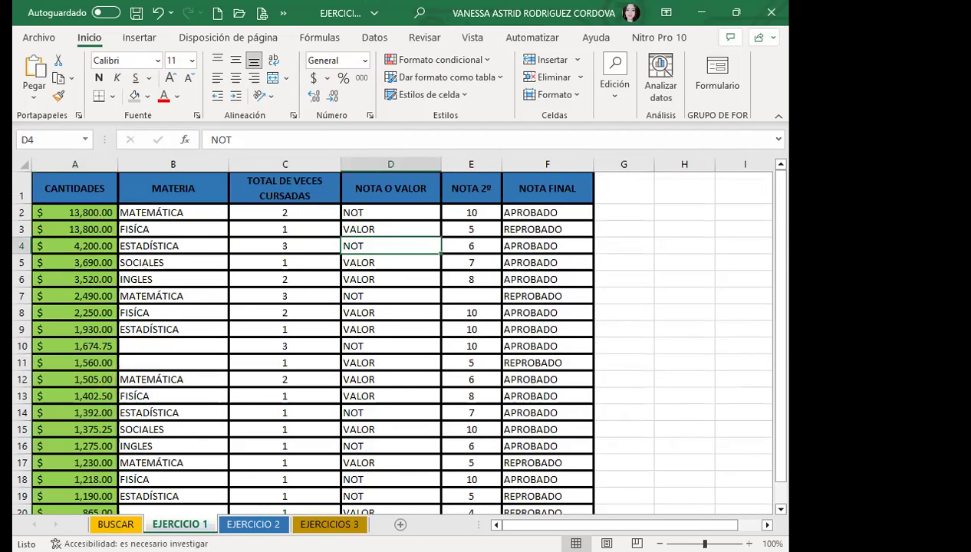
left_click(253, 525)
left_click(329, 525)
left_click(192, 524)
Clear the search and green replacement format criteria.
key("ctrl+b")
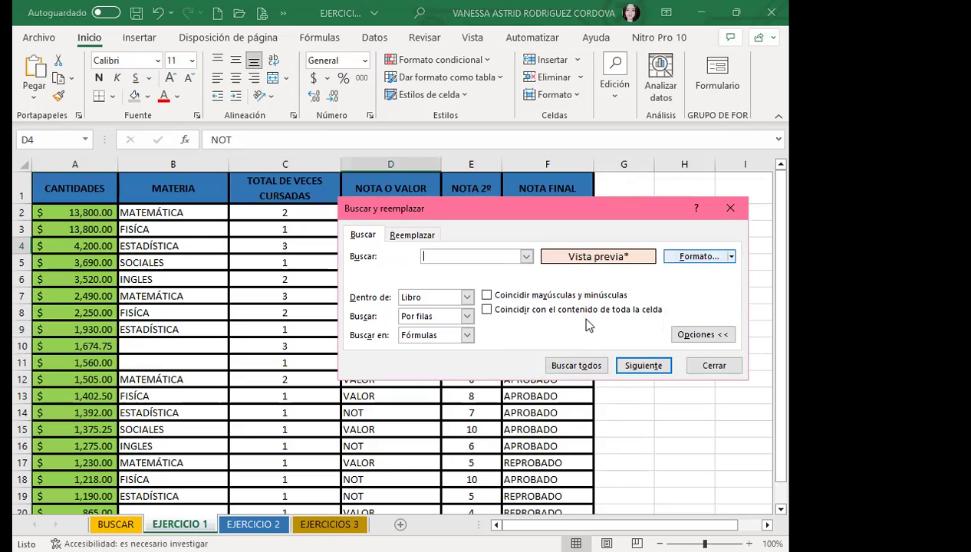
left_click(728, 257)
left_click(403, 238)
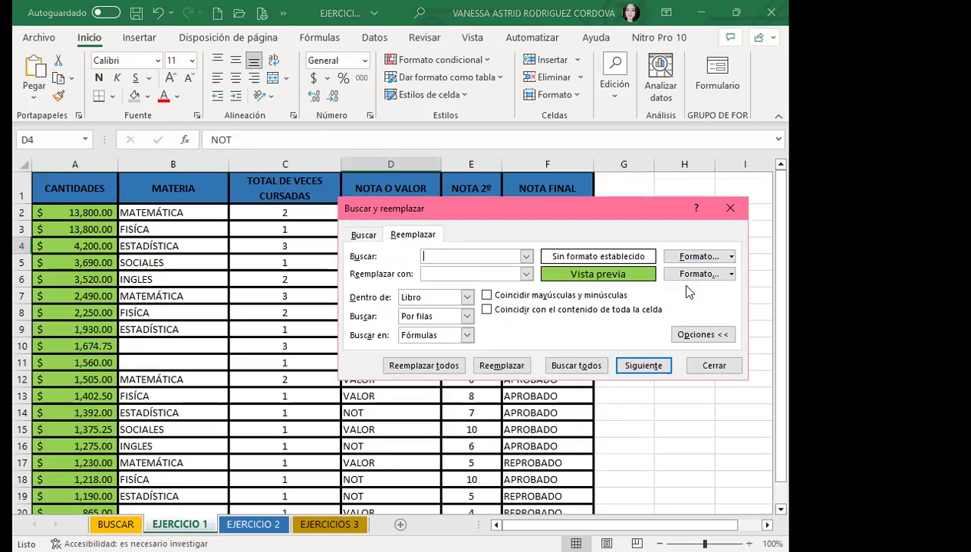
left_click(731, 274)
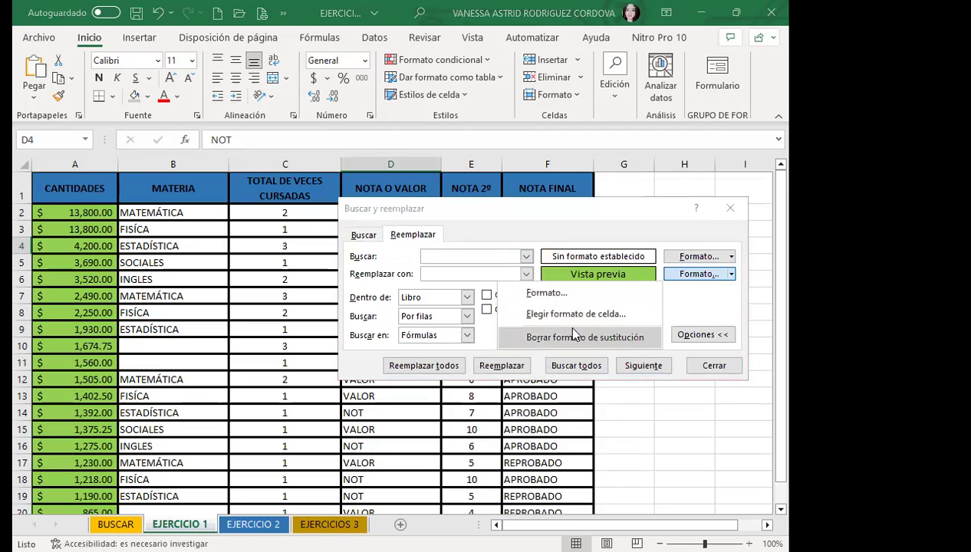
left_click(573, 336)
left_click(364, 235)
Find all 24 cells whose entire content is NOT.
type("NOT")
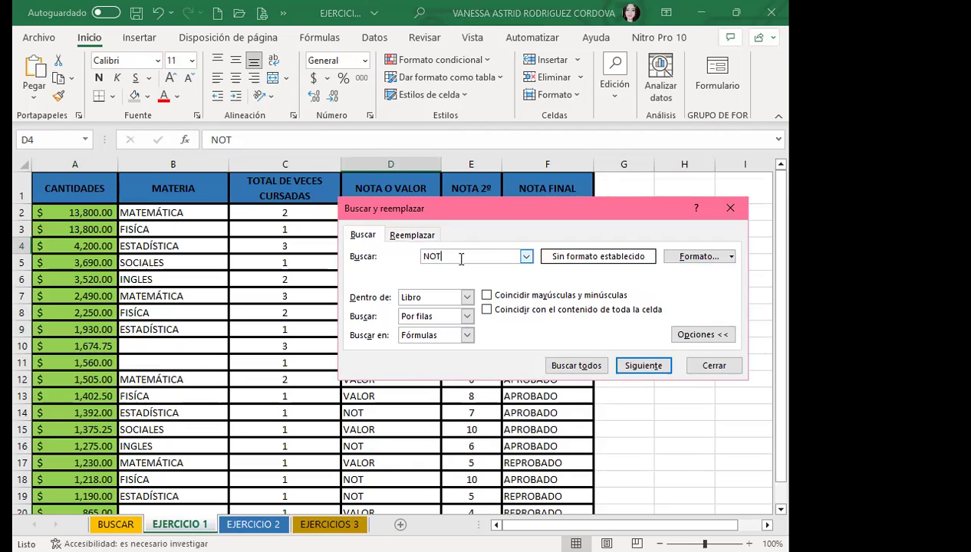
left_click(486, 309)
left_click(575, 366)
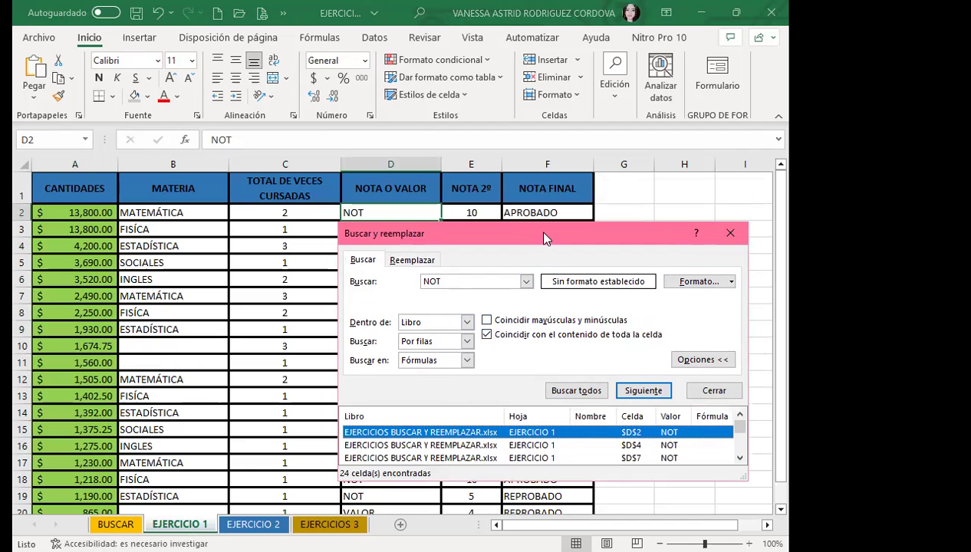
left_click_drag(543, 239, 534, 102)
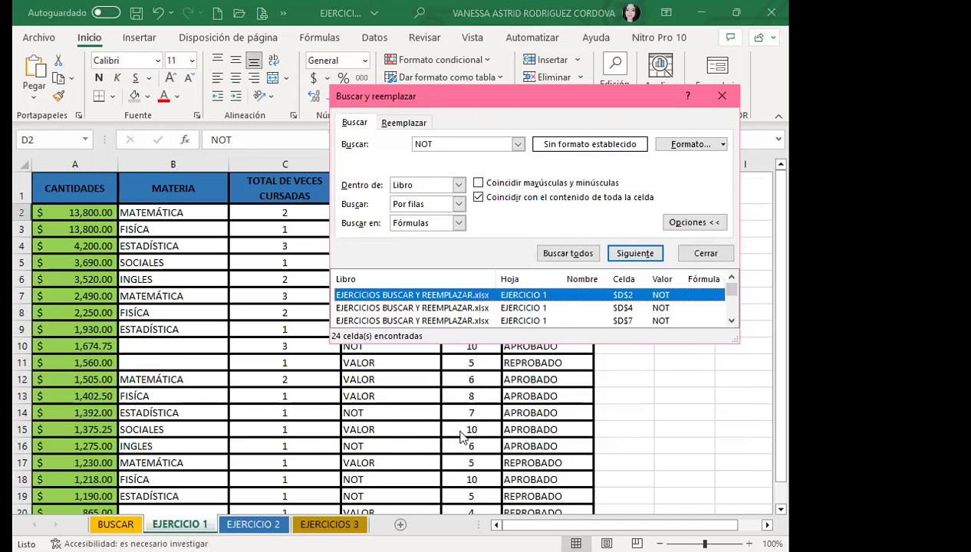
left_click_drag(463, 342, 462, 431)
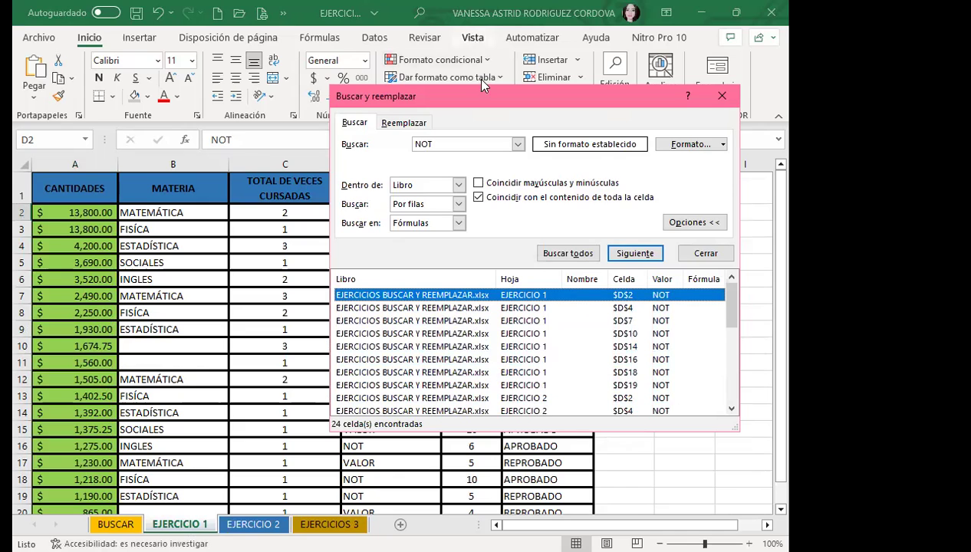
Replace all 24 NOT cells with NOTA and close the dialog.
left_click(404, 122)
type("MOTA")
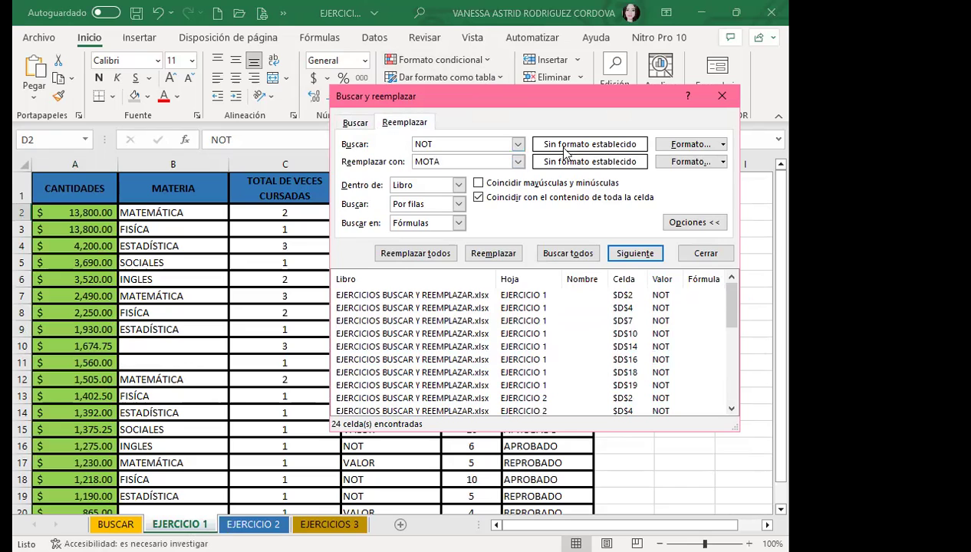
key("BackSpace")
key("BackSpace")
key("BackSpace")
key("BackSpace")
type("NOTA")
left_click(405, 254)
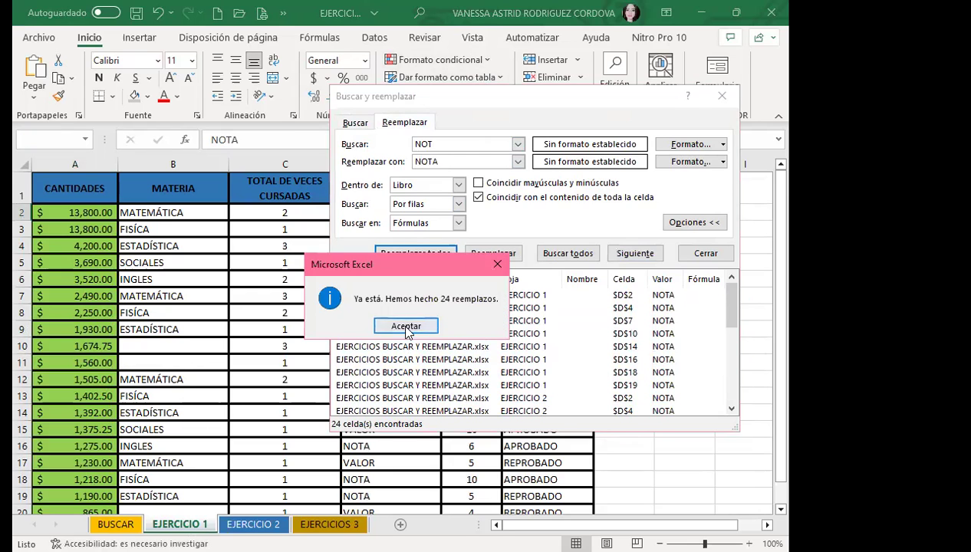
key("Return")
left_click(718, 95)
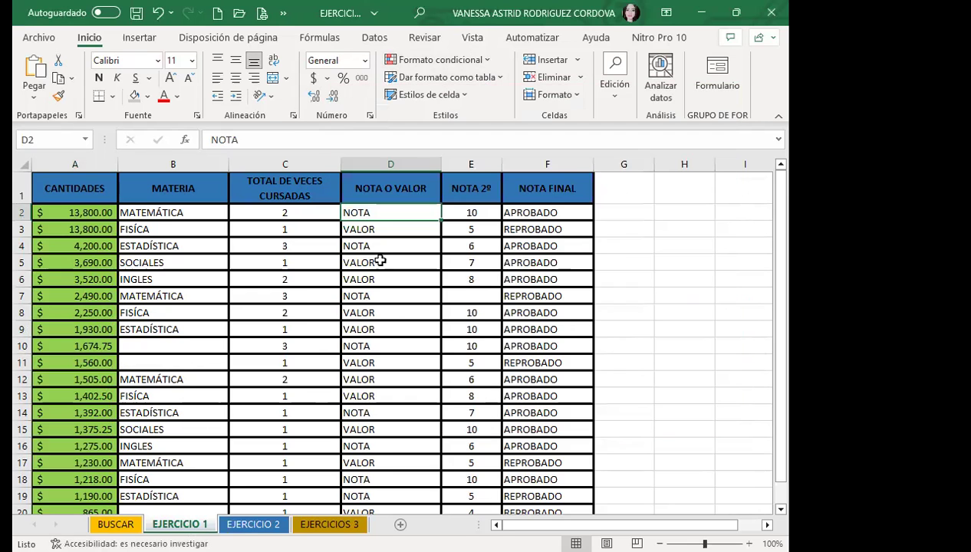
Check that column D on EJERCICIO 2 and EJERCICIOS 3 reads NOTA, e.g. D10 and D7.
left_click(254, 525)
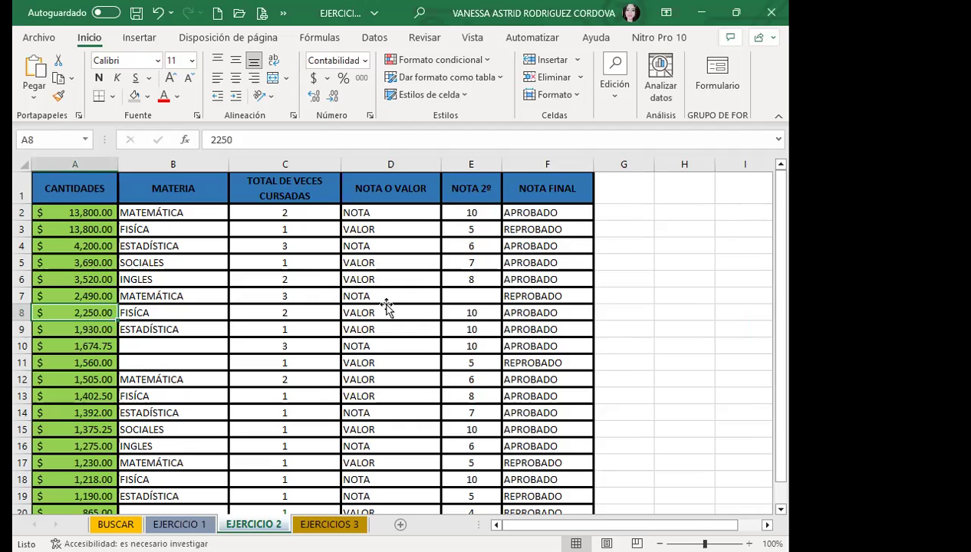
key("ctrl+Page_Down")
left_click(393, 344)
scroll(395, 349, "down", 2)
scroll(403, 373, "down", 2)
scroll(399, 349, "up", 3)
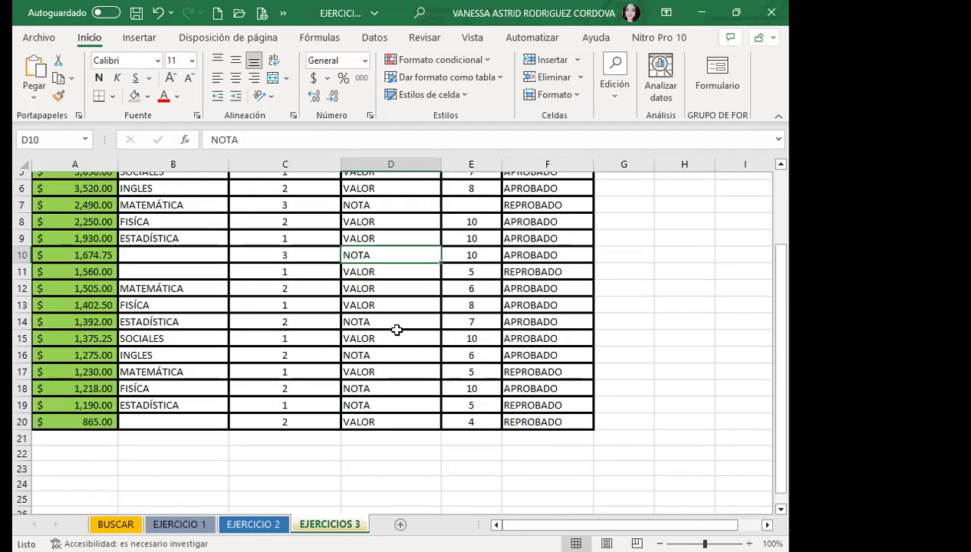
scroll(395, 326, "up", 2)
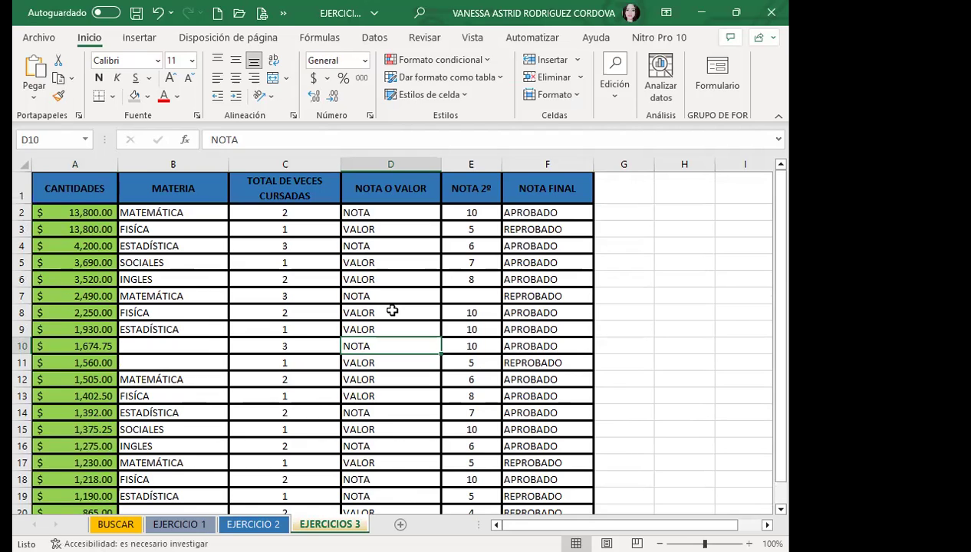
left_click(381, 298)
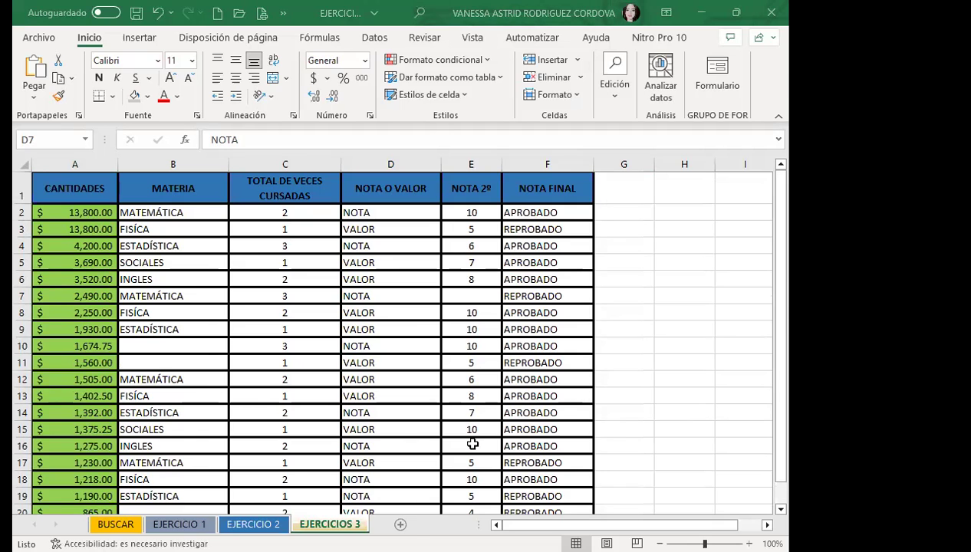
scroll(508, 236, "up", 10)
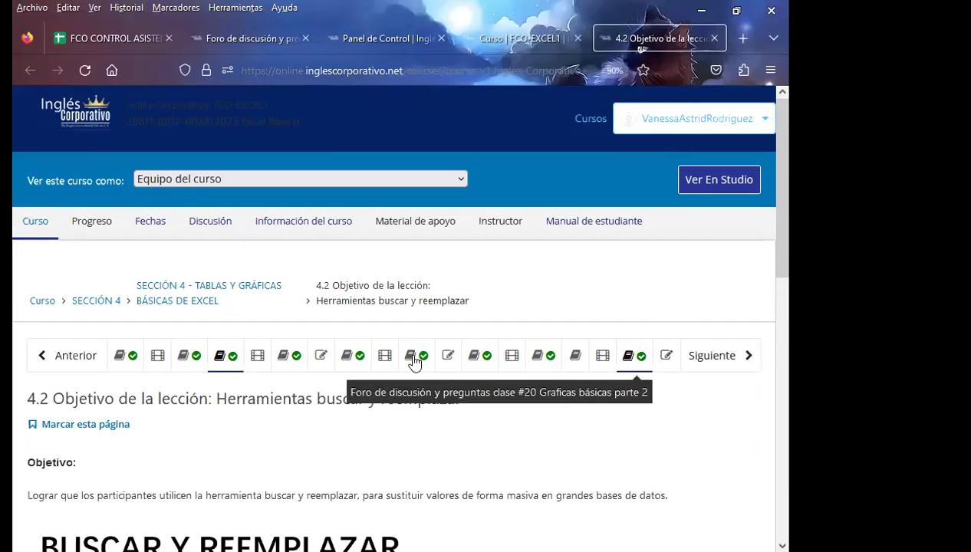
Go to the class #17 Herramientas buscar y reemplazar discussion forum and view its question thread.
left_click(280, 362)
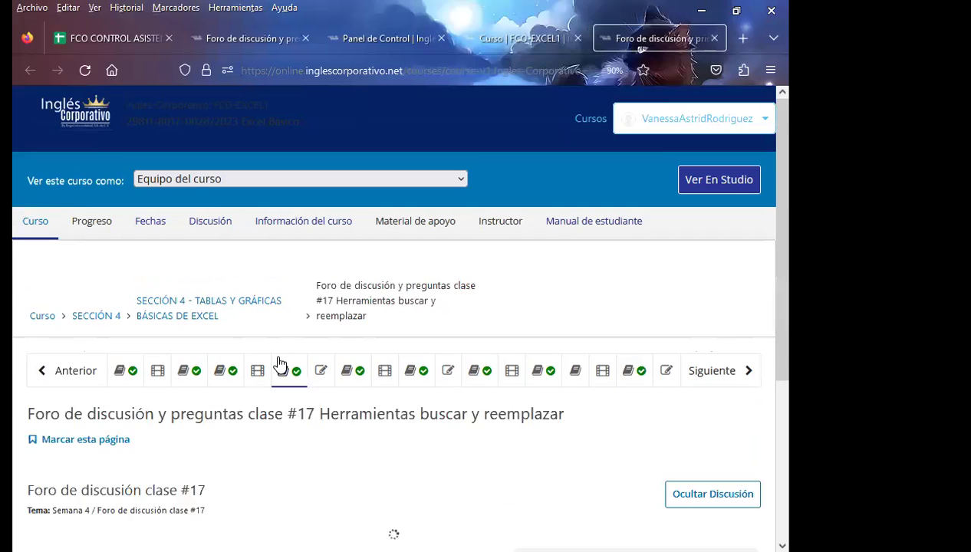
scroll(394, 349, "down", 3)
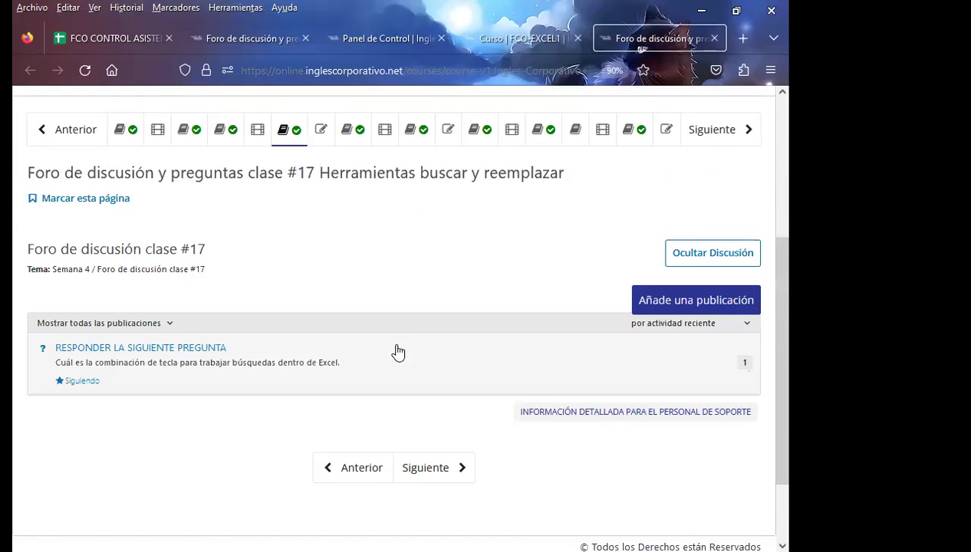